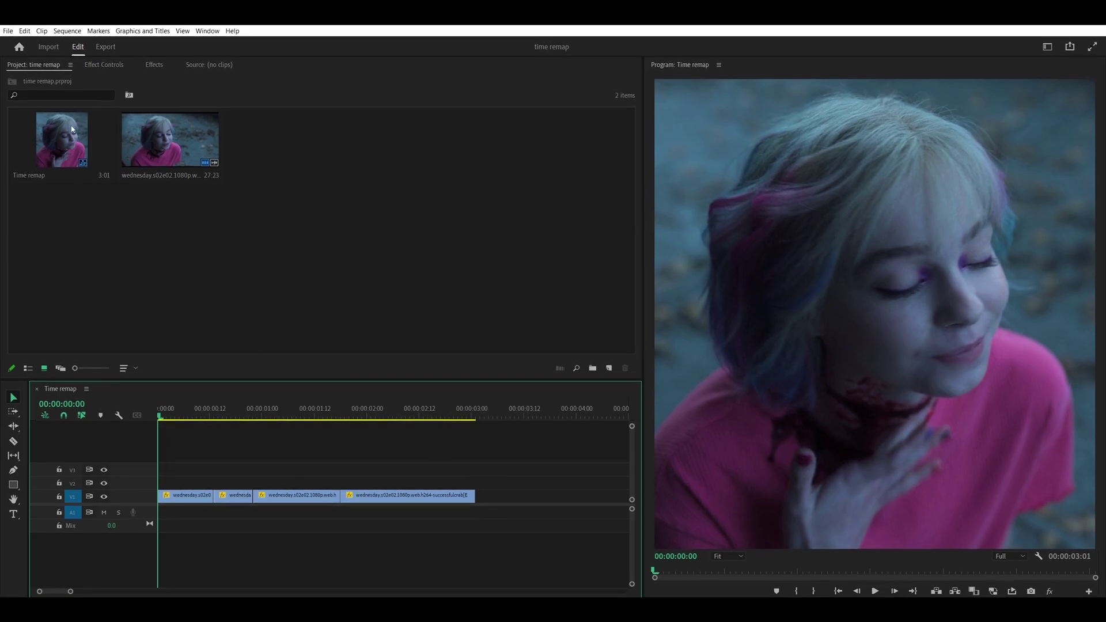
Set the timebase of the Time remap sequence to 60.00 frames/second in its sequence settings.
left_click(67, 31)
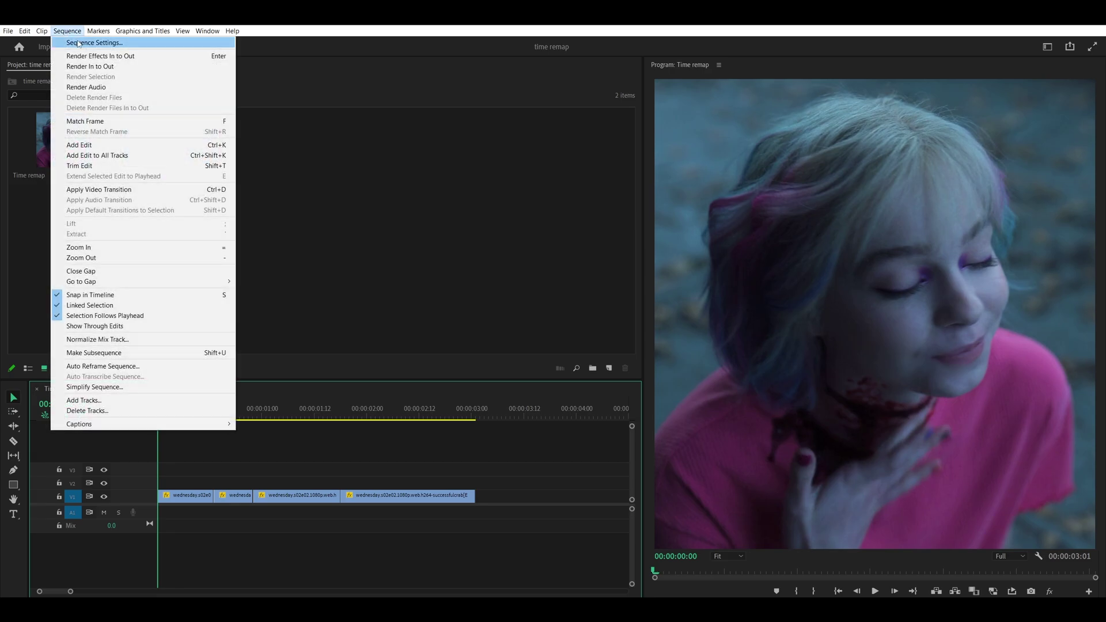
left_click(79, 43)
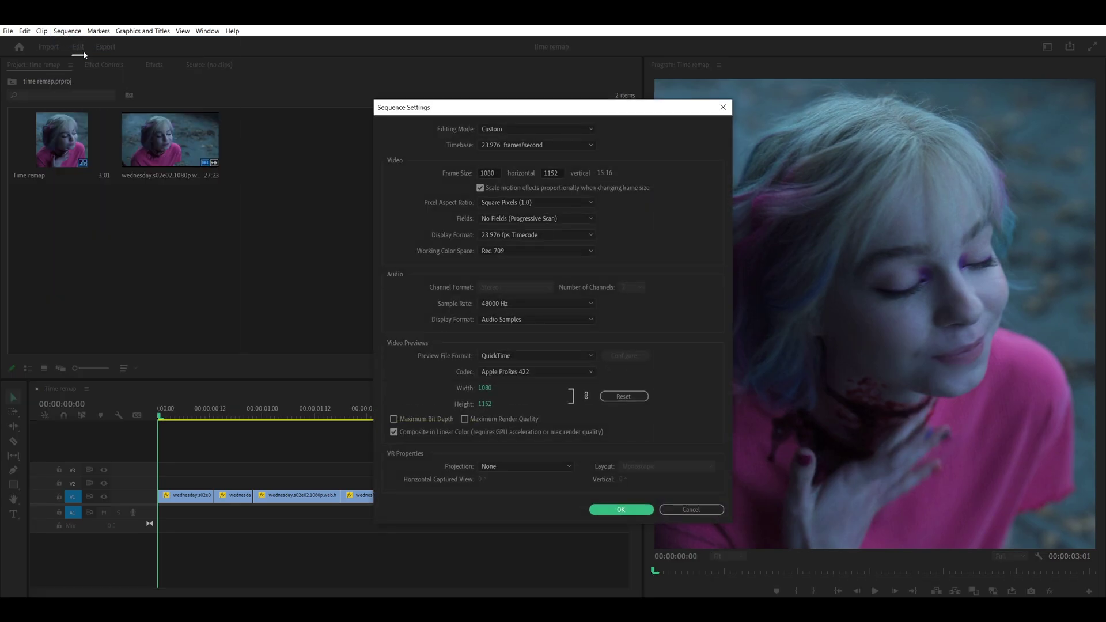
left_click(500, 147)
left_click(502, 289)
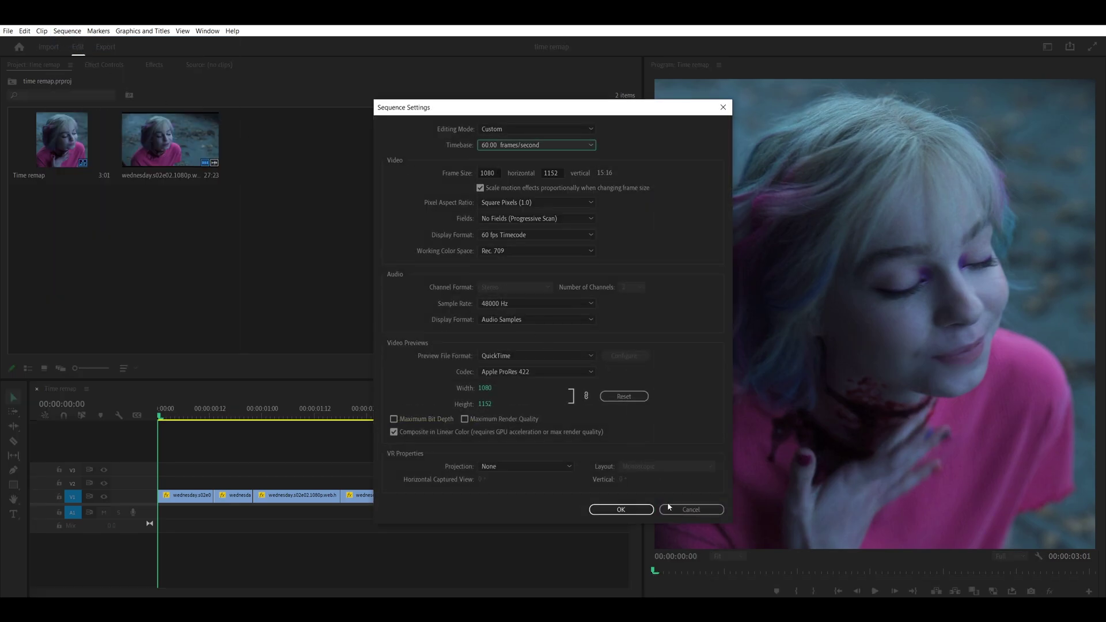
left_click(621, 509)
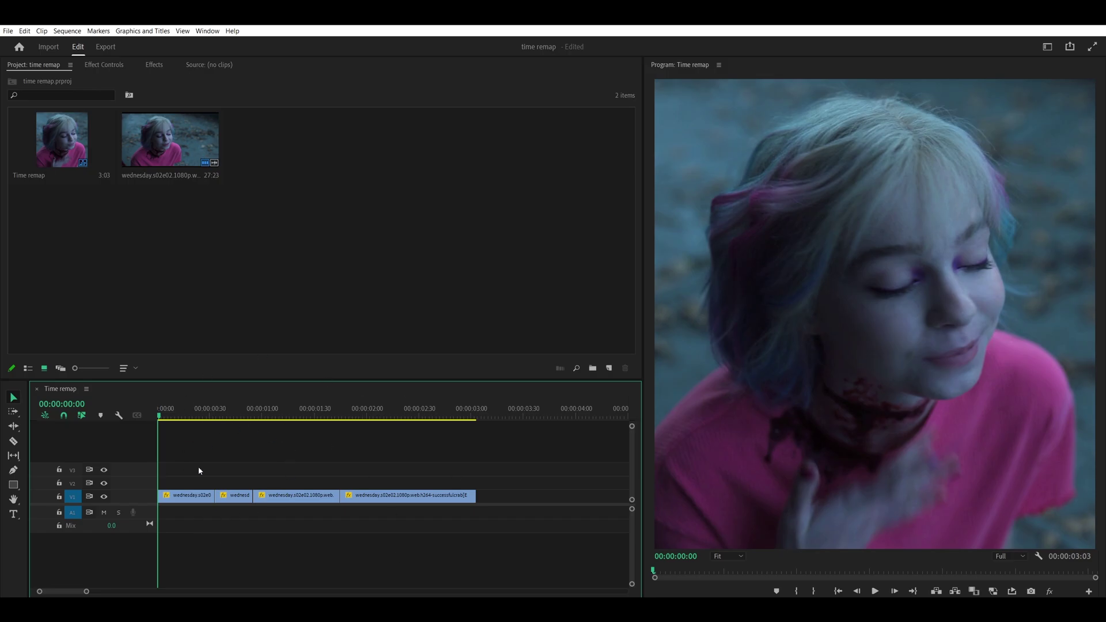
Play the beginning of the sequence to check the first clip's motion, and return the playhead to the start.
left_click(199, 495)
key("space")
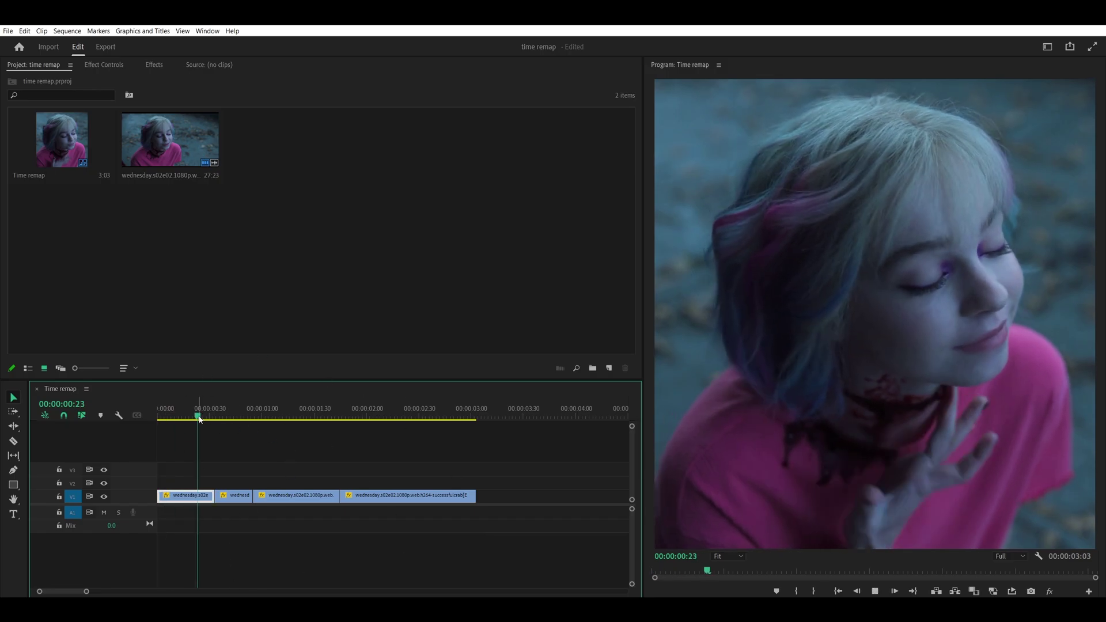
left_click_drag(204, 416, 105, 401)
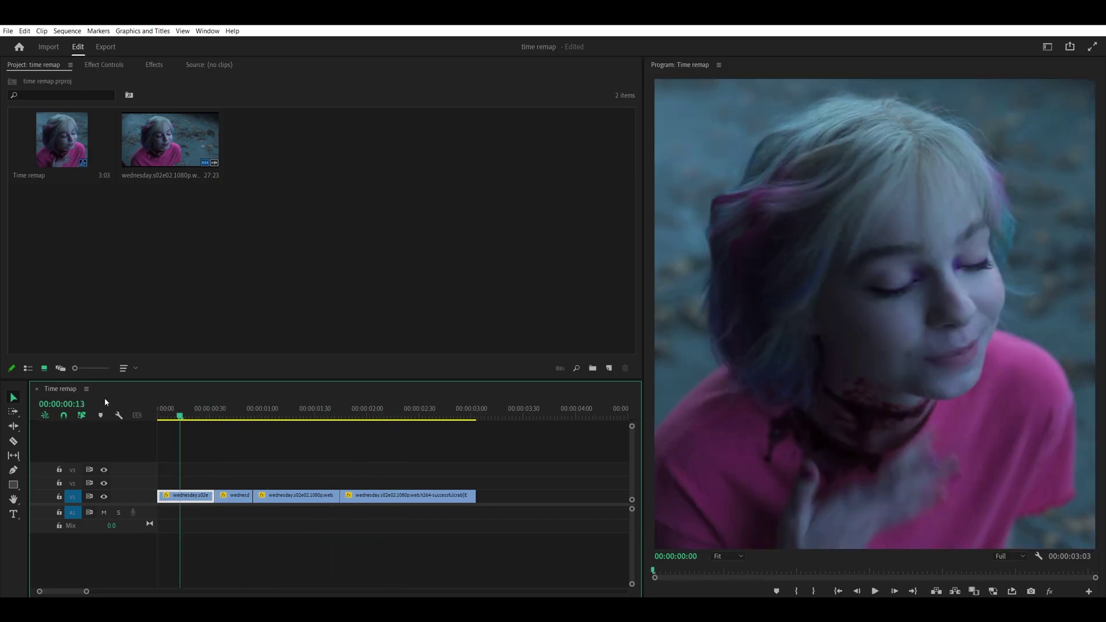
Restore the Time remap sequence's timebase to 23.976 frames/second.
left_click(70, 32)
left_click(94, 42)
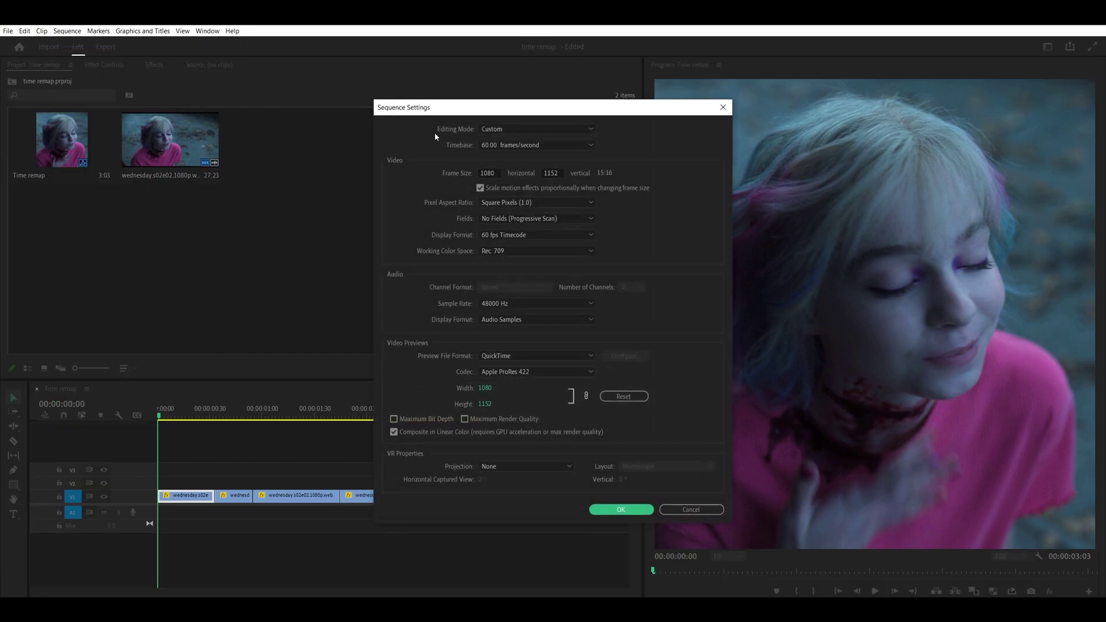
left_click(518, 145)
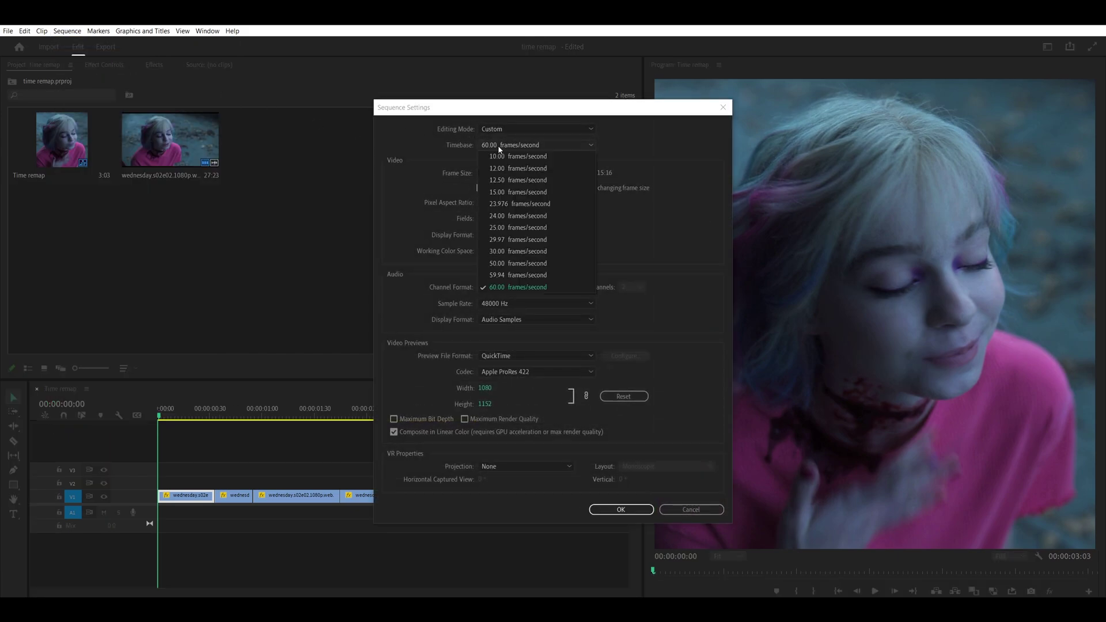
left_click(504, 205)
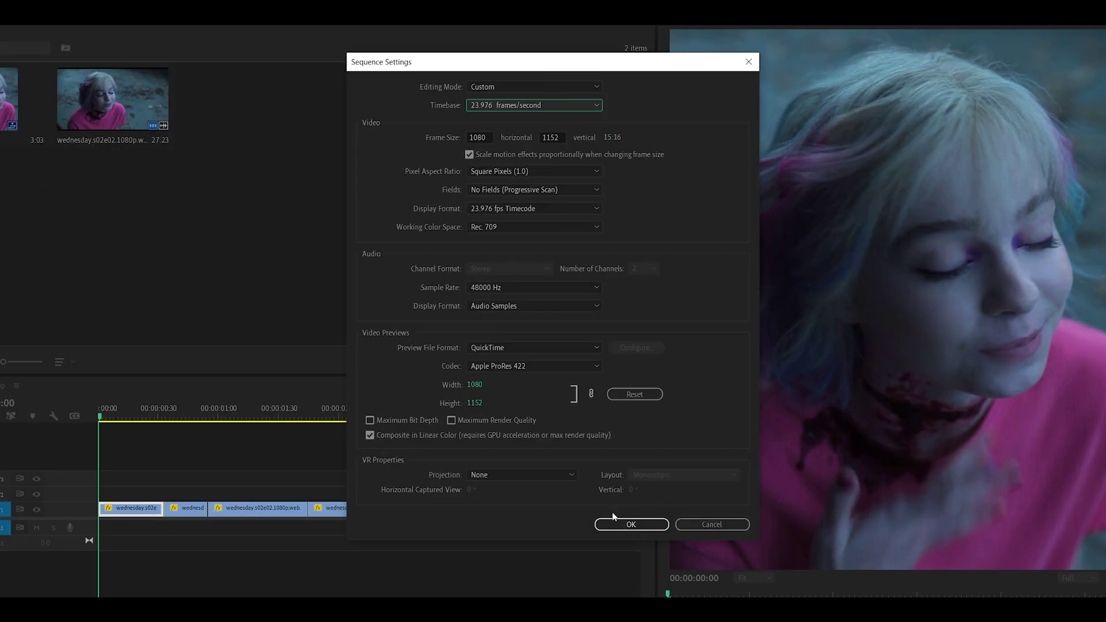
left_click(631, 525)
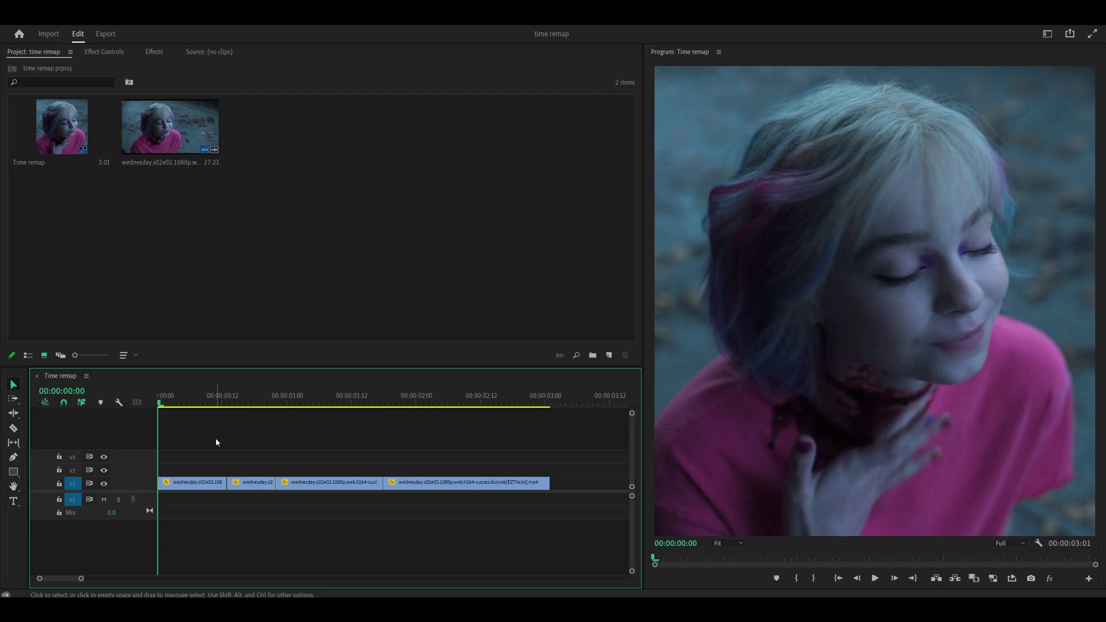
Play and scrub through the four clips in the Time remap sequence to review the motion and key moments.
key("space")
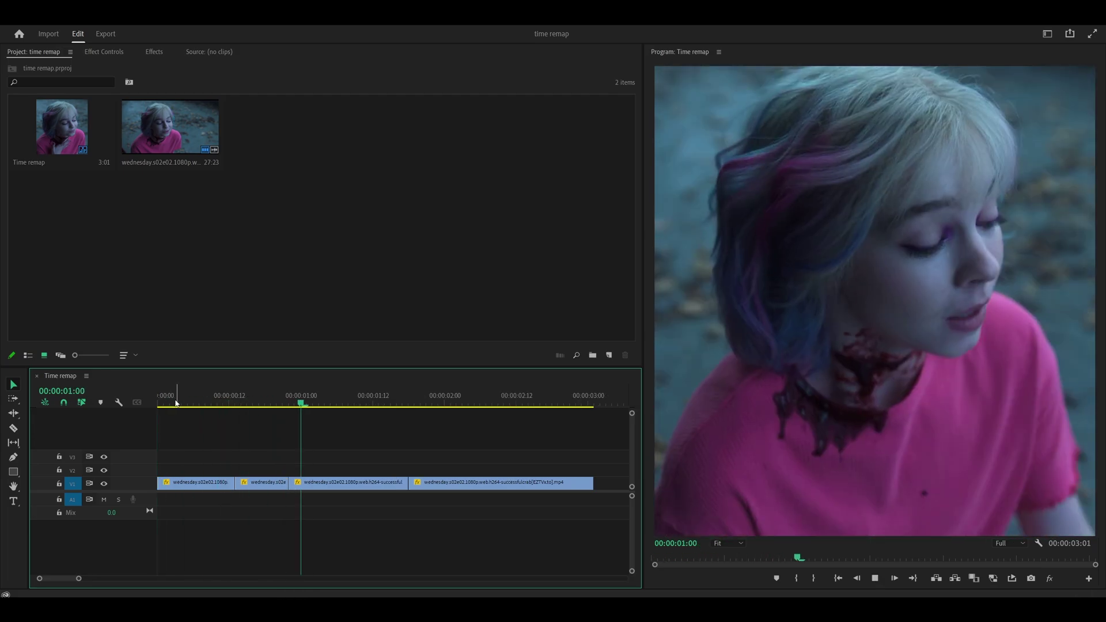
left_click_drag(212, 400, 101, 377)
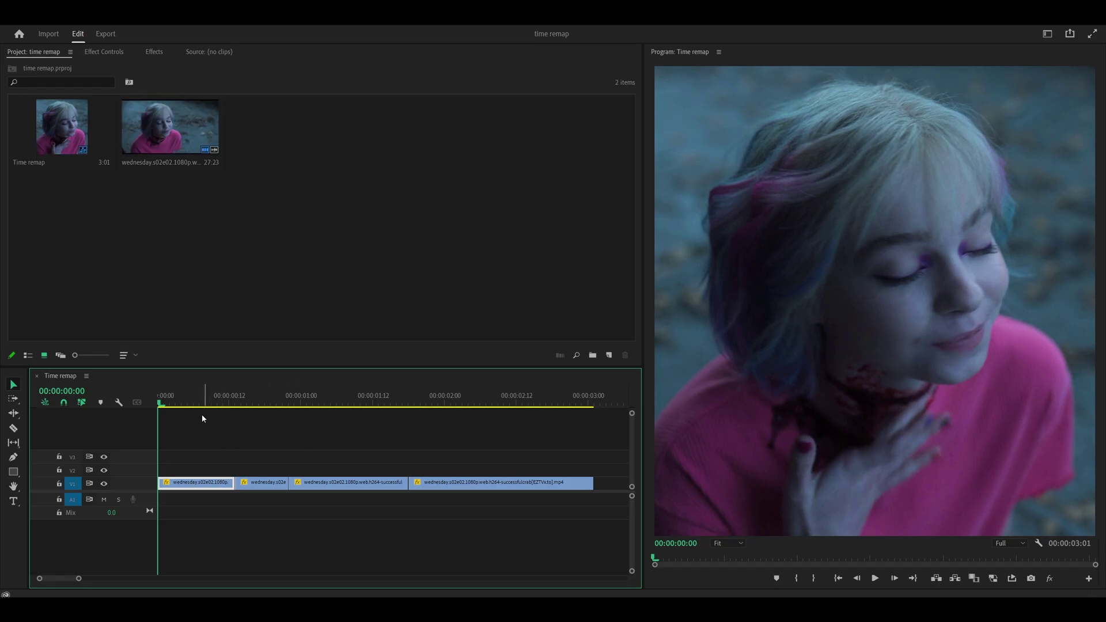
left_click_drag(203, 418, 164, 402)
left_click_drag(164, 402, 413, 414)
key("Home")
left_click_drag(203, 401, 463, 425)
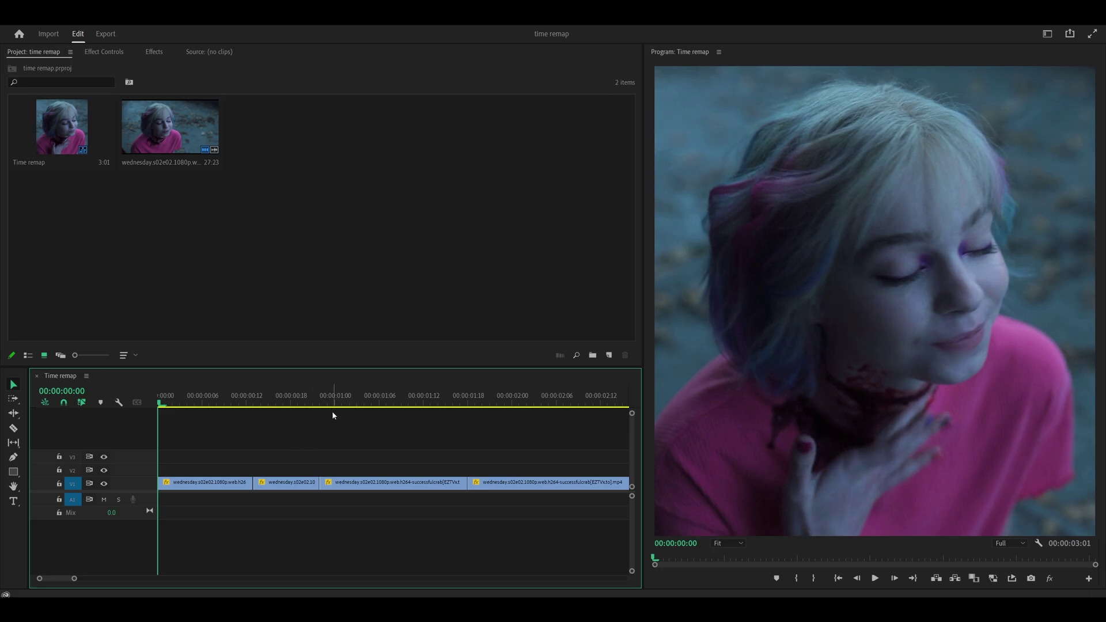
left_click(291, 402)
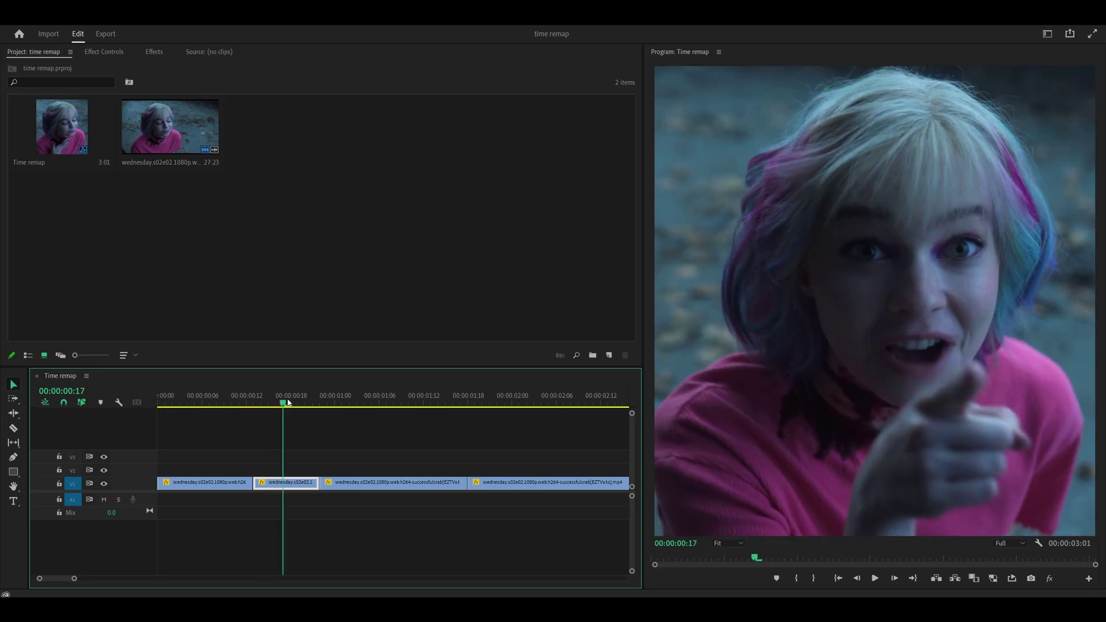
key("Home")
key("space")
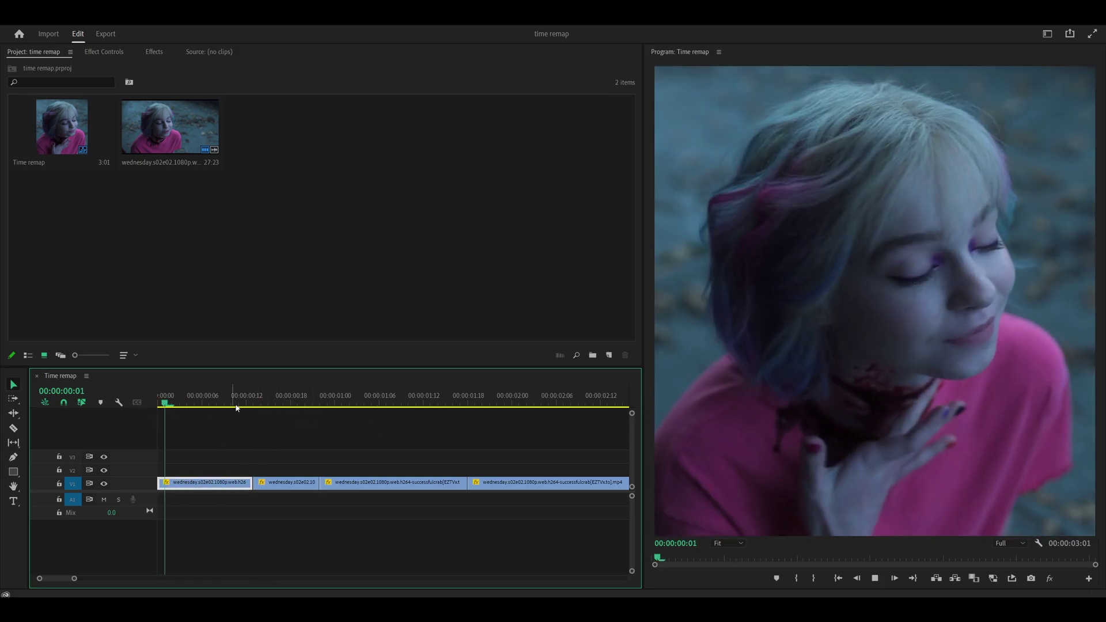
key("space")
Add four sequence markers: one above the second clip, two above the third, and one at 00:00:02:08 above the fourth.
left_click(337, 433)
key("m")
scroll(341, 431, "down", 1)
mouse_move(349, 403)
left_mouse_down()
mouse_move(335, 406)
mouse_move(412, 410)
left_mouse_up()
key("m")
key("m")
left_click(529, 404)
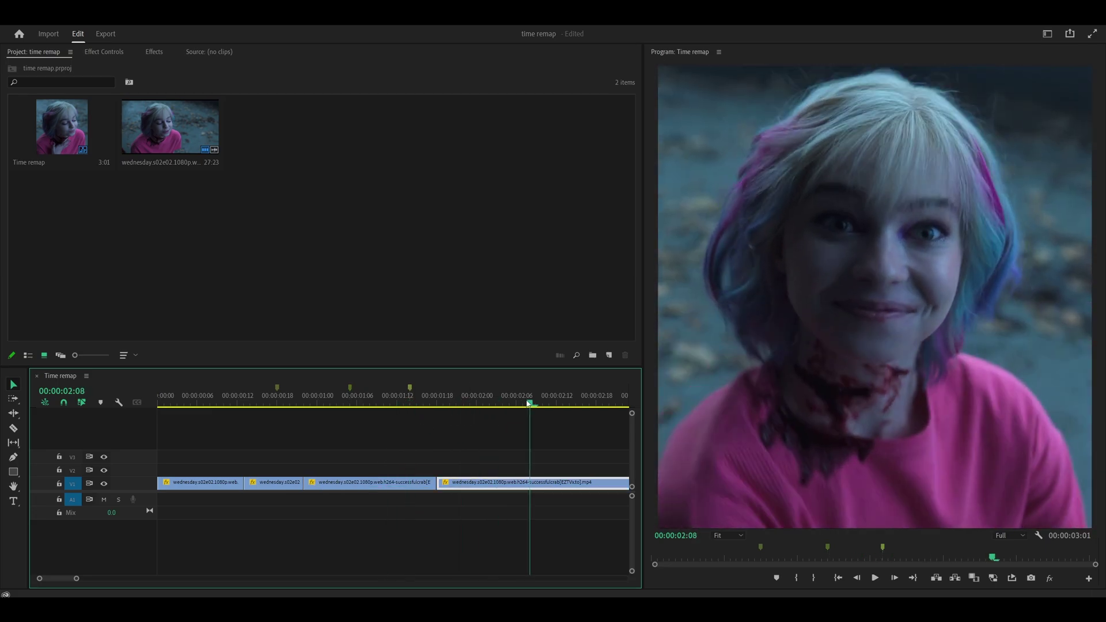
left_click(542, 436)
key("m")
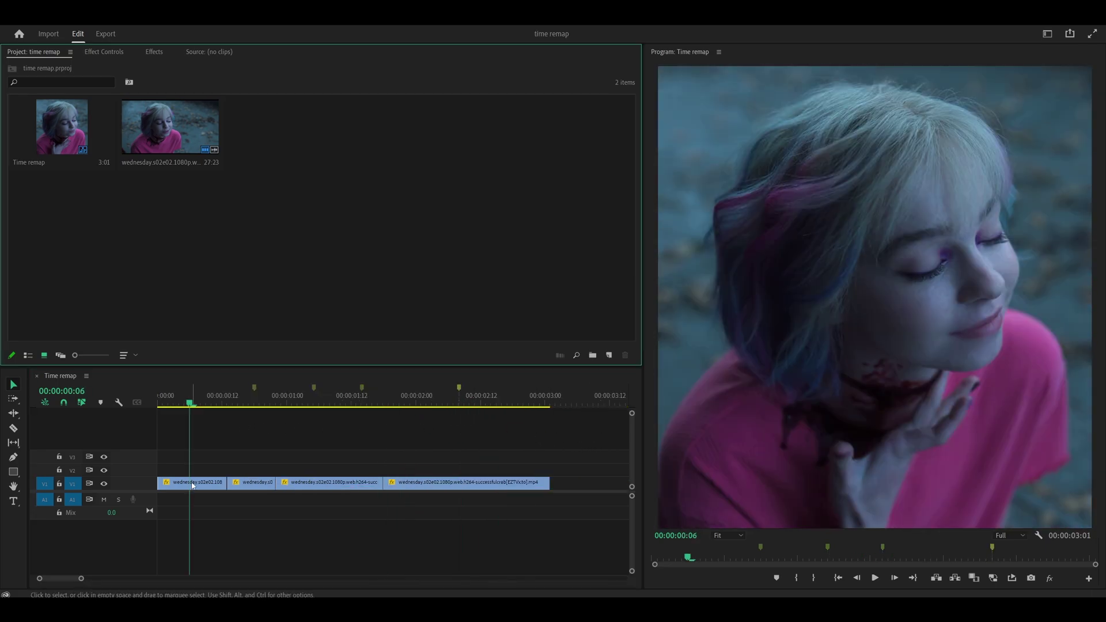
Nest the first and second clips on V1 as separate nested sequences, keeping the suggested names.
right_click(191, 484)
left_click(216, 250)
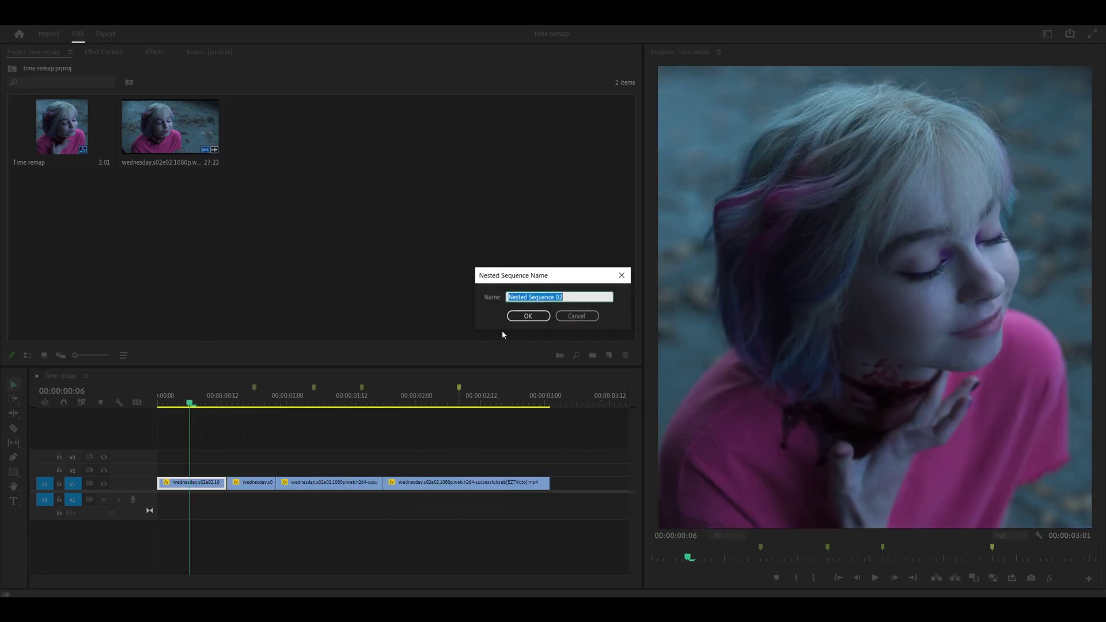
left_click(528, 318)
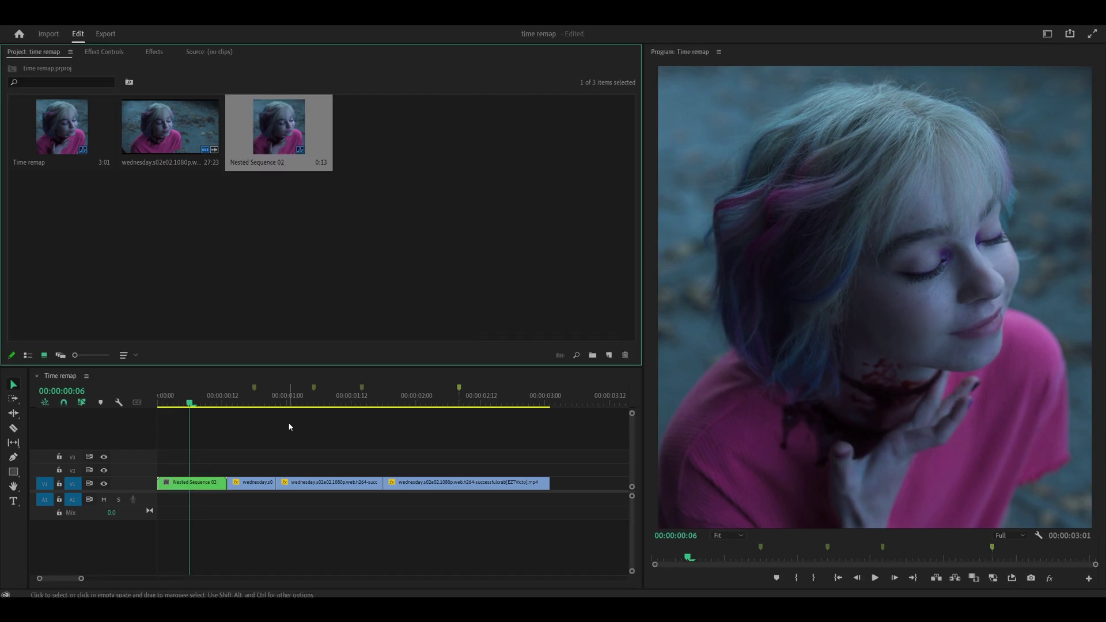
left_click(246, 408)
key("equal")
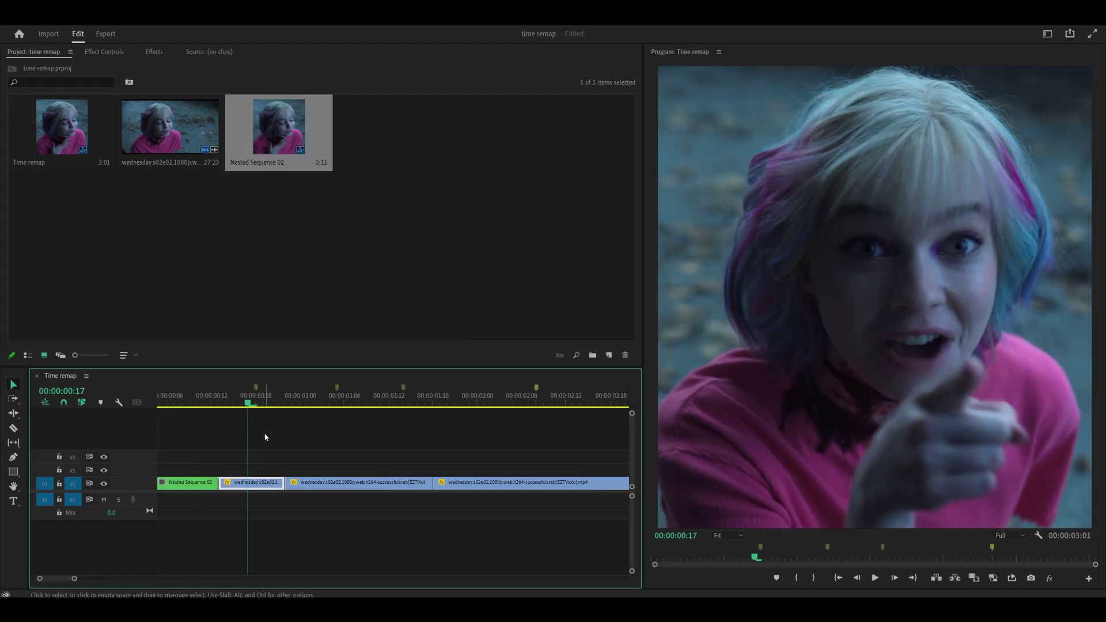
key("n")
left_click(527, 317)
Nest the third and fourth clips on V1 as separate nested sequences, keeping the suggested names.
left_click(329, 404)
key("alt+n")
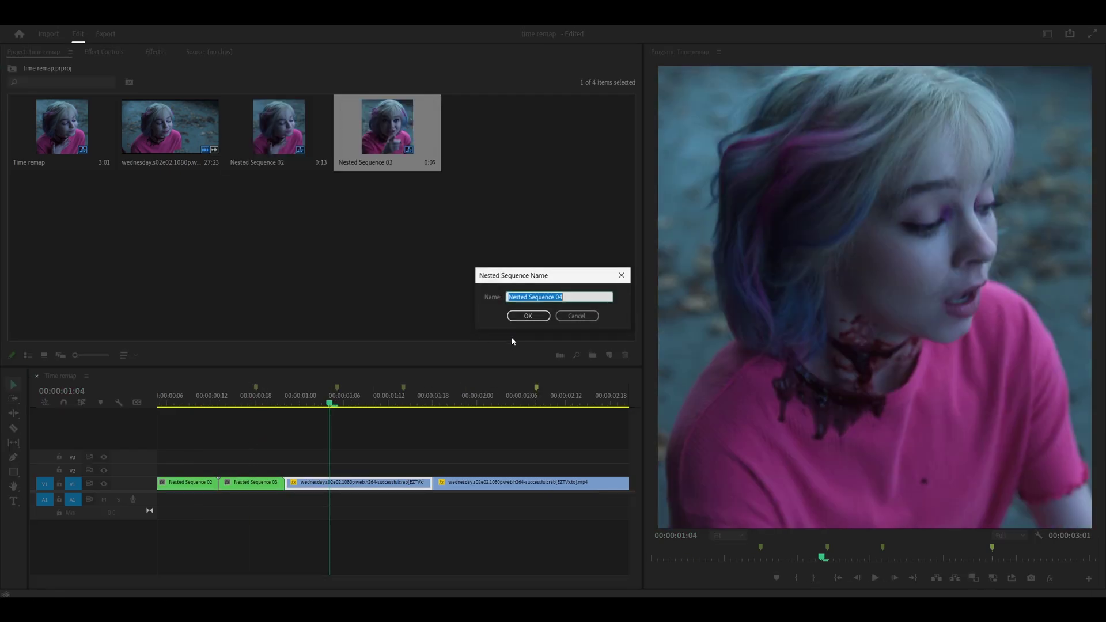
key("Return")
left_click(470, 407)
key("alt+n")
left_click(531, 317)
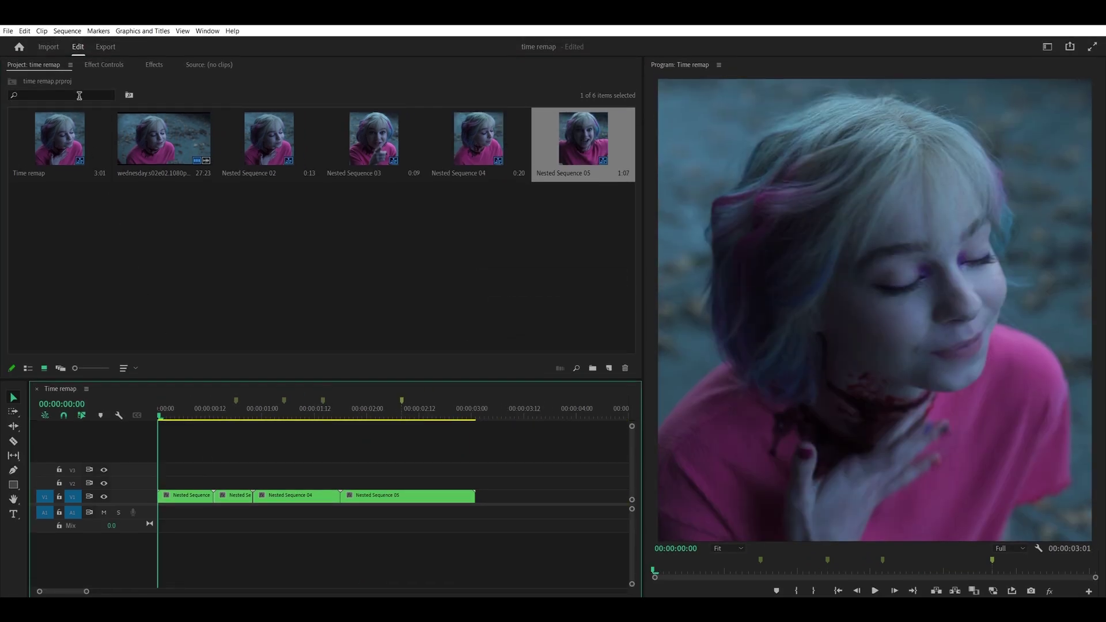
Change the main sequence containing the four nested clips to a timebase of 60.00 frames/second.
left_click(66, 31)
left_click(87, 47)
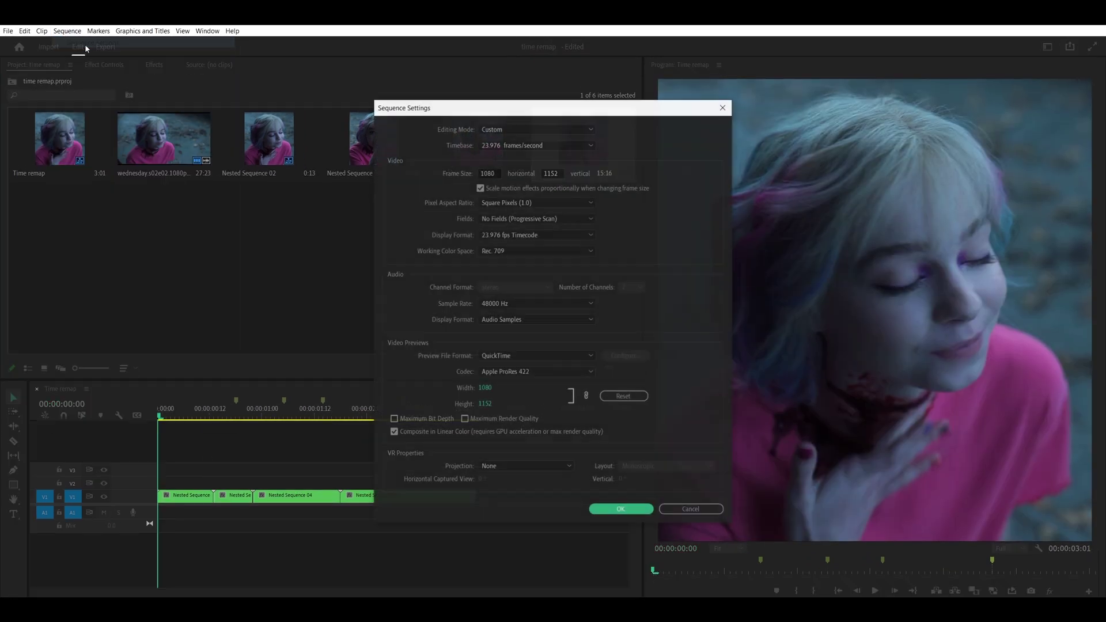
left_click(492, 146)
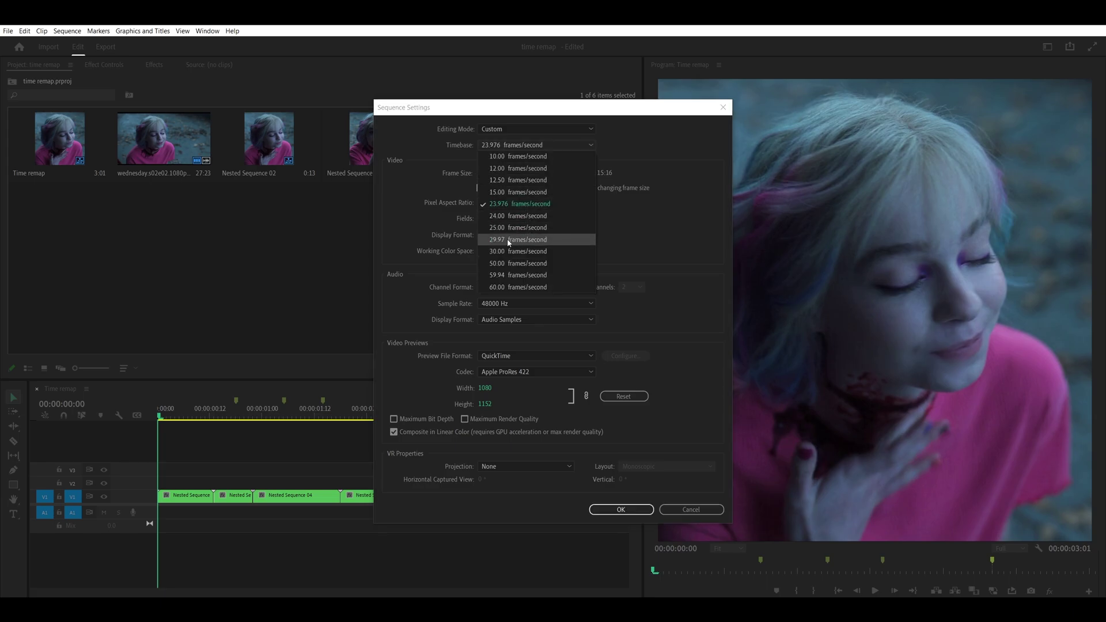
left_click(499, 288)
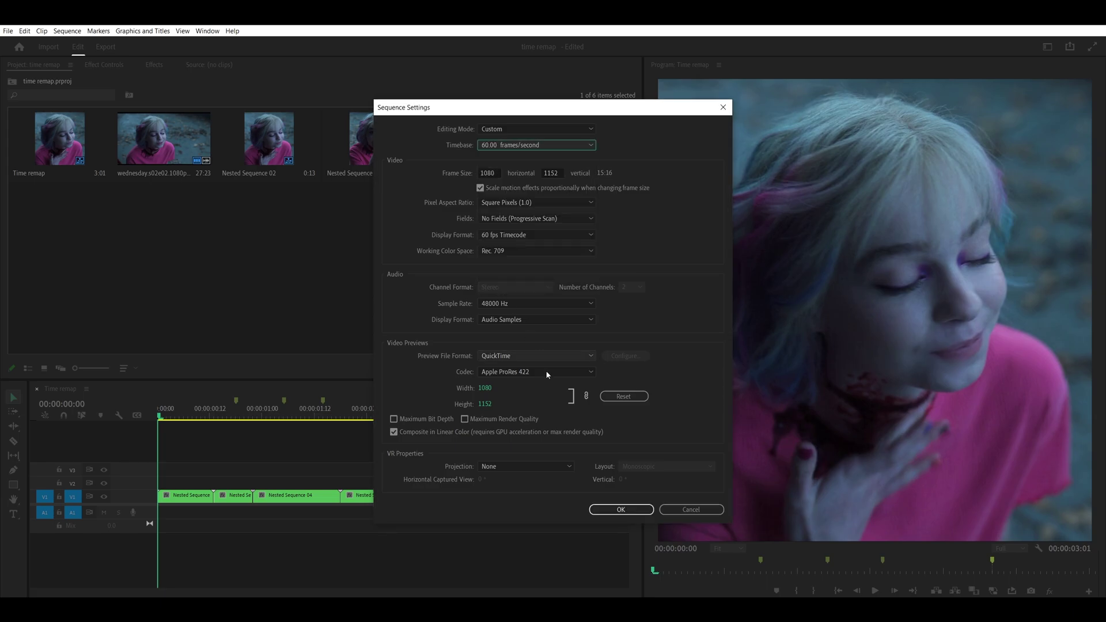
left_click(617, 510)
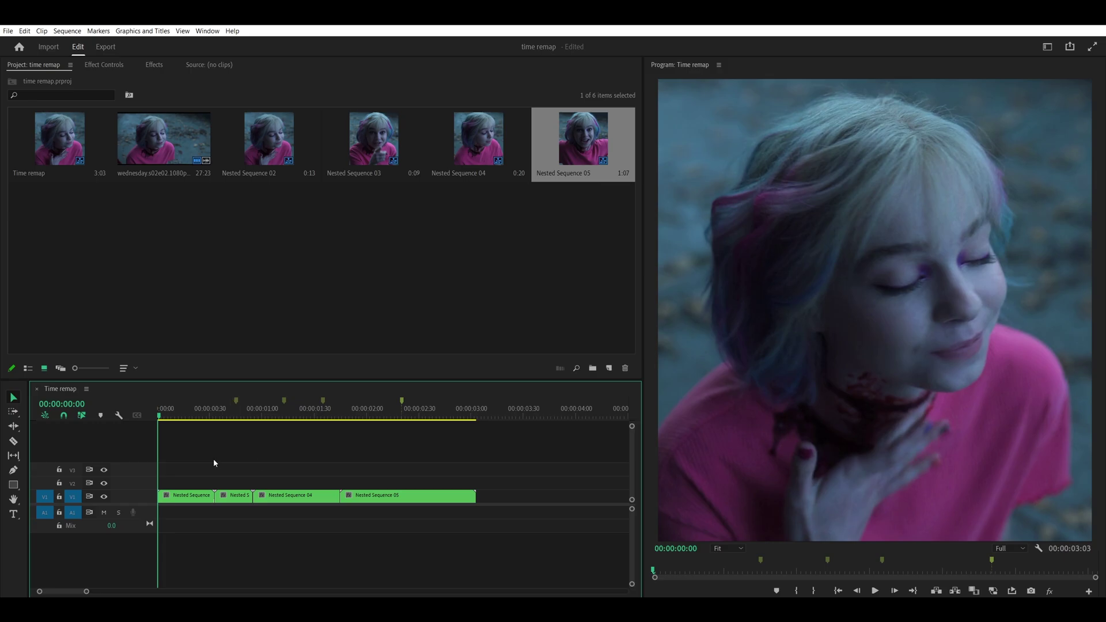
Open the first nested sequence and check the timebase in its sequence settings.
left_click(183, 496)
double_click(185, 484)
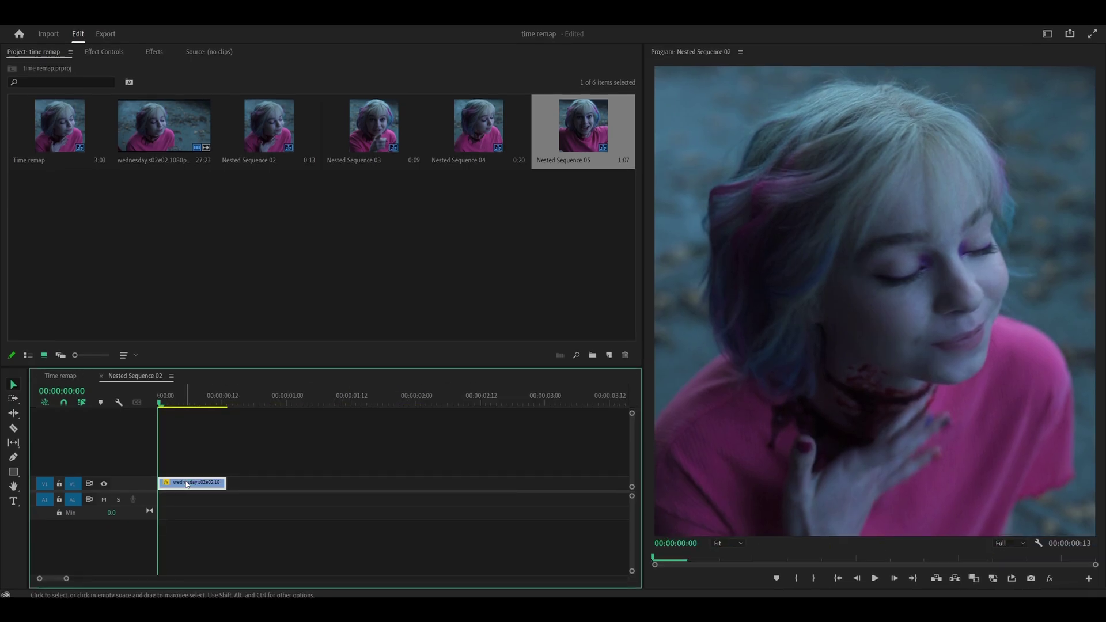
left_click(67, 21)
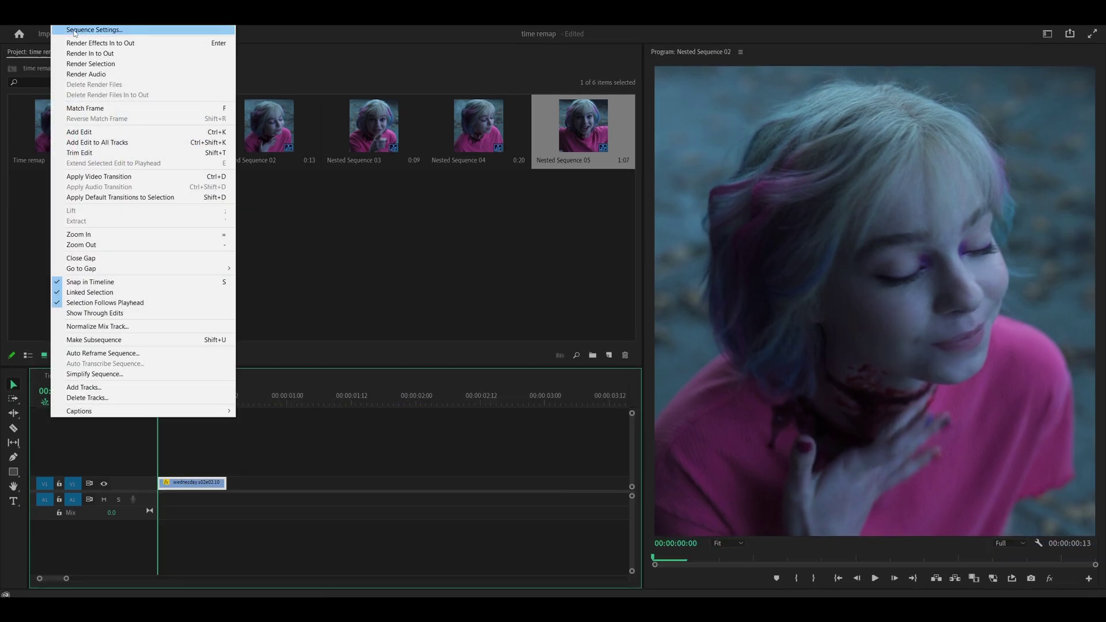
left_click(82, 32)
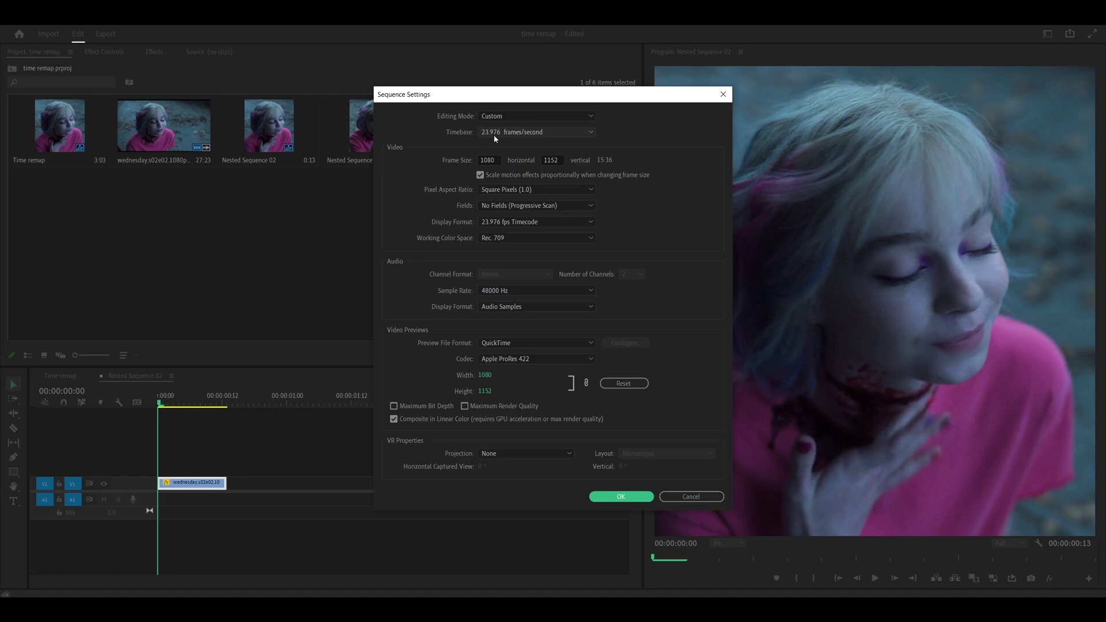
key("Escape")
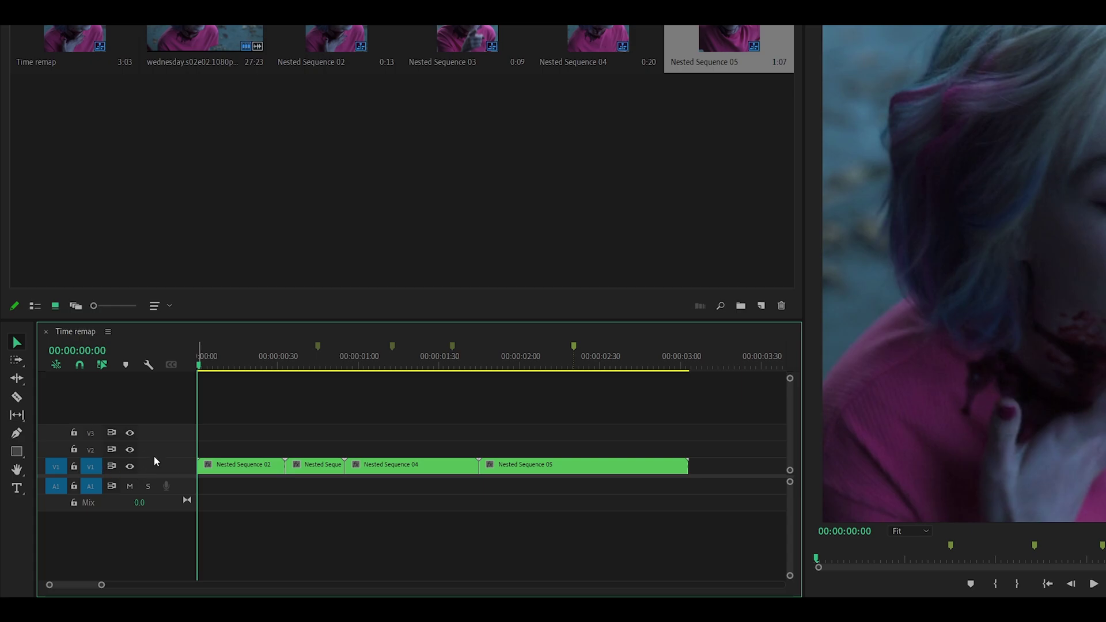
Increase the height of video track V1 in the Time remap sequence so the nested clips show large thumbnails.
left_click_drag(164, 460, 178, 401)
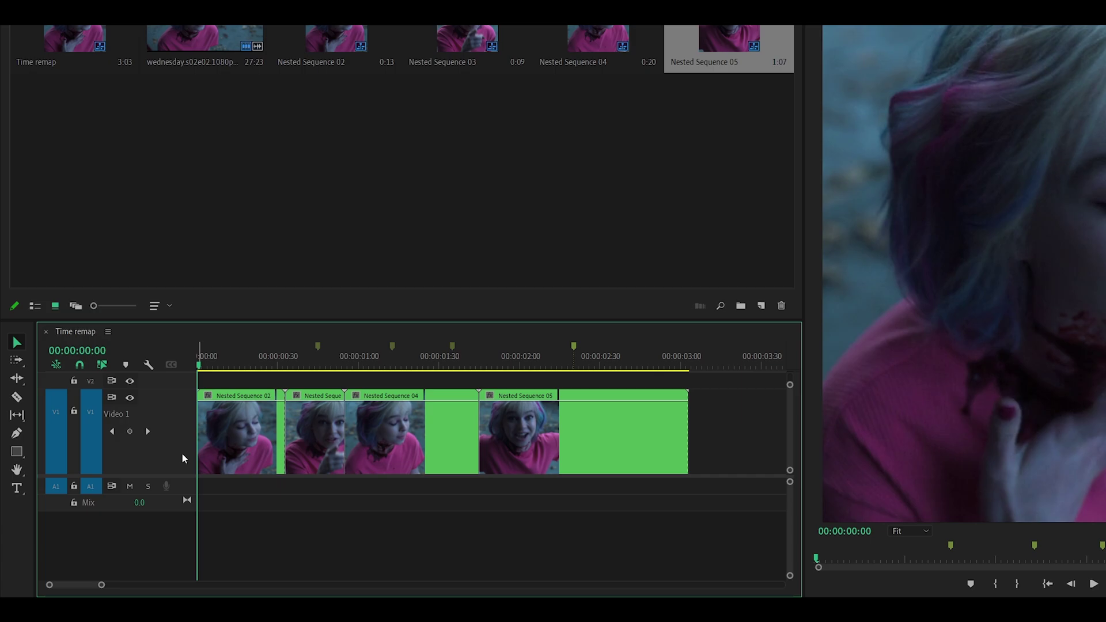
scroll(173, 440, "down", 3)
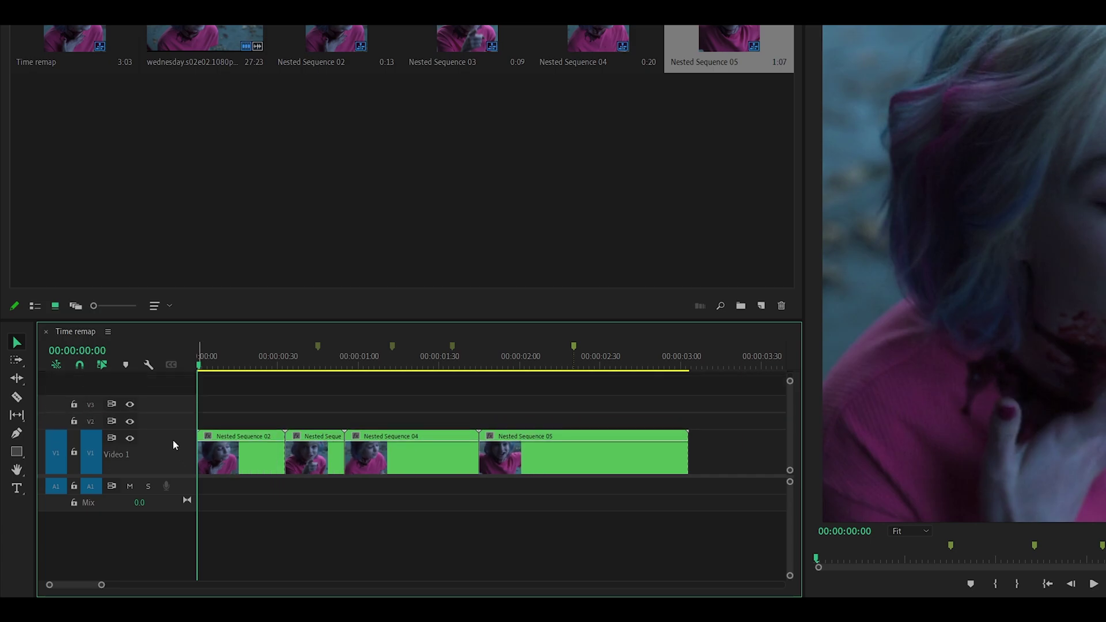
scroll(173, 449, "up", 4)
scroll(171, 456, "down", 2)
scroll(172, 456, "up", 1)
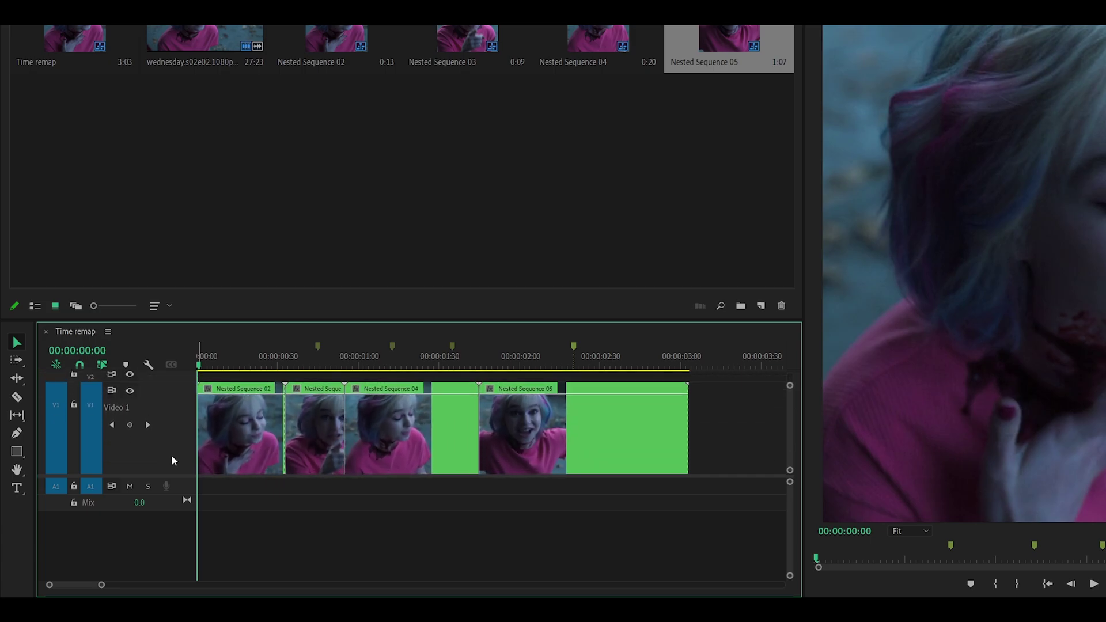
left_click_drag(183, 476, 187, 508)
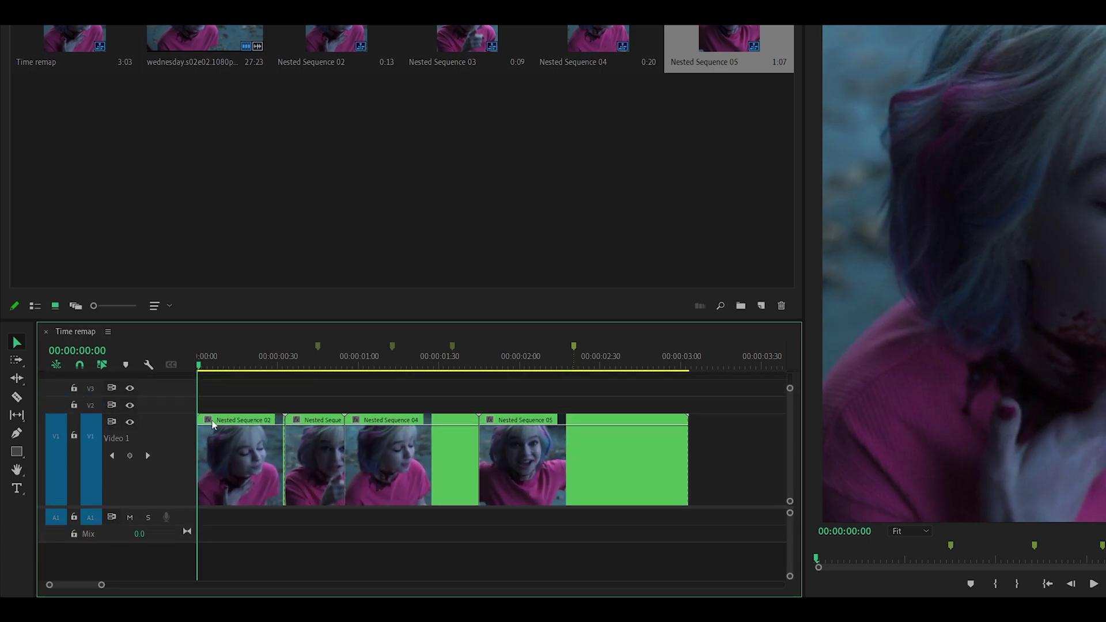
key("equal")
key("equal")
key("equal")
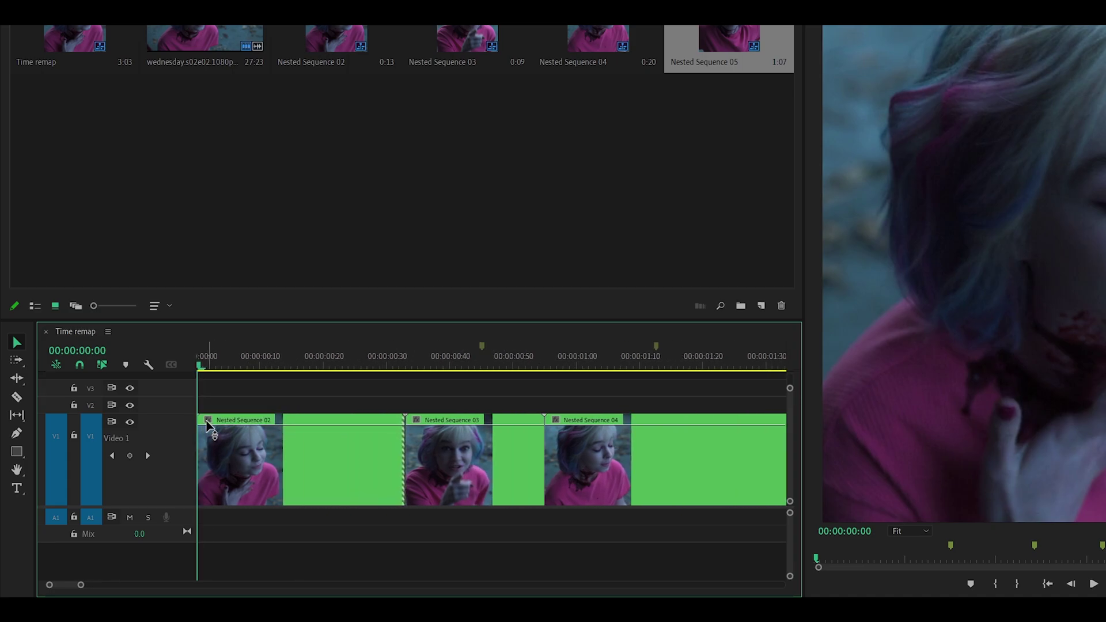
Show the Time Remapping Speed keyframe line on the Nested Sequence 02 clip.
left_click(208, 421)
mouse_move(252, 457)
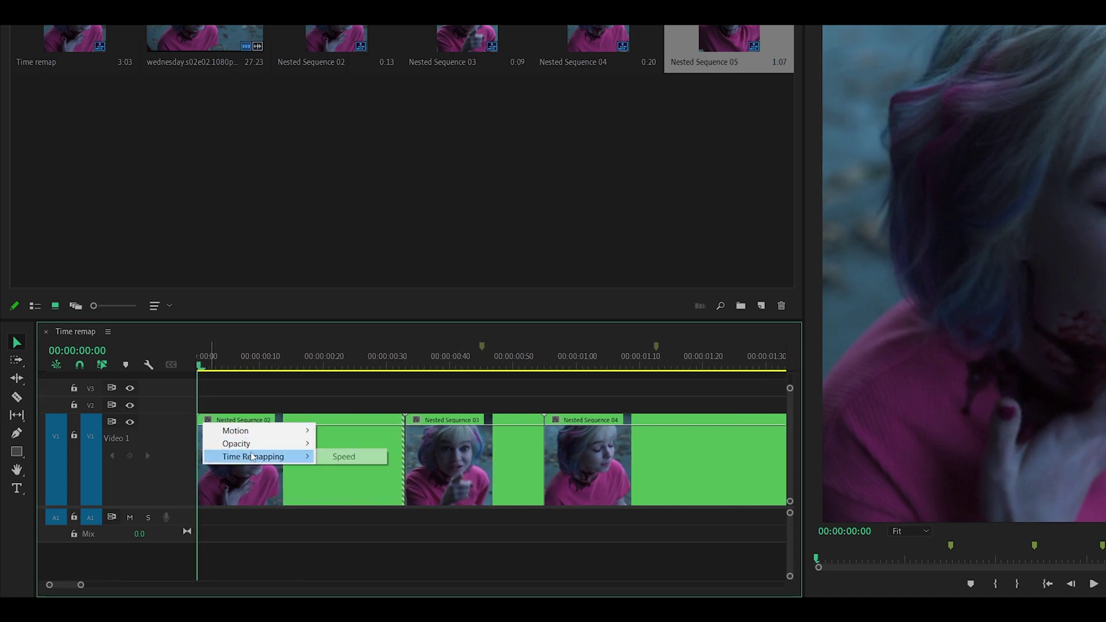
left_click(325, 457)
key("minus")
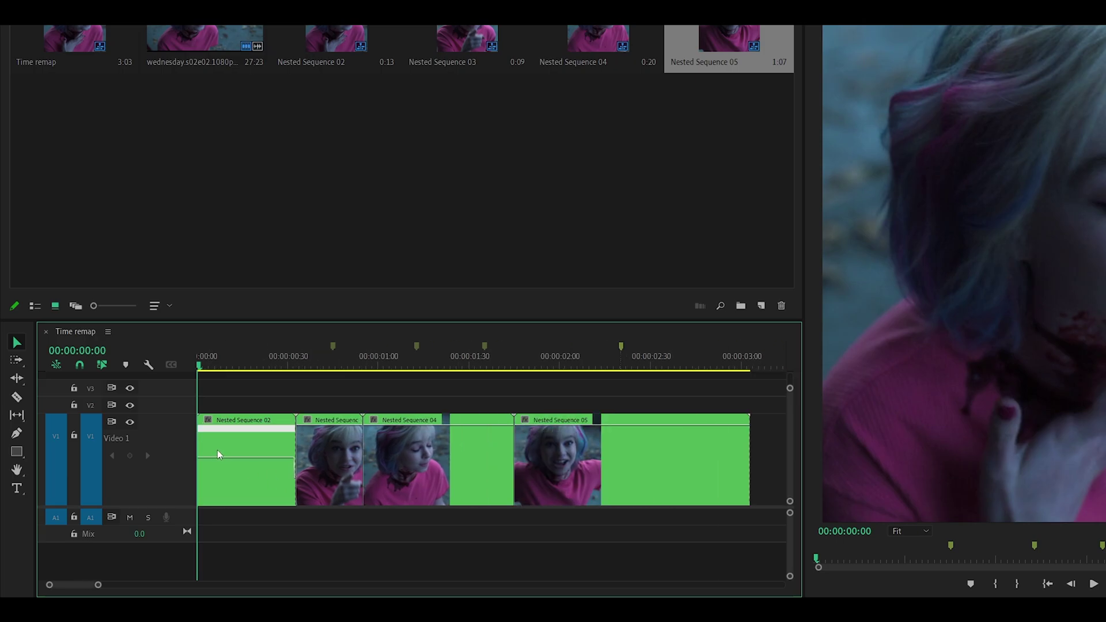
Move Nested Sequences 03, 04 and 05 later on V1 so Nested Sequence 03 starts at the first marker, 00:00:00:45.
key("minus")
left_click_drag(655, 464, 333, 462)
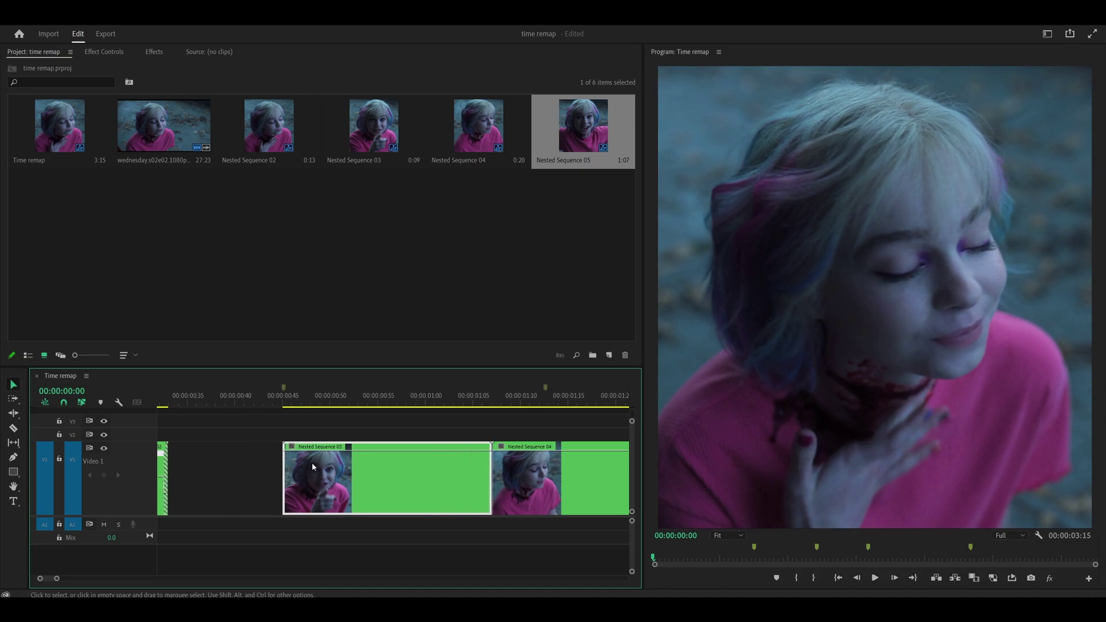
scroll(378, 416, "down", 4)
scroll(369, 459, "down", 2)
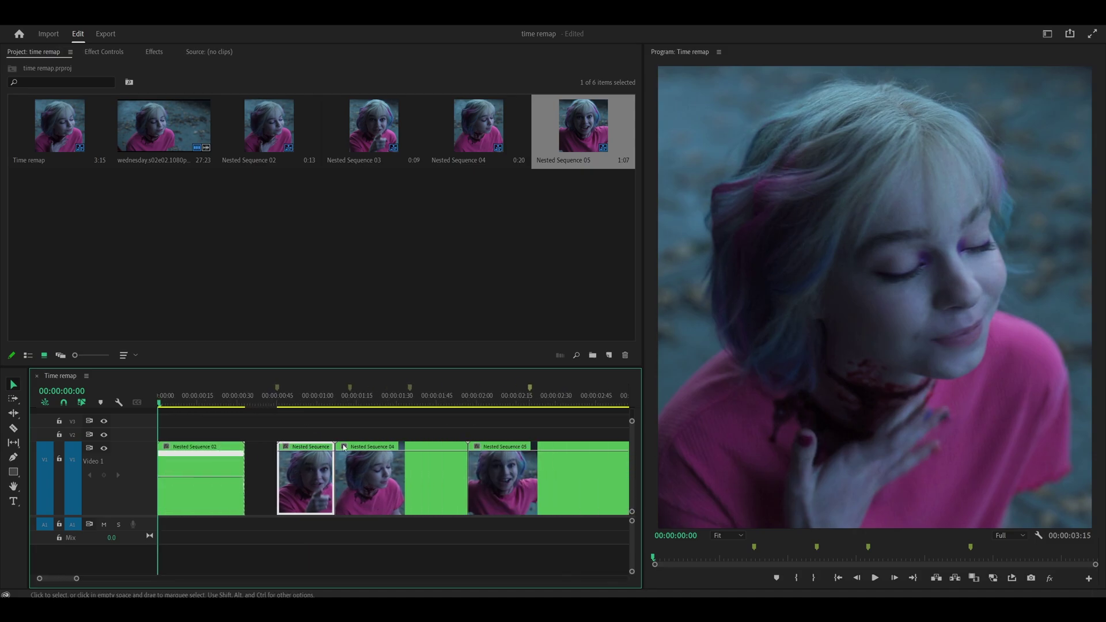
Move Nested Sequence 04 to start at the third marker and Nested Sequence 05 to start at the fourth marker.
left_click_drag(447, 479, 499, 478)
mouse_move(334, 471)
left_mouse_down()
mouse_move(378, 482)
mouse_move(306, 461)
mouse_move(325, 466)
left_mouse_up()
scroll(320, 441, "up", 2)
mouse_move(449, 476)
left_mouse_down()
mouse_move(378, 474)
mouse_move(445, 466)
left_mouse_up()
scroll(355, 432, "down", 3)
scroll(248, 484, "up", 3)
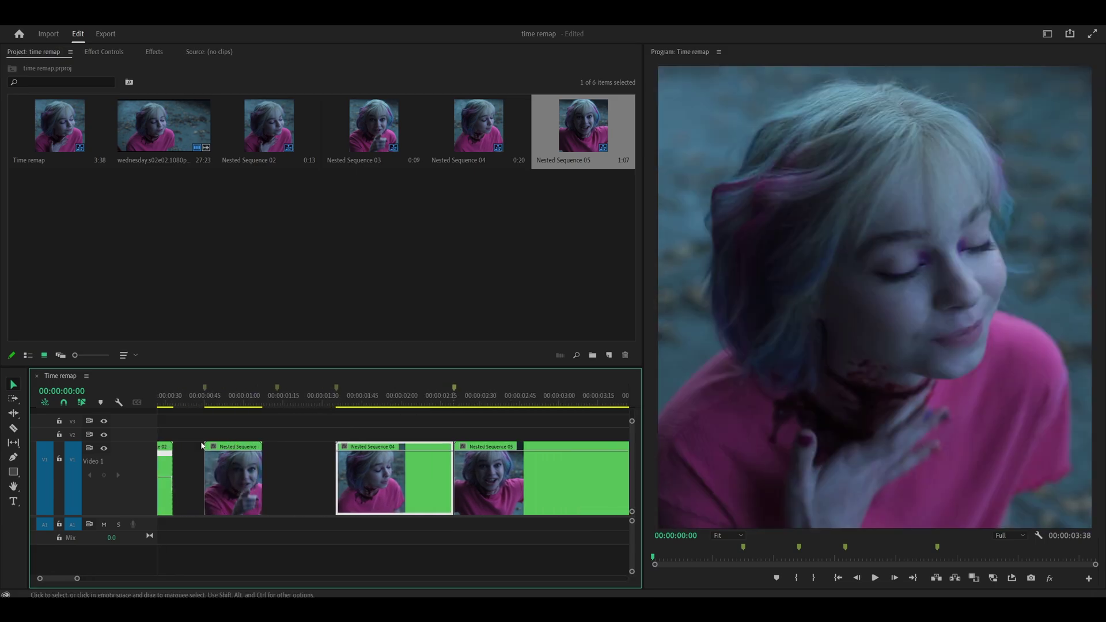
Scrub through Nested Sequence 02 up to 00:00:00:31 to review its movement and its spacing to the next clip.
scroll(219, 467, "up", 4)
scroll(194, 446, "up", 3)
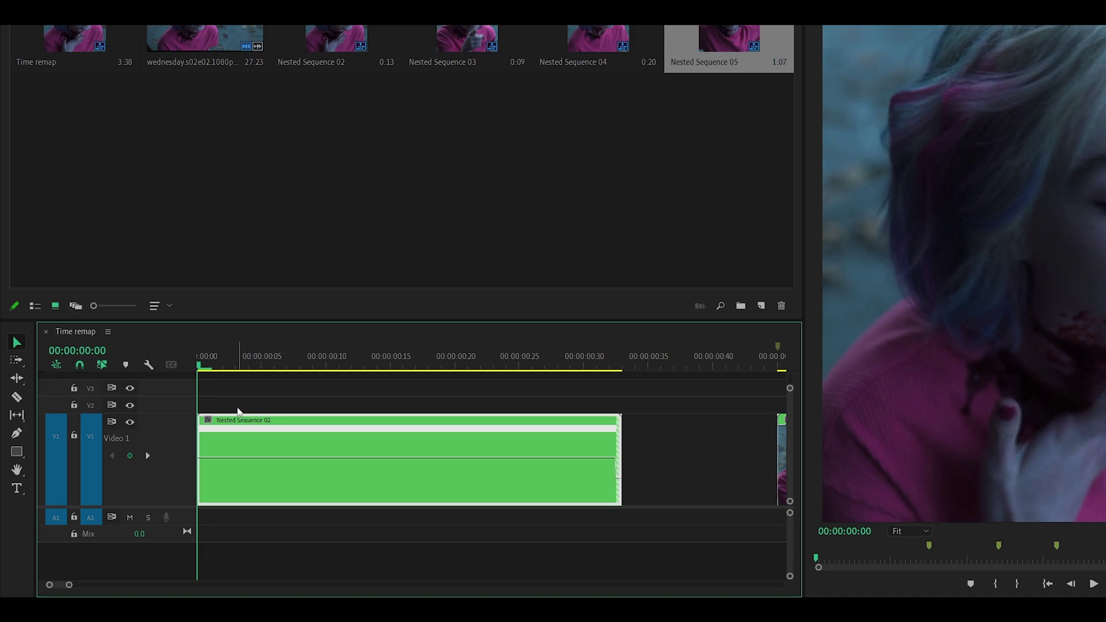
left_click_drag(259, 364, 601, 390)
key("minus")
scroll(516, 438, "down", 4)
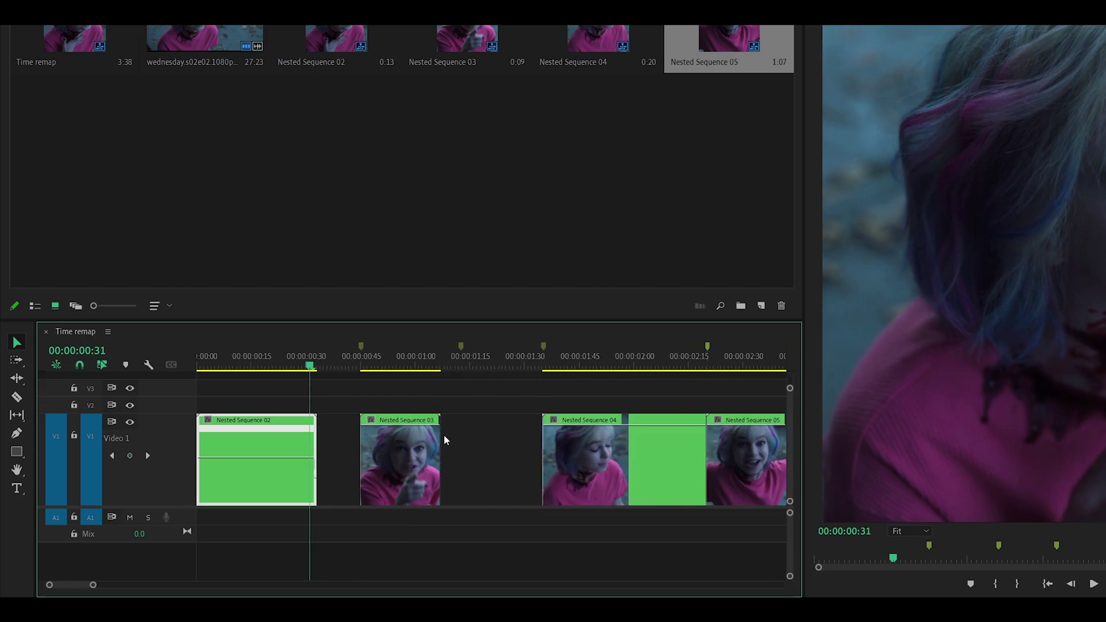
scroll(246, 412, "up", 3)
key("equal")
key("equal")
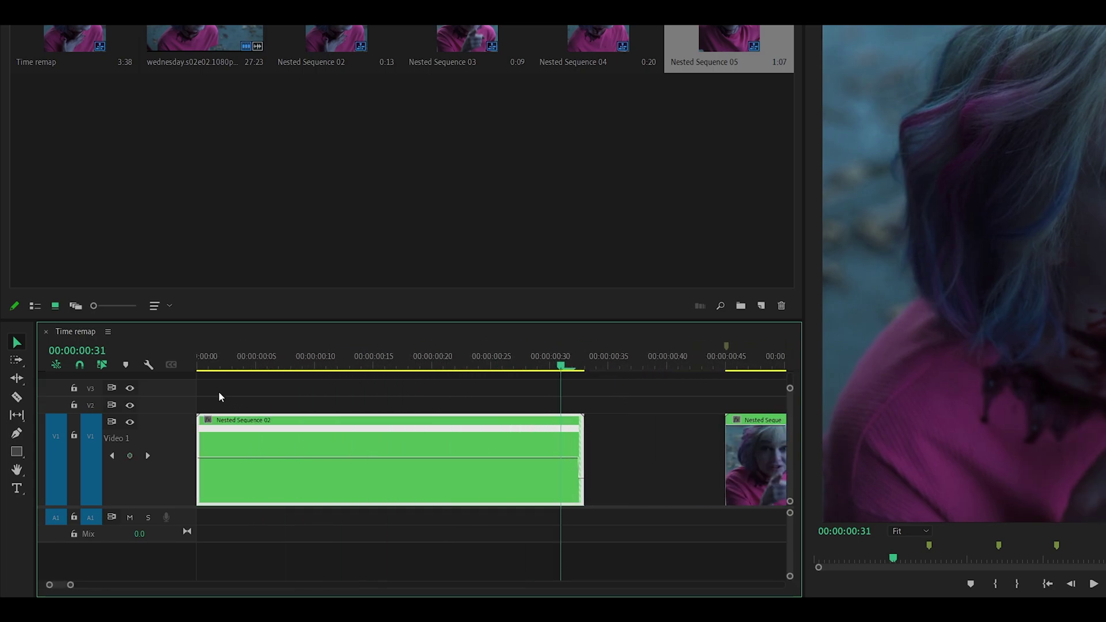
Add a speed keyframe on Nested Sequence 02 at 00:00:00:01 and return the playhead to the clip's start.
left_click(209, 367)
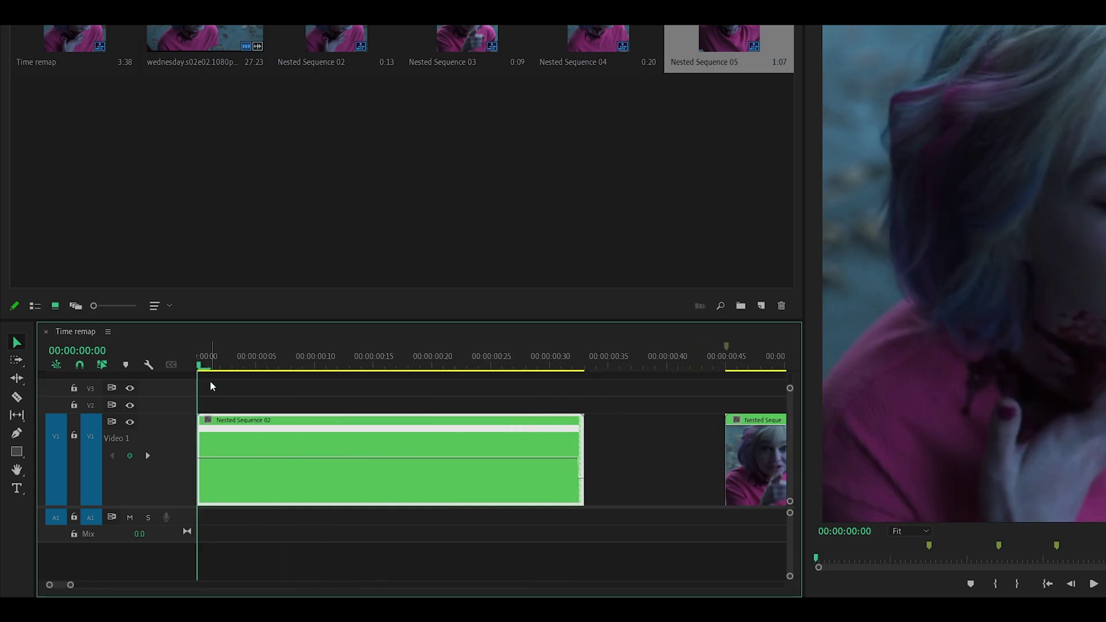
key("equal")
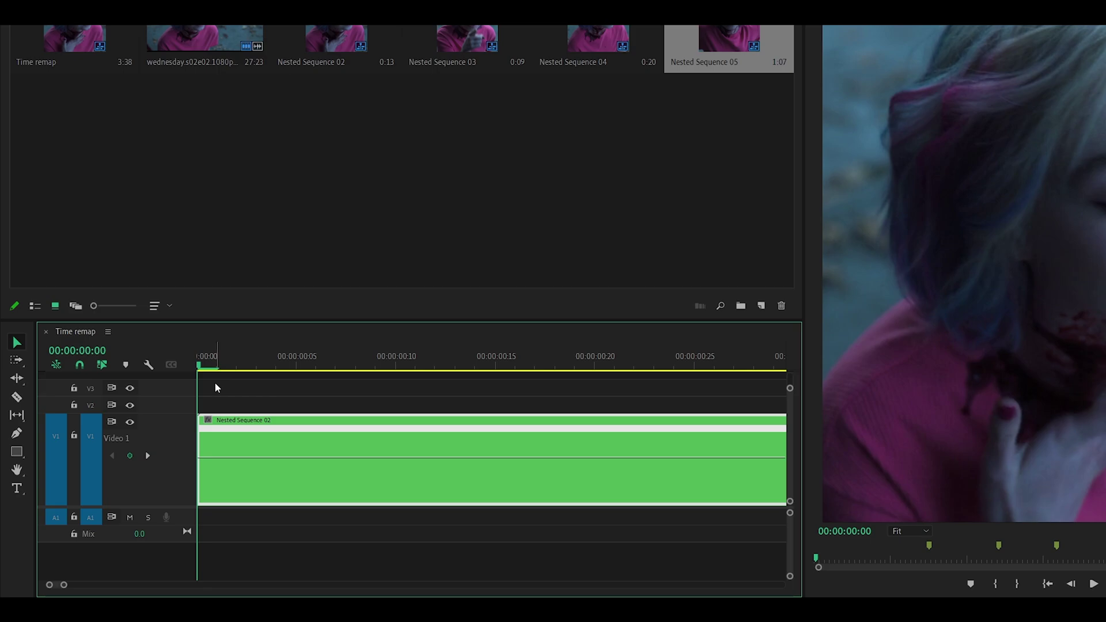
key("Right")
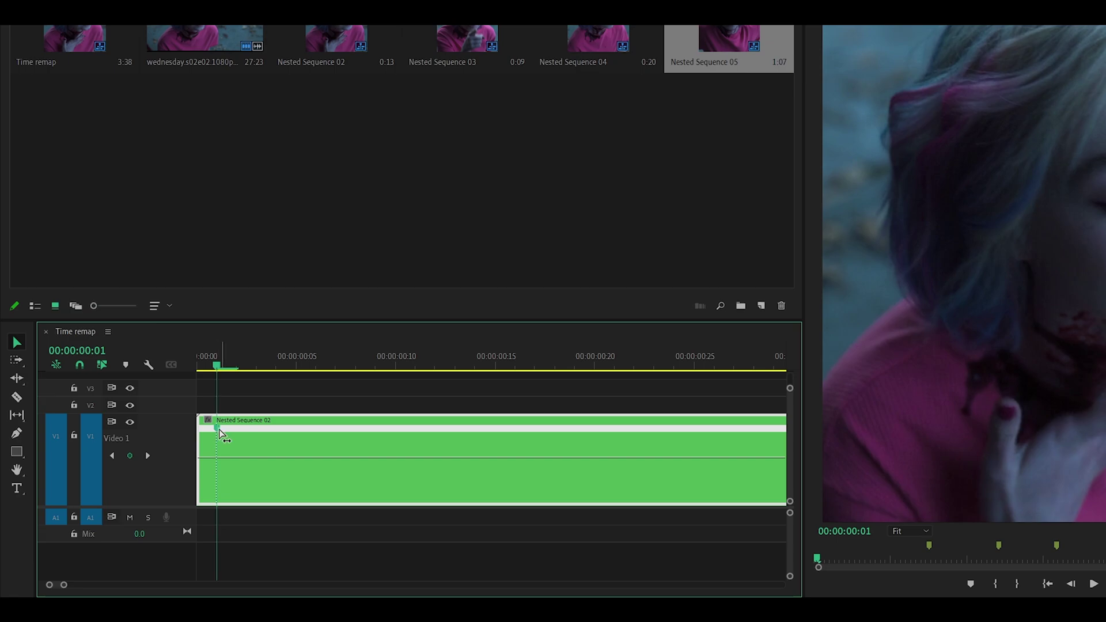
left_click_drag(217, 365, 198, 365)
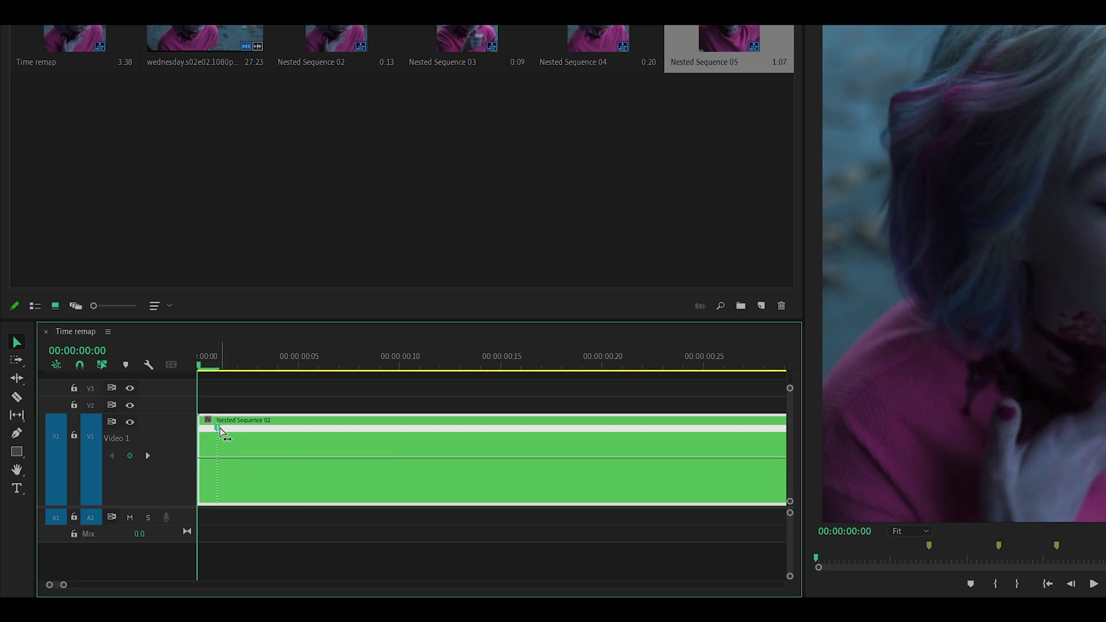
Split the first speed keyframe on Nested Sequence 02 into a ramp ending at about 00:00:00:11.
left_click_drag(220, 431, 397, 430)
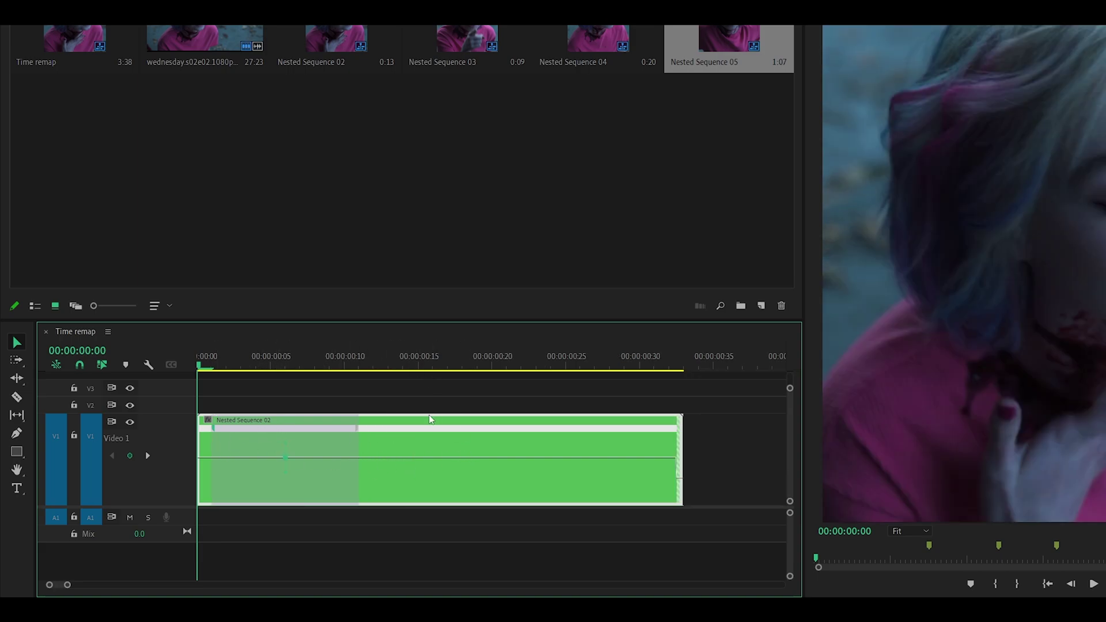
left_click(537, 367)
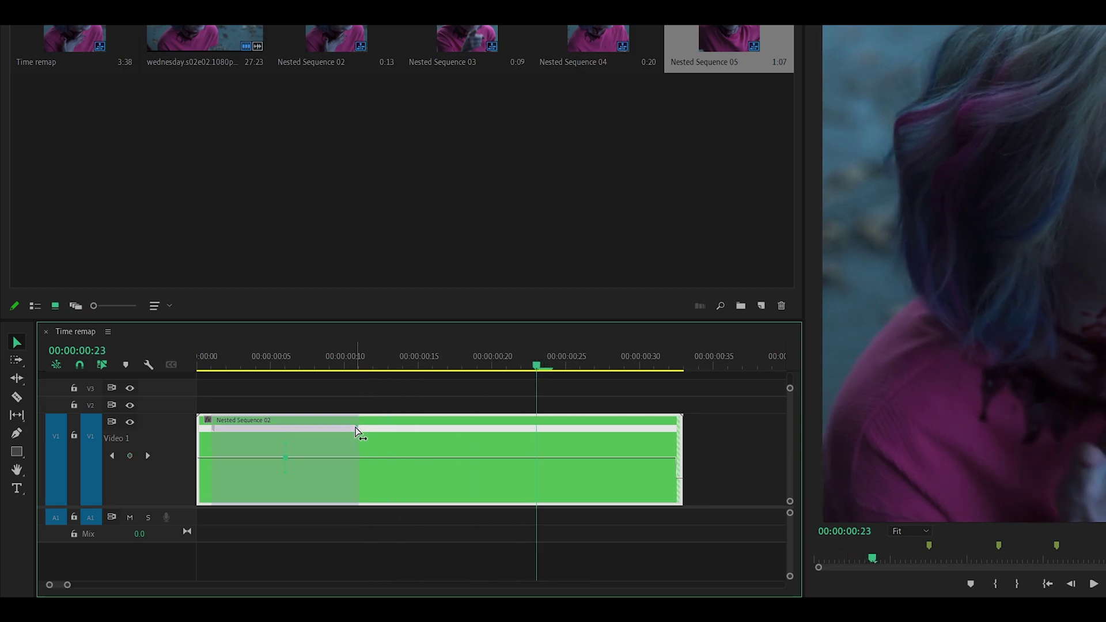
left_click(399, 440)
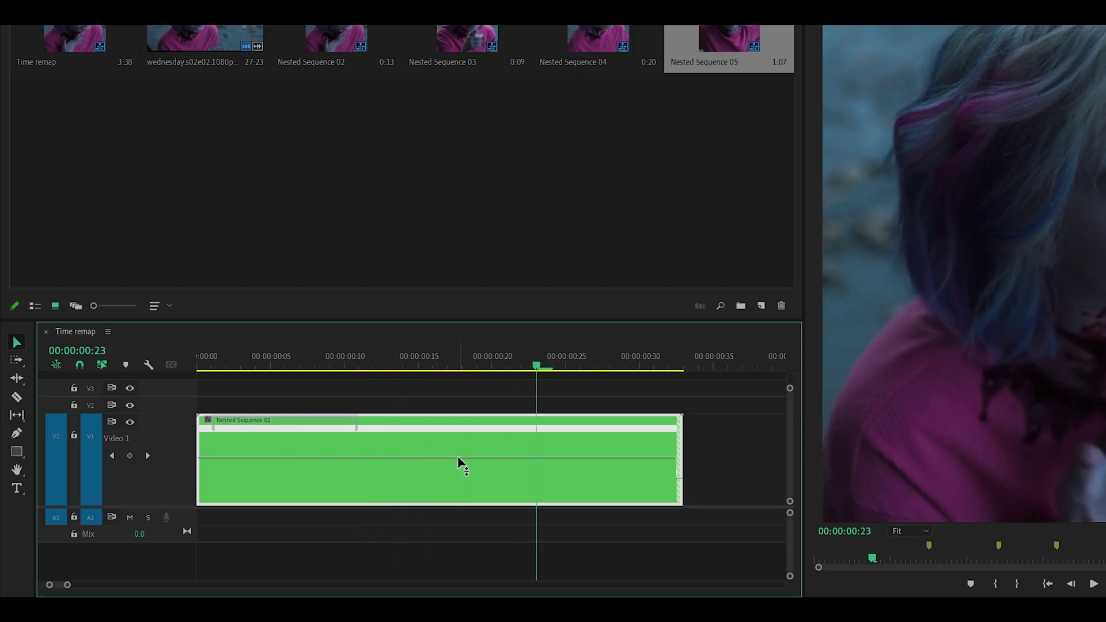
Try changing the speed of Nested Sequence 02 after the ramp, undo it, and try the section before the ramp.
mouse_move(459, 457)
left_mouse_down()
mouse_move(461, 474)
mouse_move(461, 461)
left_mouse_up()
key("ctrl+z")
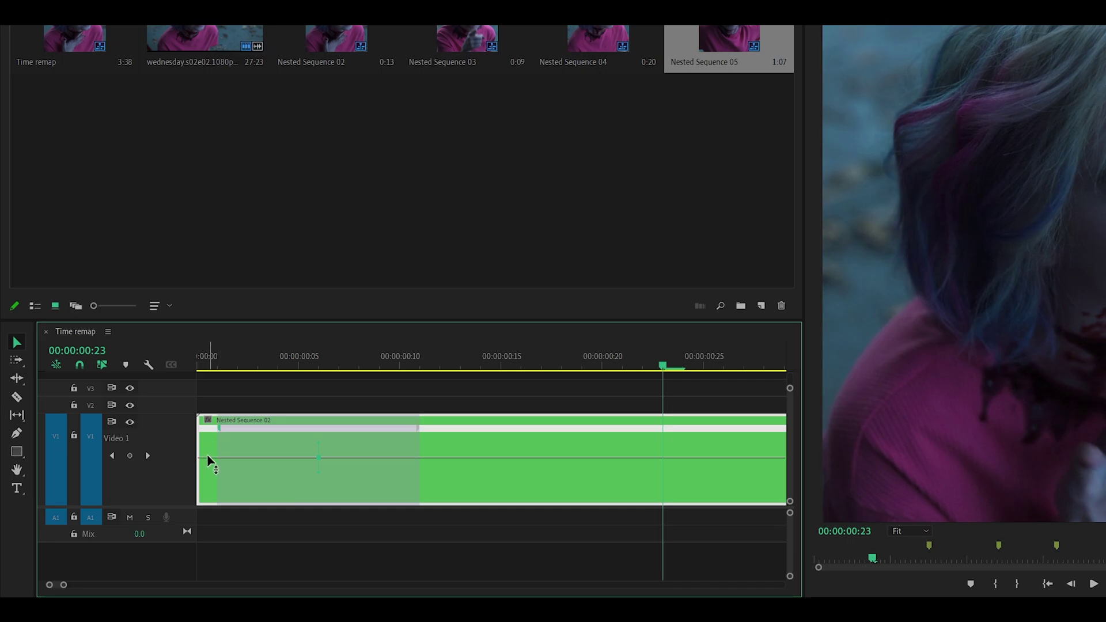
left_click_drag(206, 456, 207, 468)
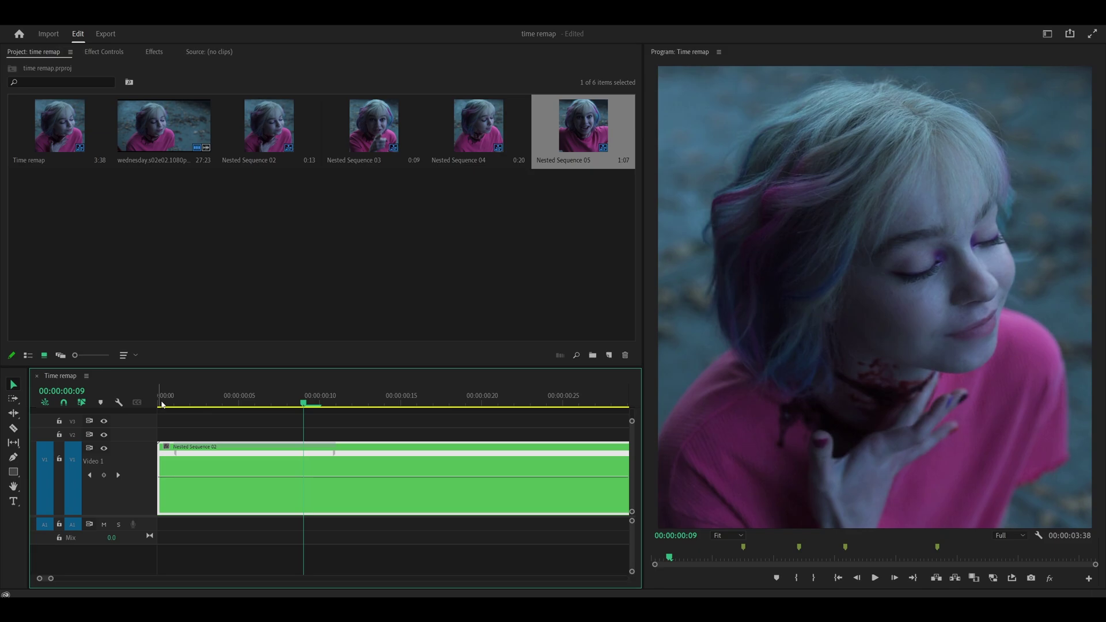
Scrub to 00:00:00:13 and try slowing down the section of Nested Sequence 02 after the ramp.
left_click_drag(161, 405, 369, 416)
key("minus")
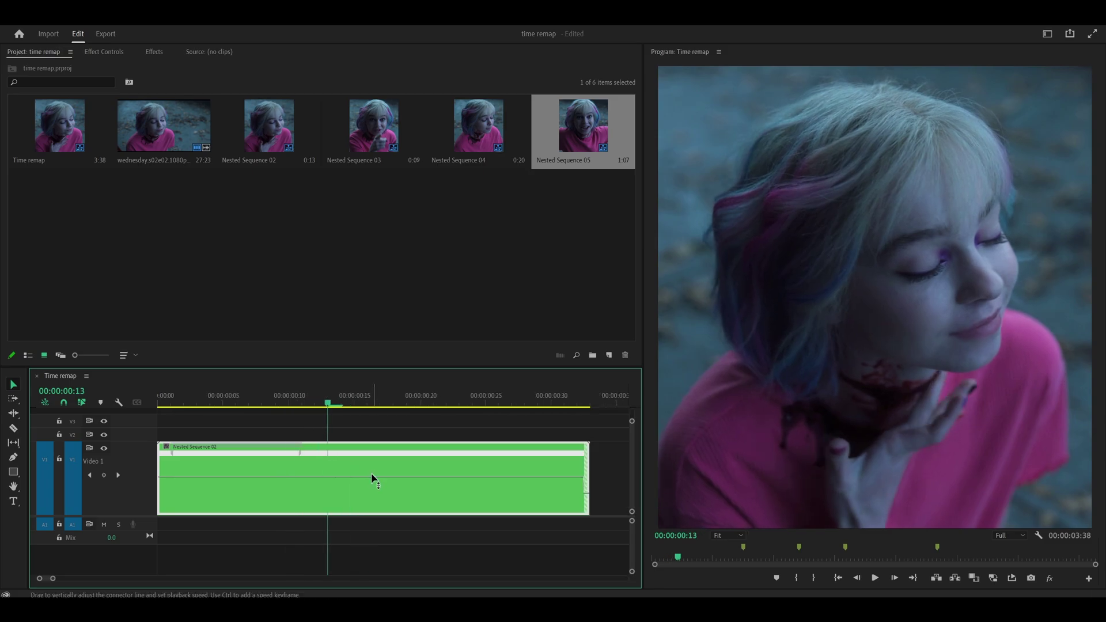
left_click_drag(366, 477, 377, 491)
key("minus")
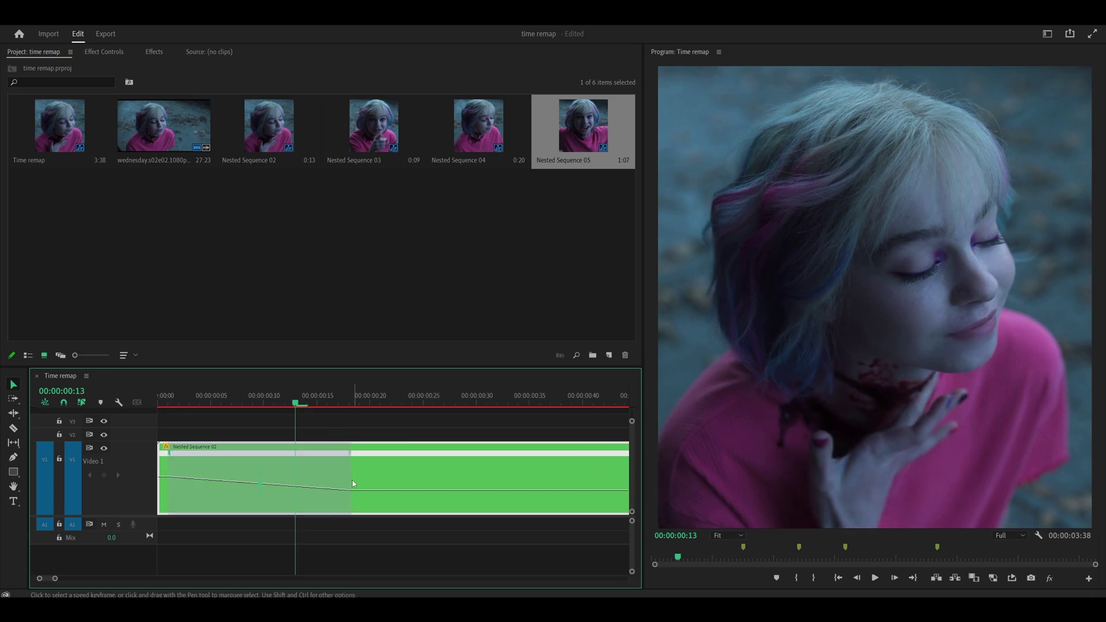
left_click(321, 436)
left_click(301, 472)
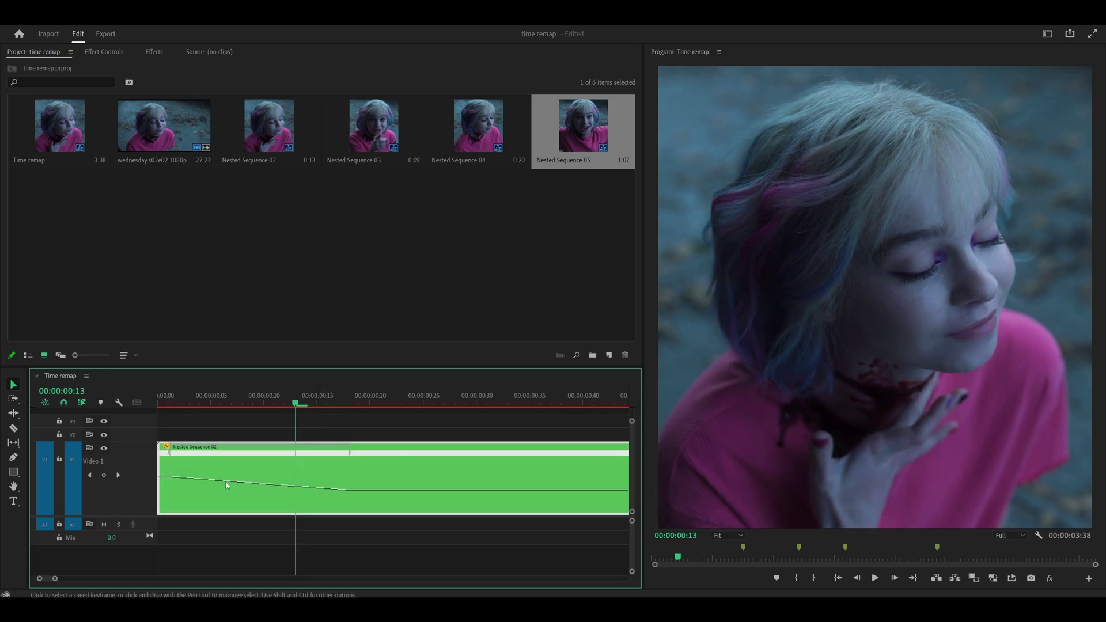
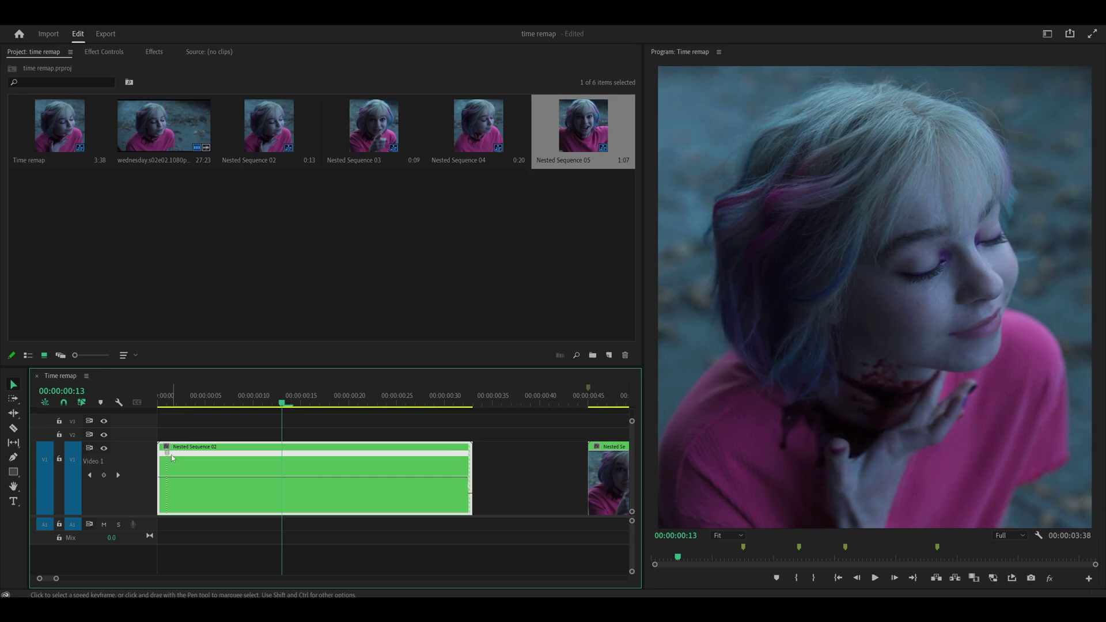
Add a second speed keyframe near the end of Nested Sequence 02 at 00:00:00:29.
scroll(452, 431, "up", 2)
scroll(451, 430, "up", 1)
left_click_drag(413, 398, 461, 401)
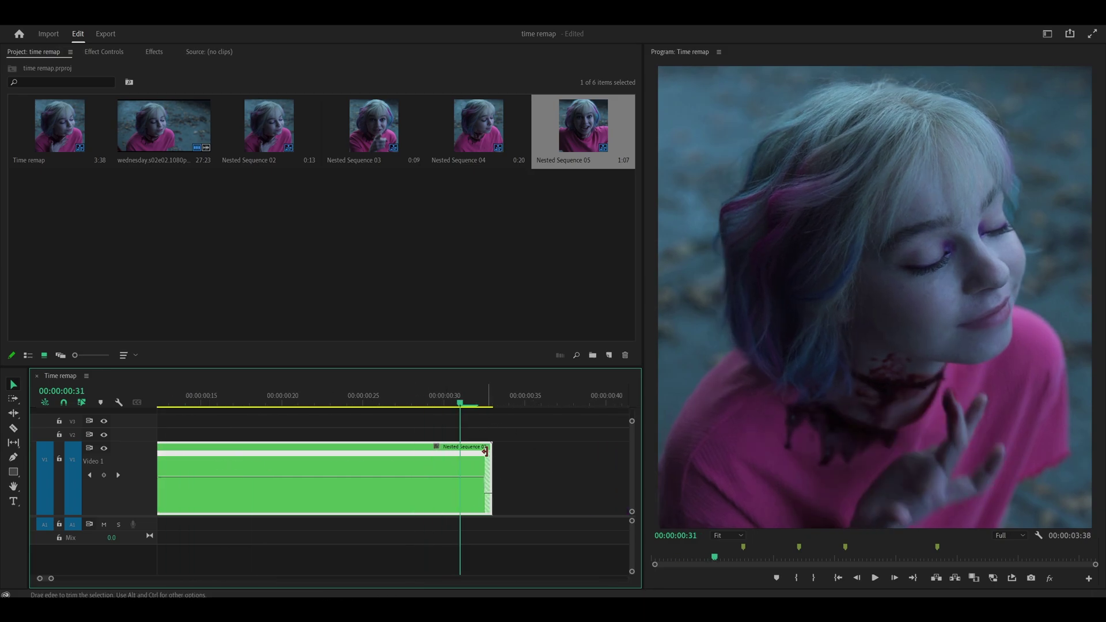
scroll(495, 473, "down", 1)
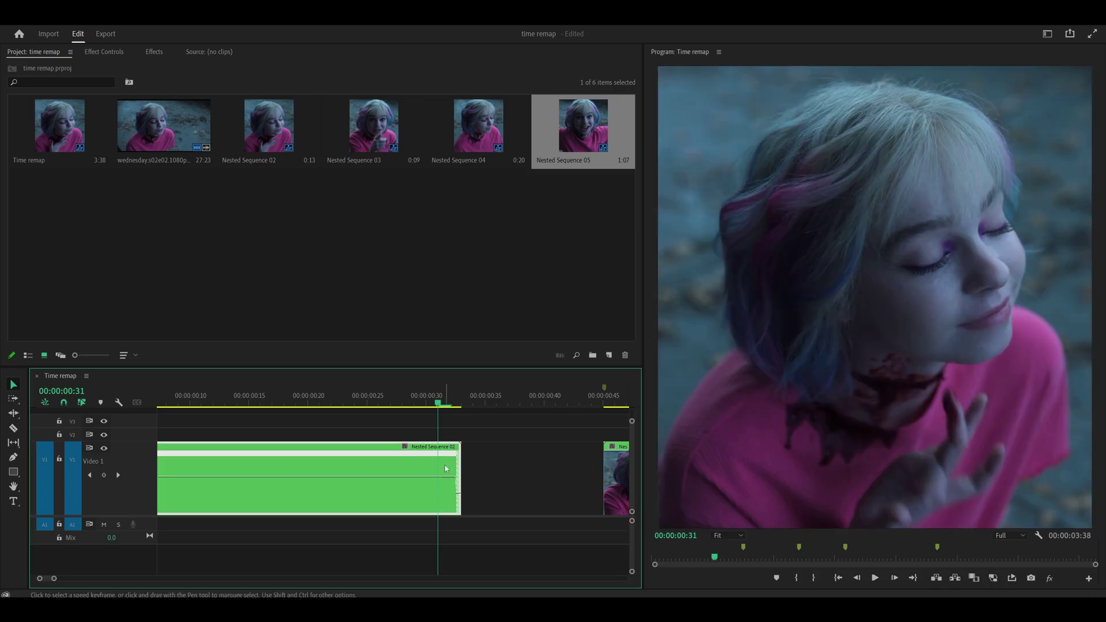
mouse_move(460, 468)
left_mouse_down()
mouse_move(472, 461)
mouse_move(462, 472)
left_mouse_up()
scroll(374, 460, "up", 1)
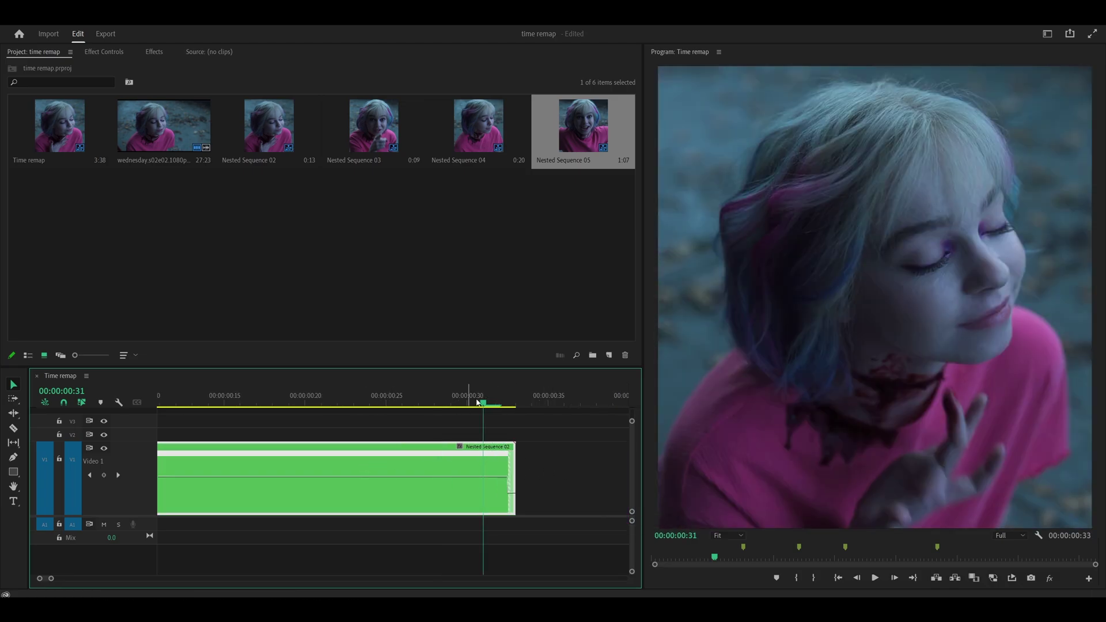
left_click_drag(489, 404, 461, 417)
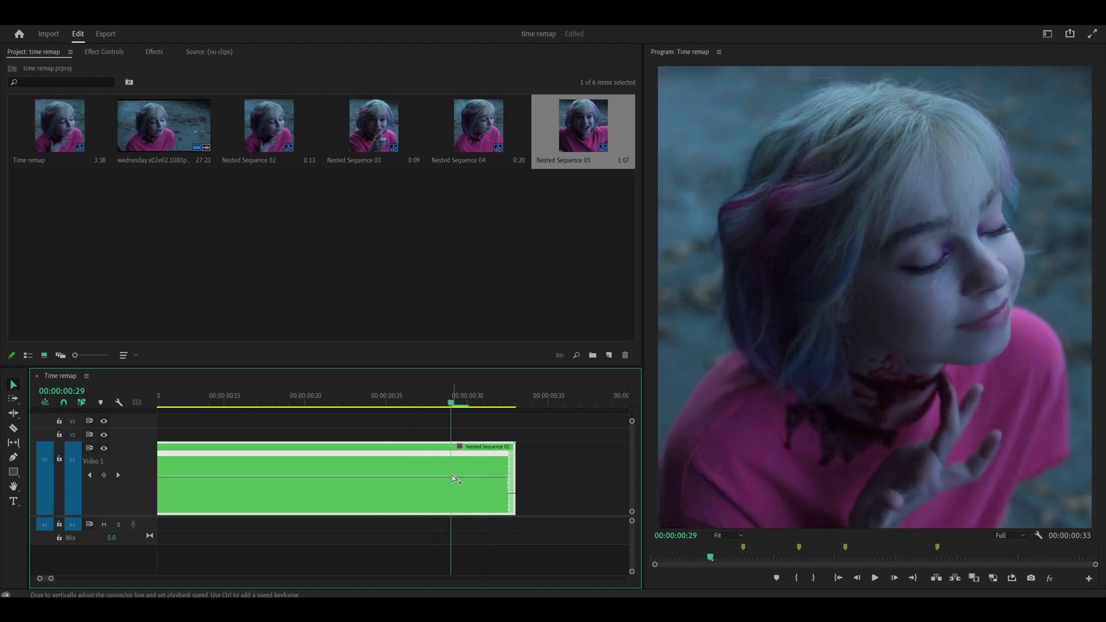
scroll(455, 474, "down", 2)
scroll(404, 474, "up", 3)
scroll(403, 474, "down", 2)
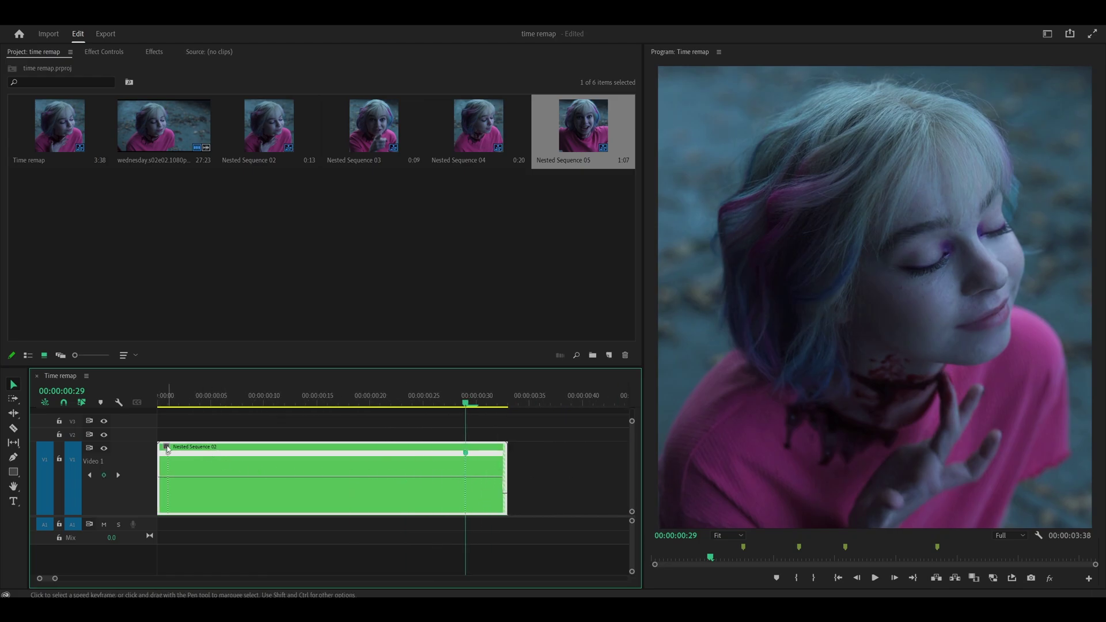
Split the first speed keyframe of Nested Sequence 02 into a ramp from 00:00:00:01 to about 00:00:00:10.
left_click(179, 397)
key("=")
left_click_drag(177, 455, 325, 460)
Split the second speed keyframe of Nested Sequence 02 into a ramp from about 00:00:00:21 to 00:00:00:29.
scroll(326, 459, "down", 3)
scroll(432, 468, "up", 2)
scroll(438, 469, "up", 1)
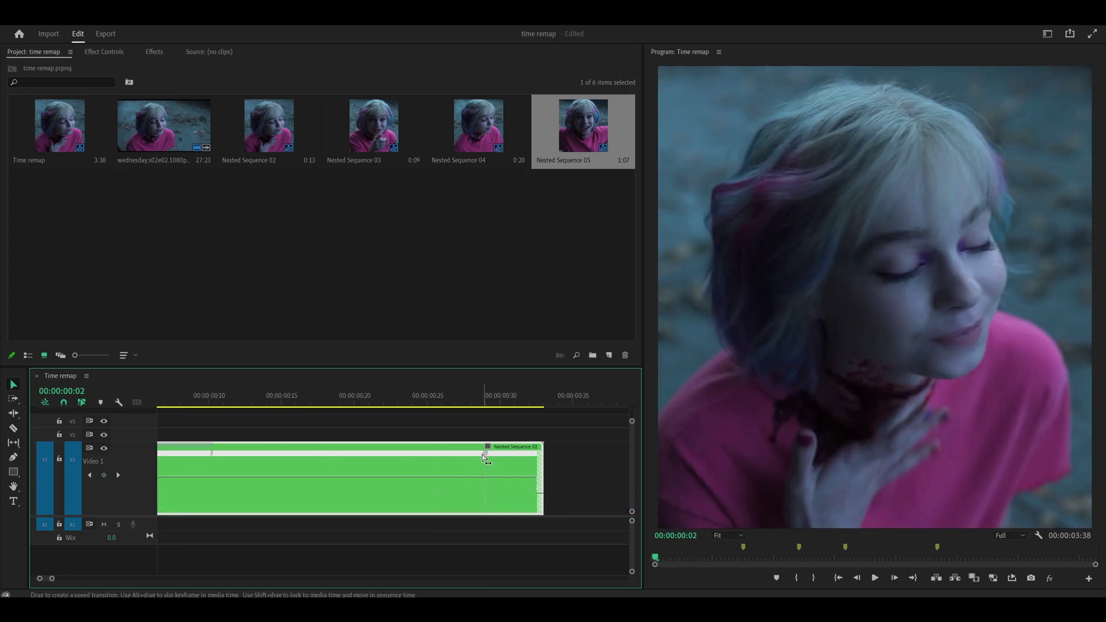
left_click_drag(489, 457, 337, 455)
key("backslash")
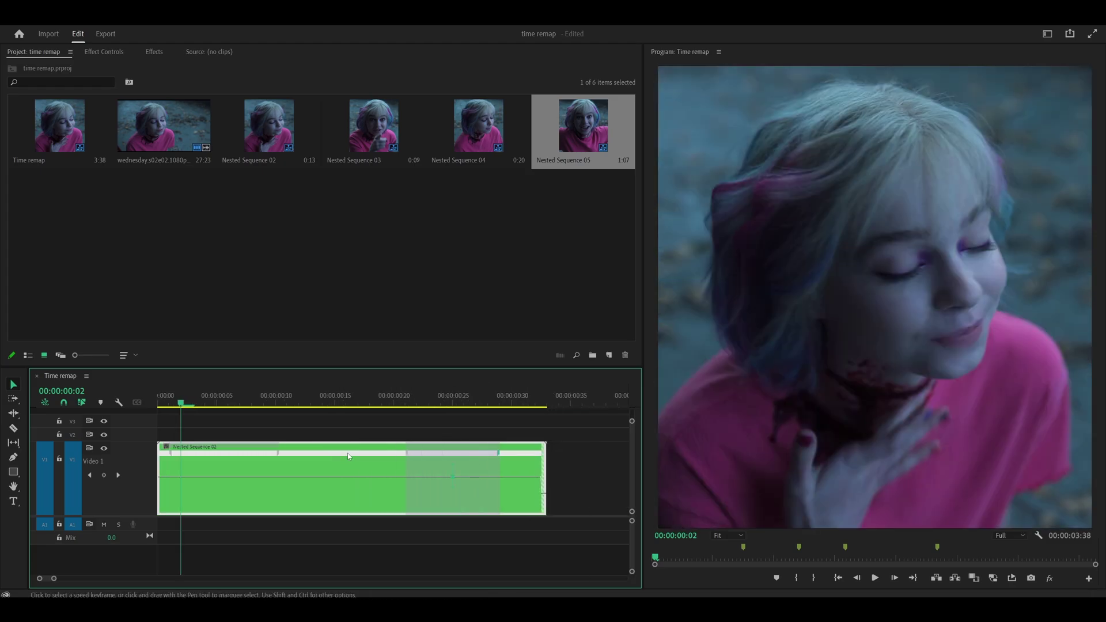
Lower the speed of the middle section between the two ramps of Nested Sequence 02 to 50%.
left_click_drag(185, 406, 326, 424)
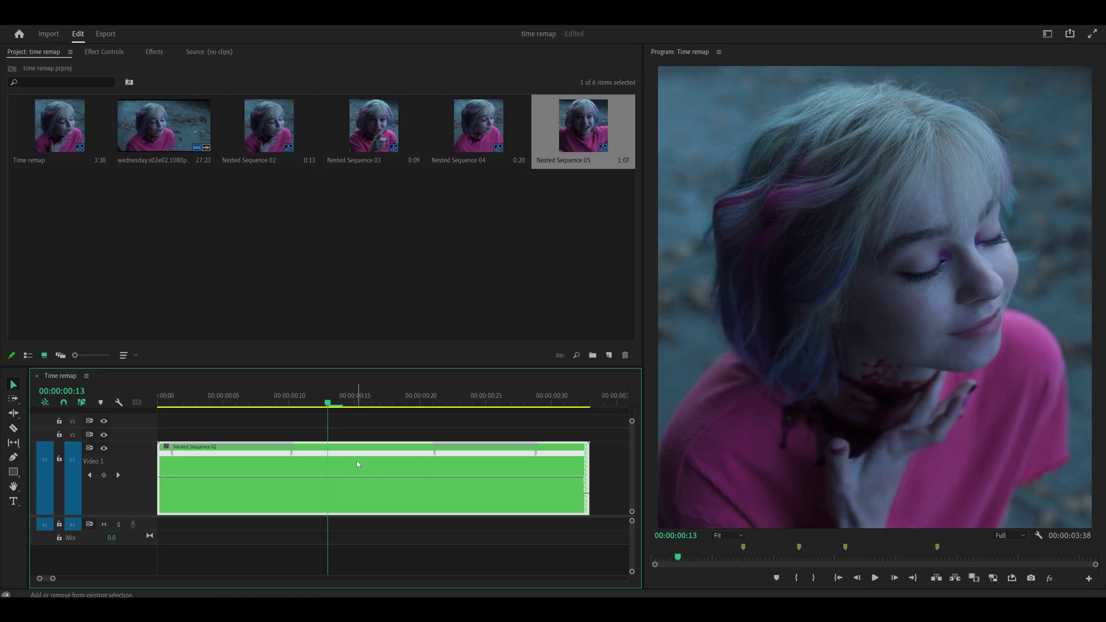
left_click_drag(358, 480, 357, 485)
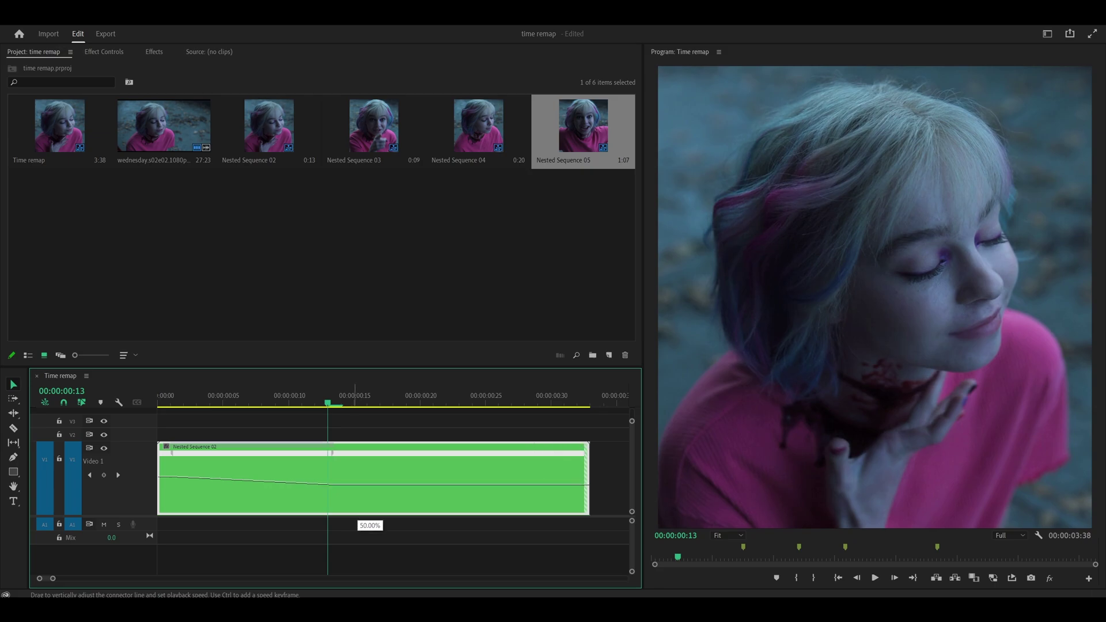
left_click_drag(357, 485, 358, 509)
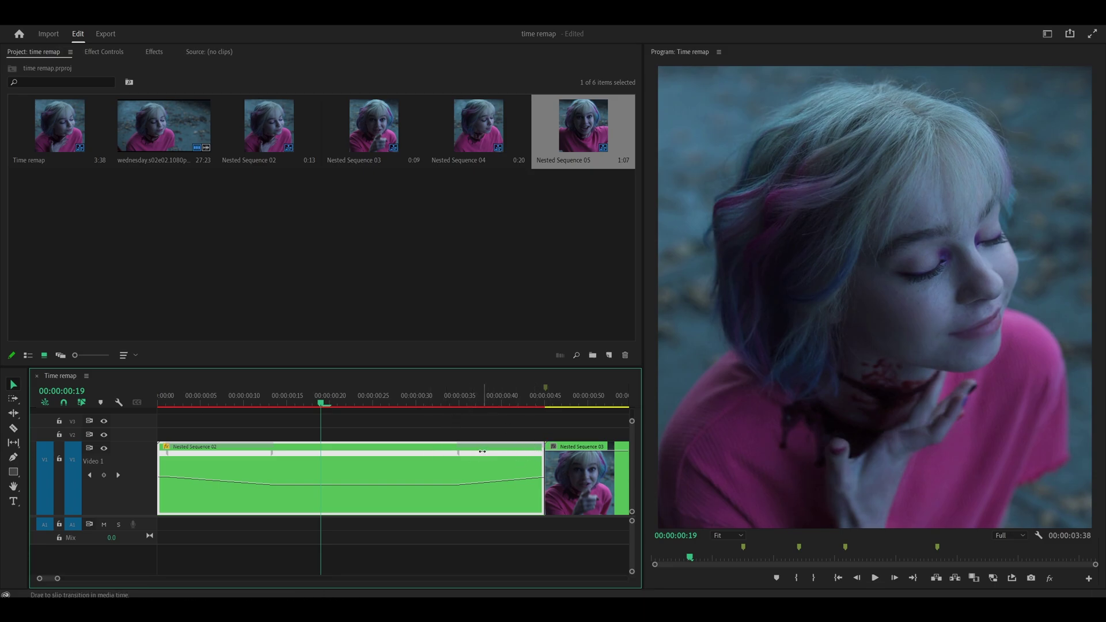
Slip the second speed ramp of Nested Sequence 02 earlier so it ends at about 00:00:00:41.
scroll(489, 451, "up", 2)
scroll(489, 453, "down", 1)
left_click_drag(500, 453, 490, 453)
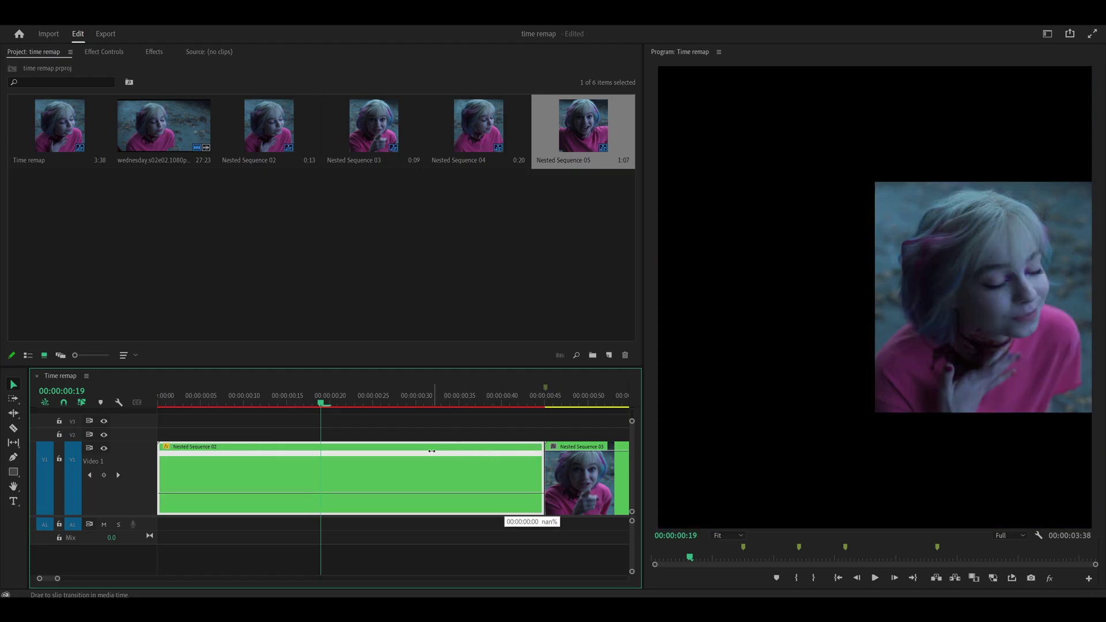
left_click_drag(422, 451, 466, 452)
scroll(504, 454, "up", 1)
scroll(391, 448, "down", 3)
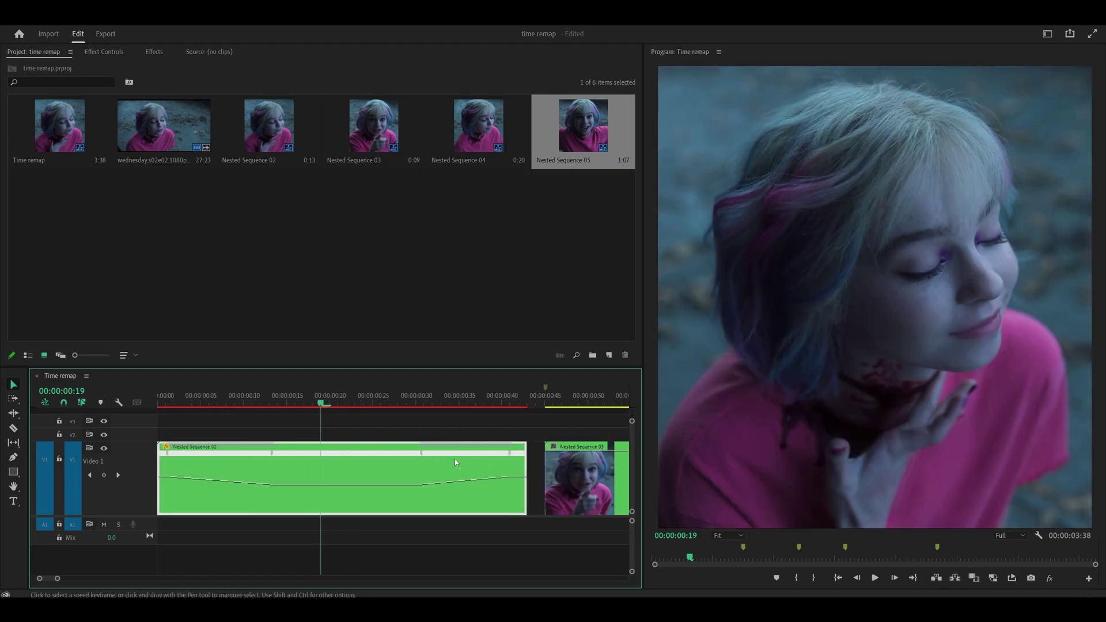
Move Nested Sequence 03 later on V1 to start at about 00:00:01:10, leaving free space after Nested Sequence 02.
scroll(377, 449, "down", 3)
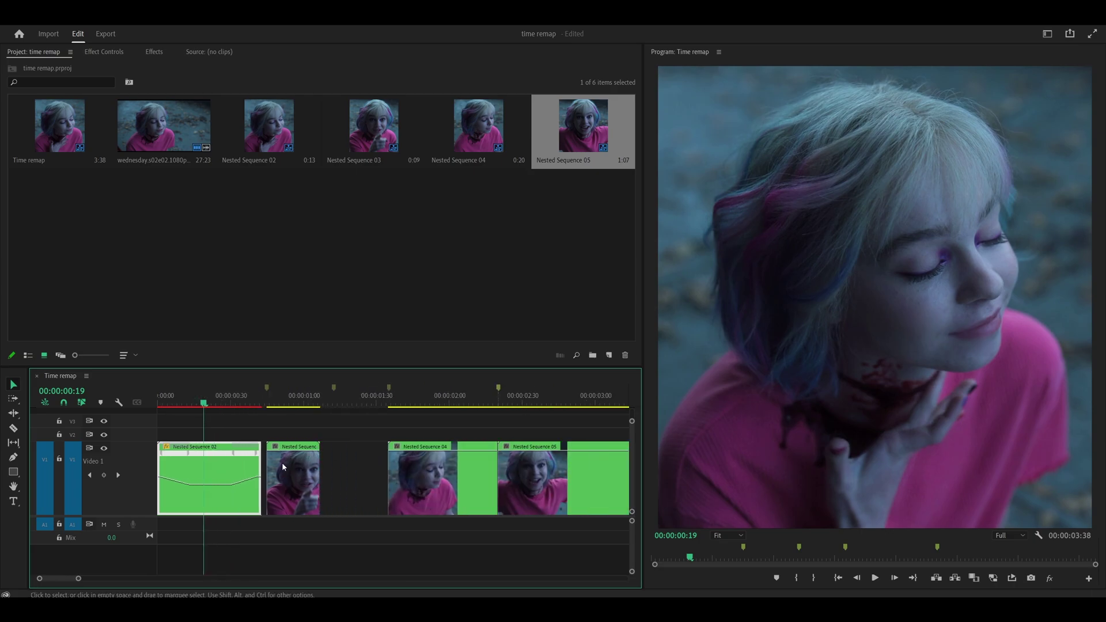
left_click_drag(293, 468, 458, 481)
scroll(349, 480, "up", 2)
scroll(426, 479, "up", 1)
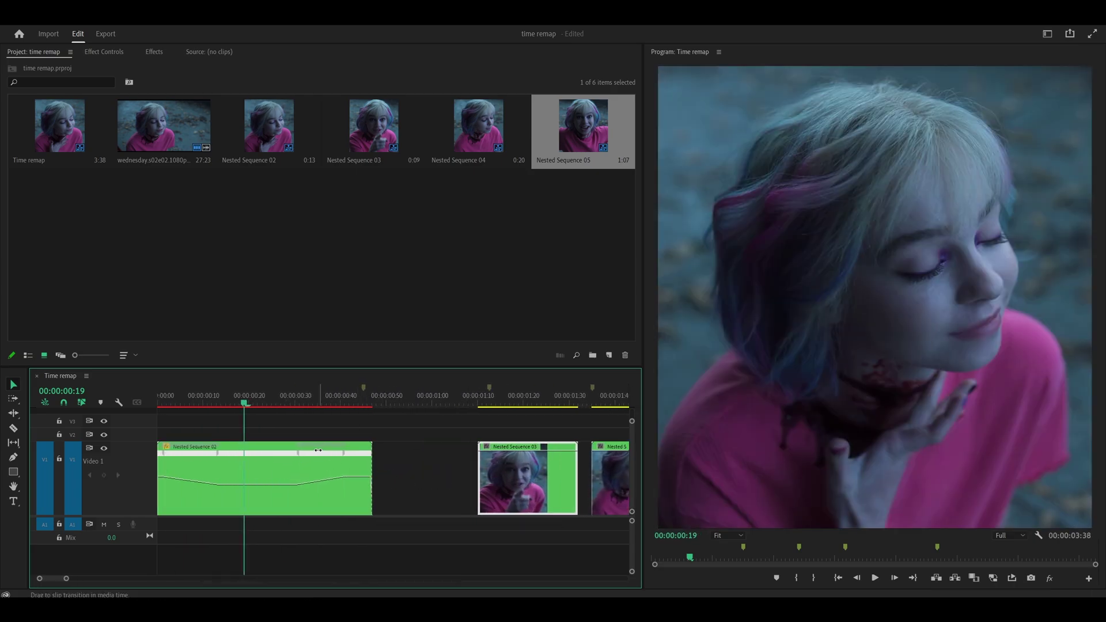
Slip the second speed ramp of Nested Sequence 02 earlier and move Nested Sequence 03 back to start at the 00:00:00:45 marker.
left_click_drag(338, 452, 300, 452)
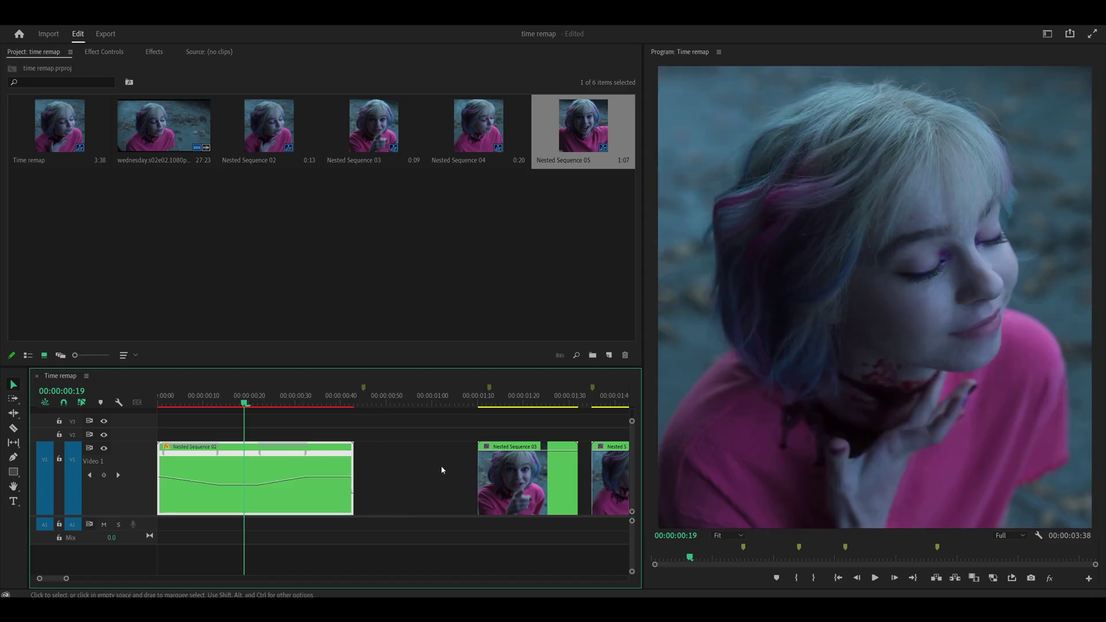
left_click(444, 466)
key("=")
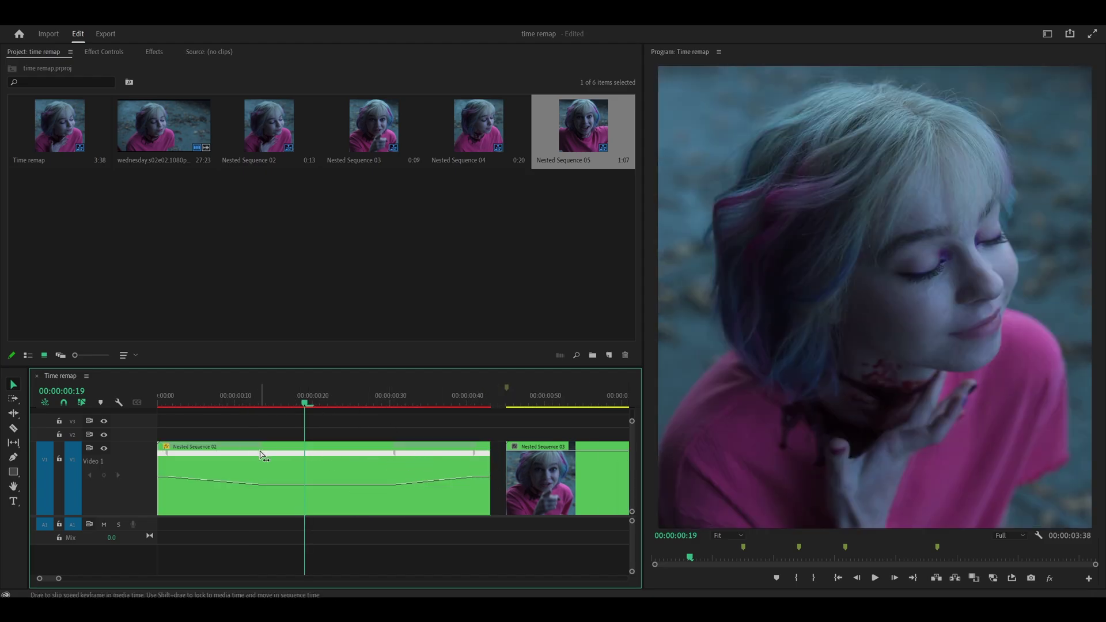
Reshape Nested Sequence 02's ramps to end the first at about 00:00:00:24, run the second from about :28 to :41, and trim the clip to about :44.
left_click_drag(261, 458, 323, 457)
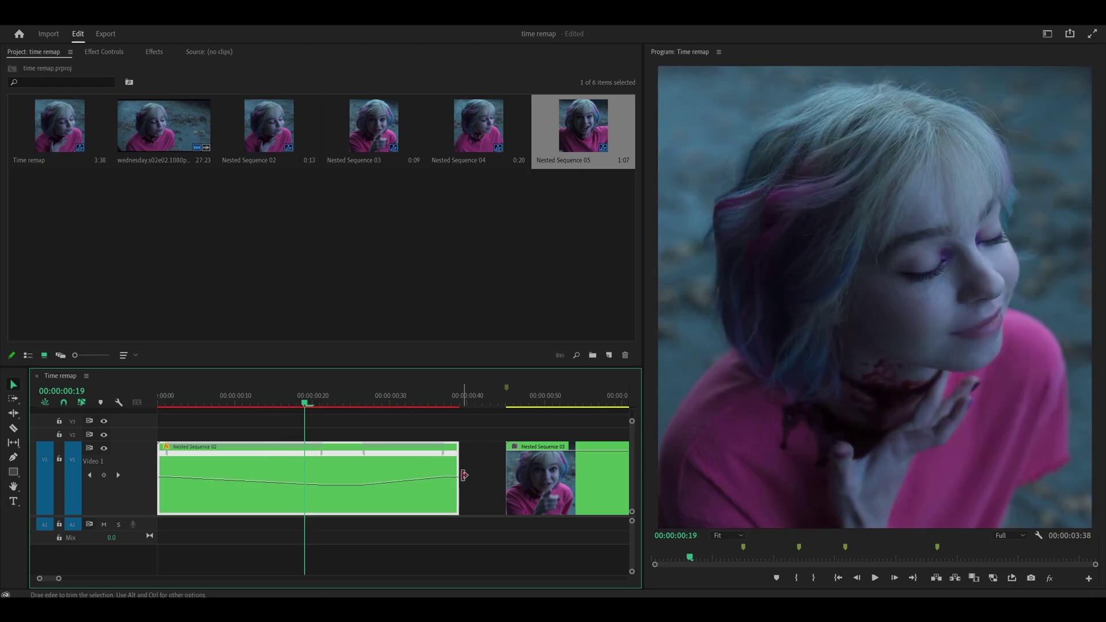
left_click_drag(465, 475, 532, 476)
left_click_drag(398, 449, 427, 450)
left_click_drag(324, 458, 349, 459)
left_click_drag(459, 453, 520, 463)
left_click_drag(494, 406, 359, 404)
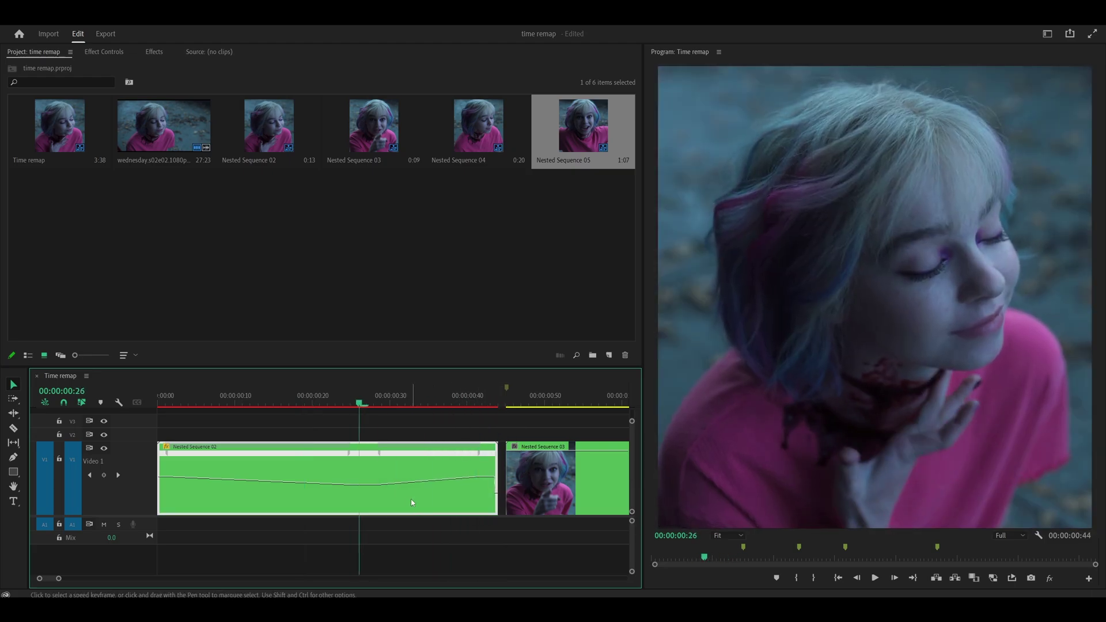
Extend the source clip inside Nested Sequence 02 to 00:00:00:21 and return to the Time remap sequence.
double_click(290, 491)
left_click_drag(196, 404, 217, 411)
left_click_drag(226, 484, 278, 485)
mouse_move(222, 404)
left_mouse_down()
mouse_move(264, 408)
mouse_move(244, 408)
left_mouse_up()
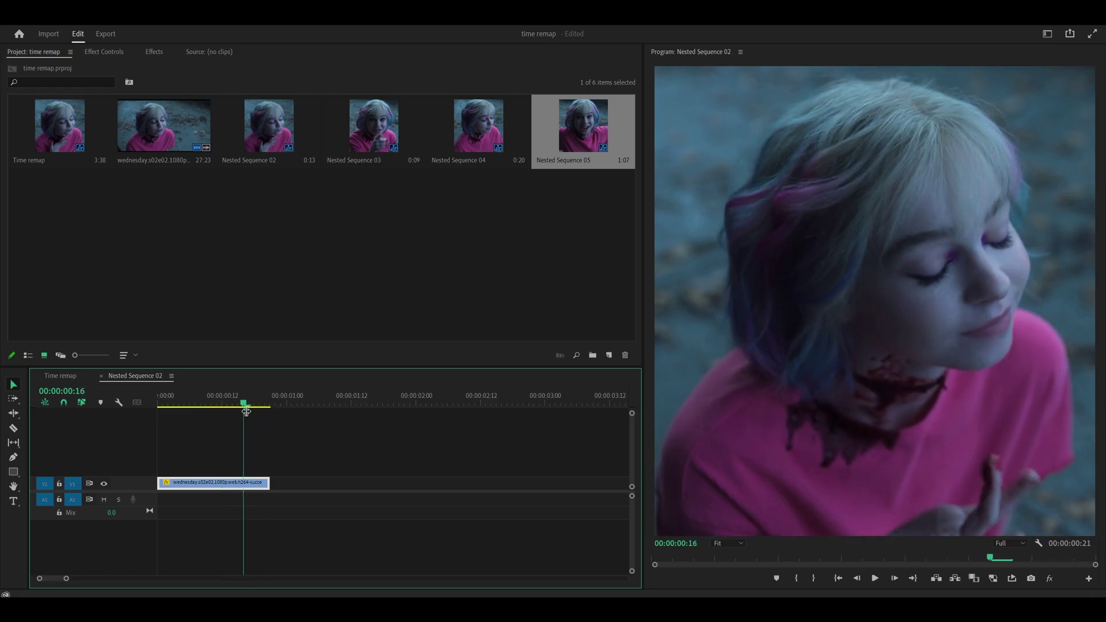
left_click(101, 377)
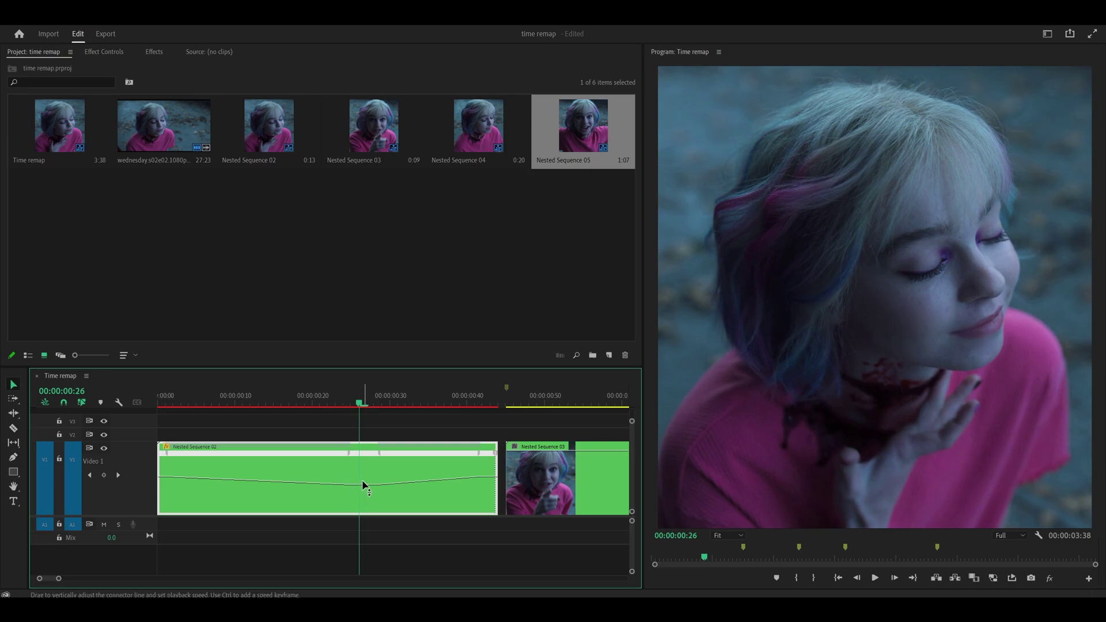
Try to lower the speed of Nested Sequence 02's middle section between the two ramps.
key("equal")
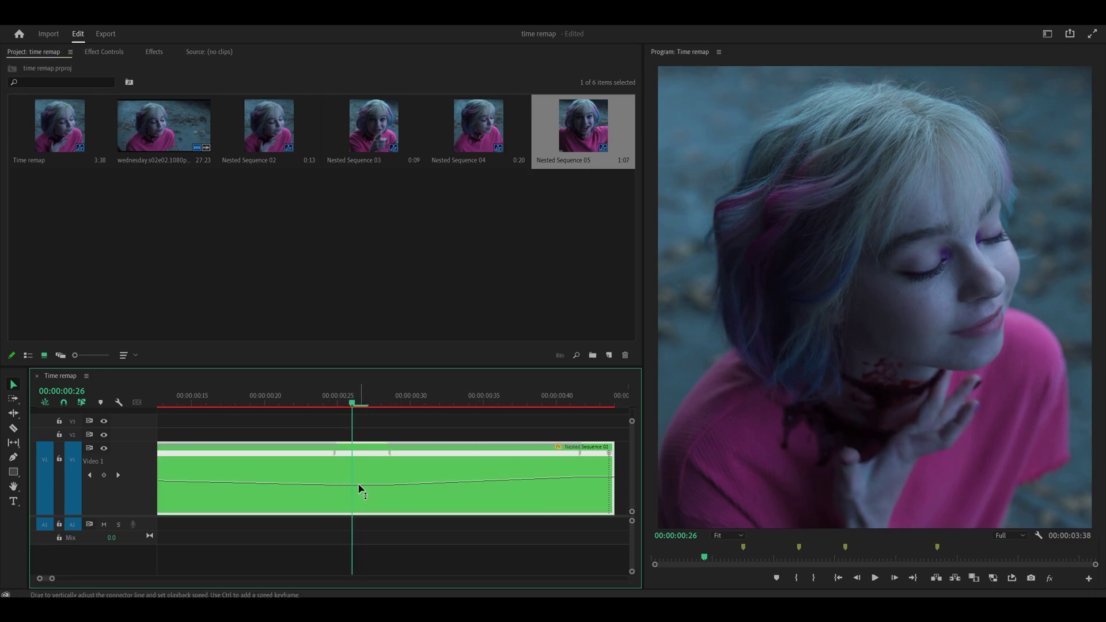
left_click_drag(359, 490, 359, 516)
key("minus")
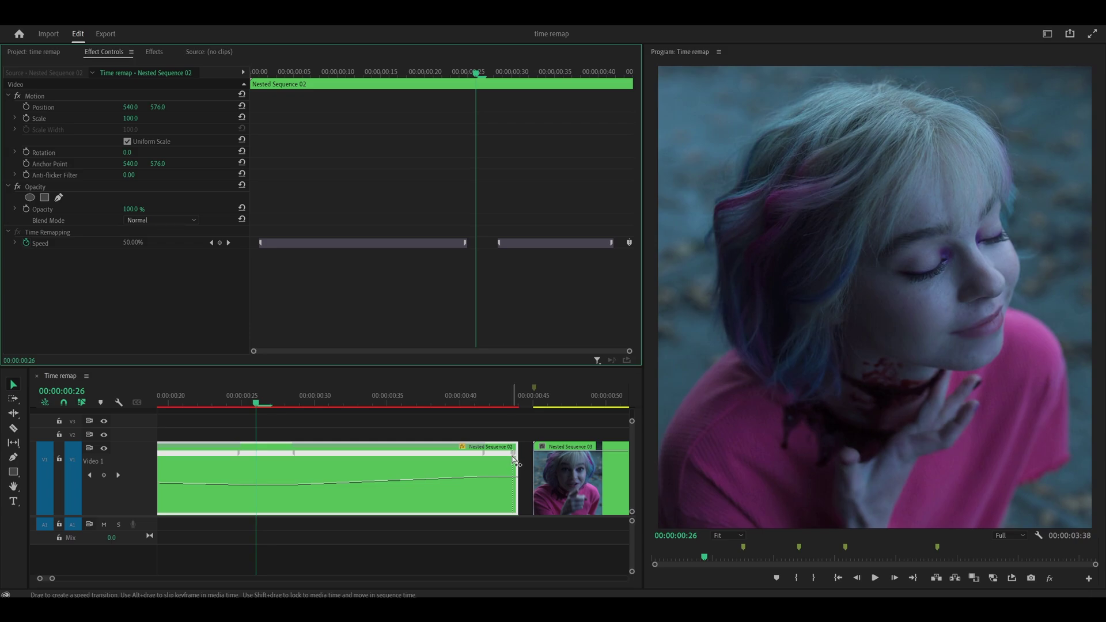
Delete the extra speed keyframe at 00:00:00:43 in Nested Sequence 02 and extend the clip's end to the 00:00:00:45 marker.
left_click(517, 459)
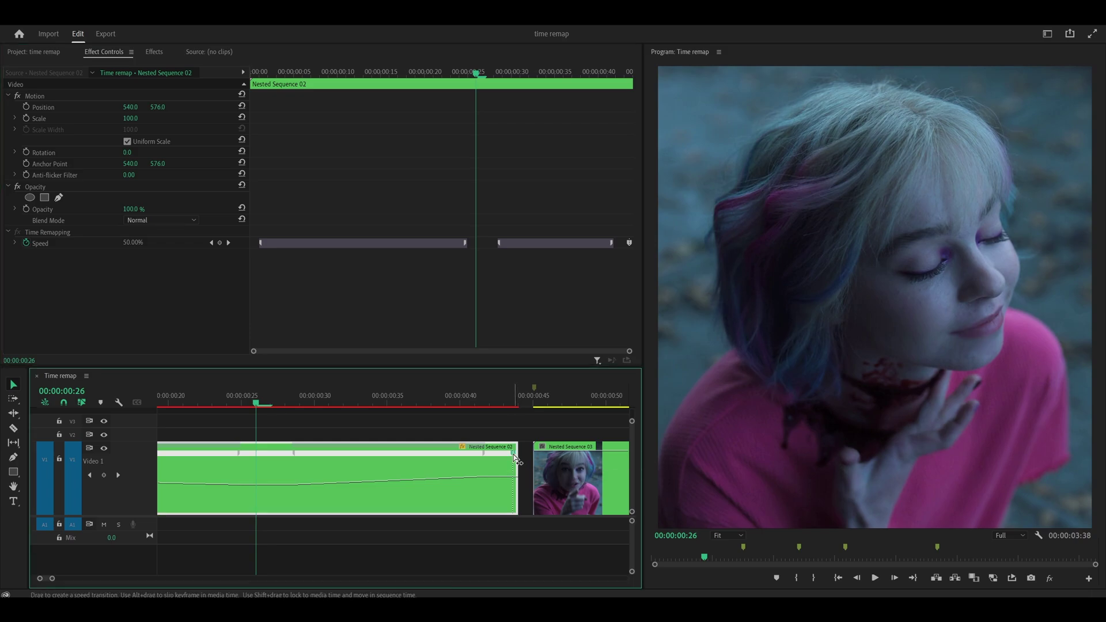
mouse_move(516, 457)
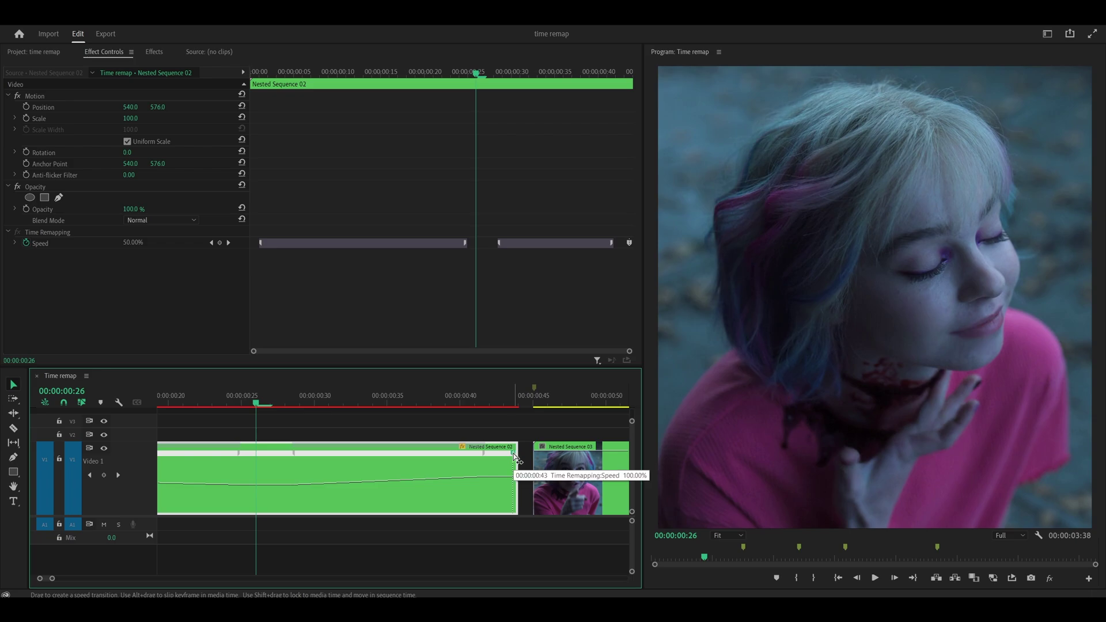
key("Delete")
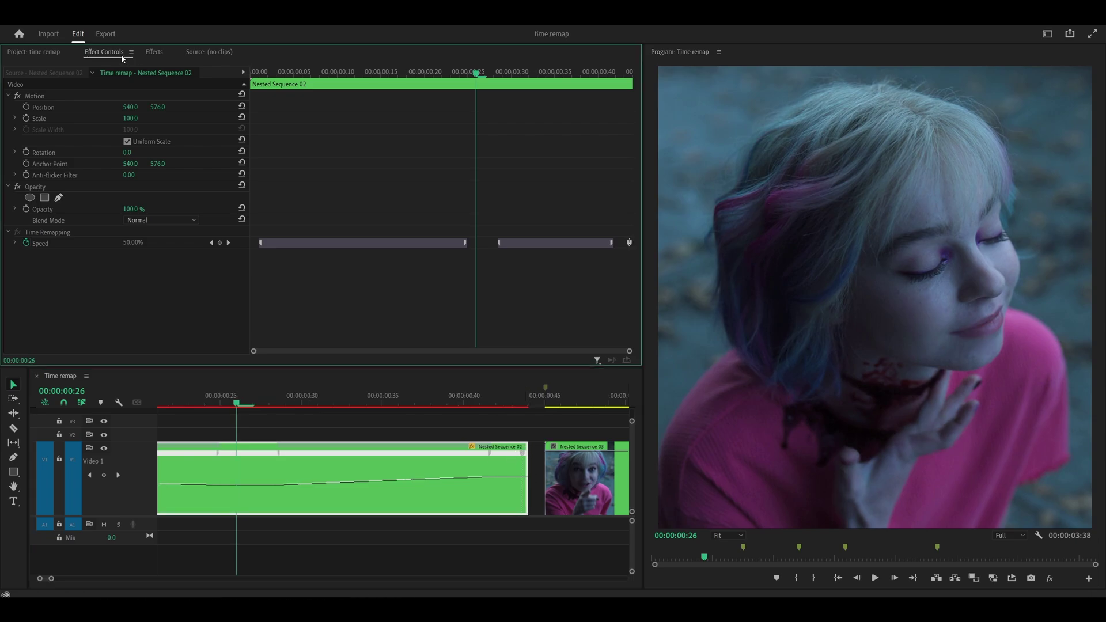
right_click(635, 242)
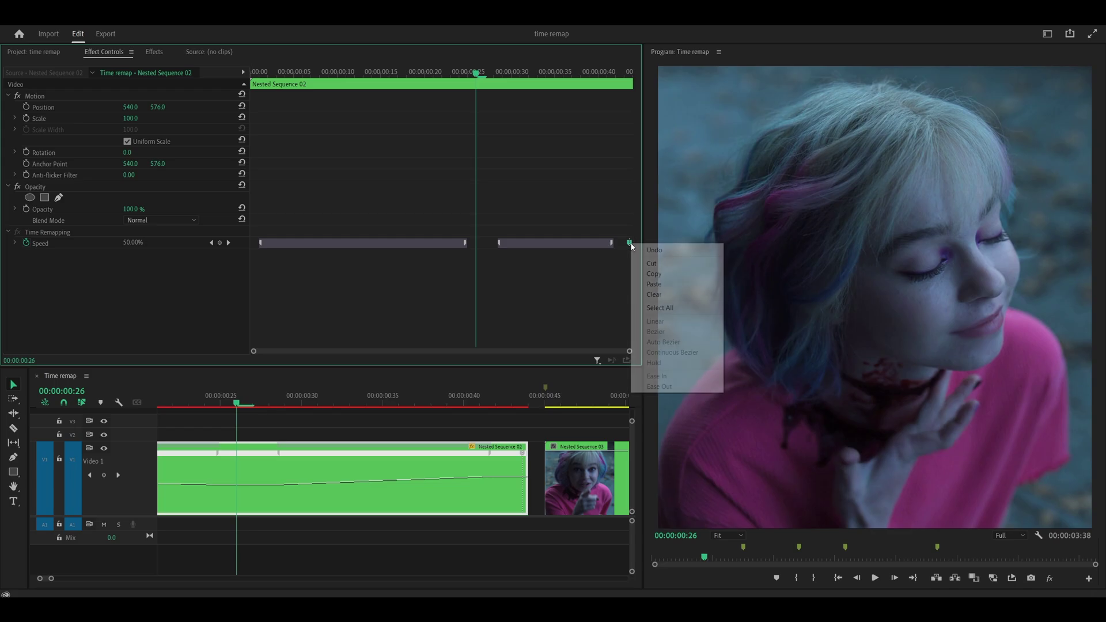
left_click(648, 293)
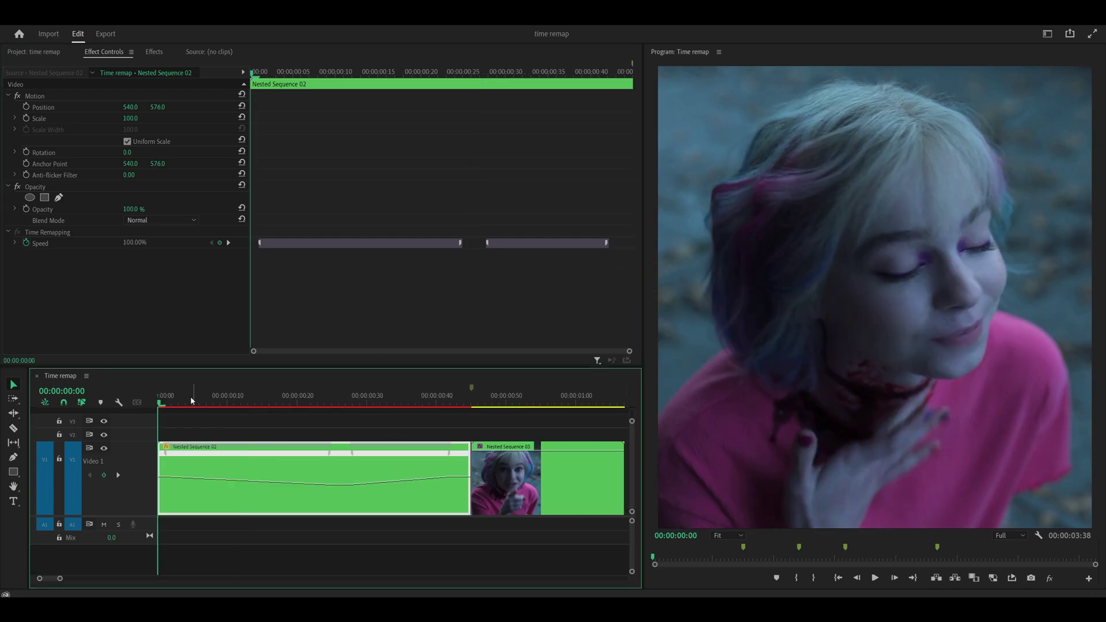
Preview the ramp from the sequence start and change the time interpolation of Nested Sequence 02 in its speed and duration settings.
key("space")
left_click_drag(192, 400, 160, 397)
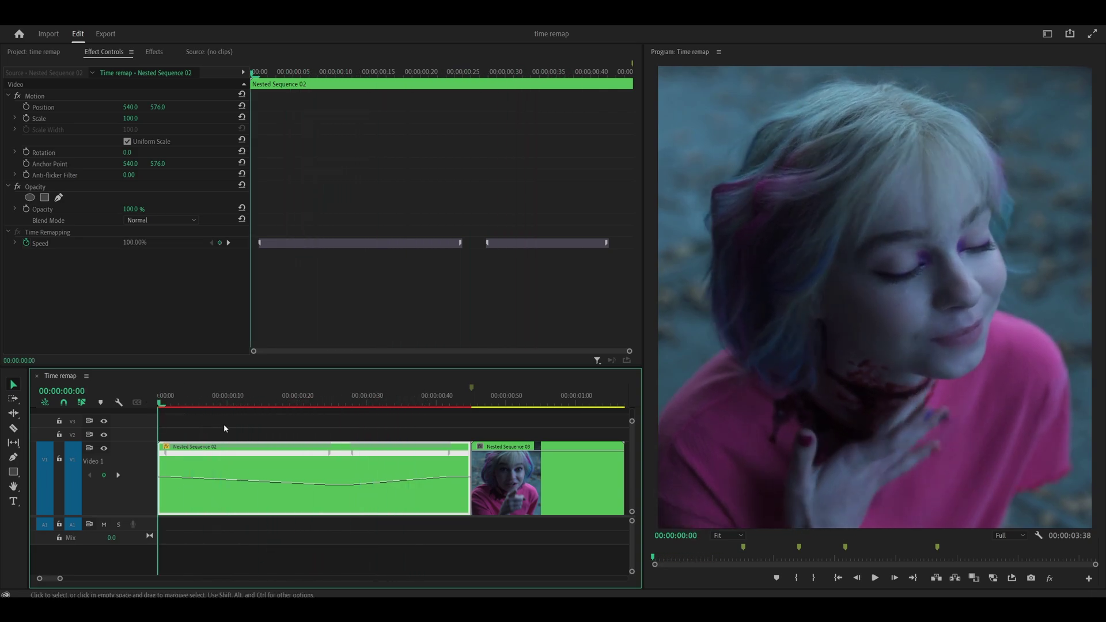
right_click(257, 472)
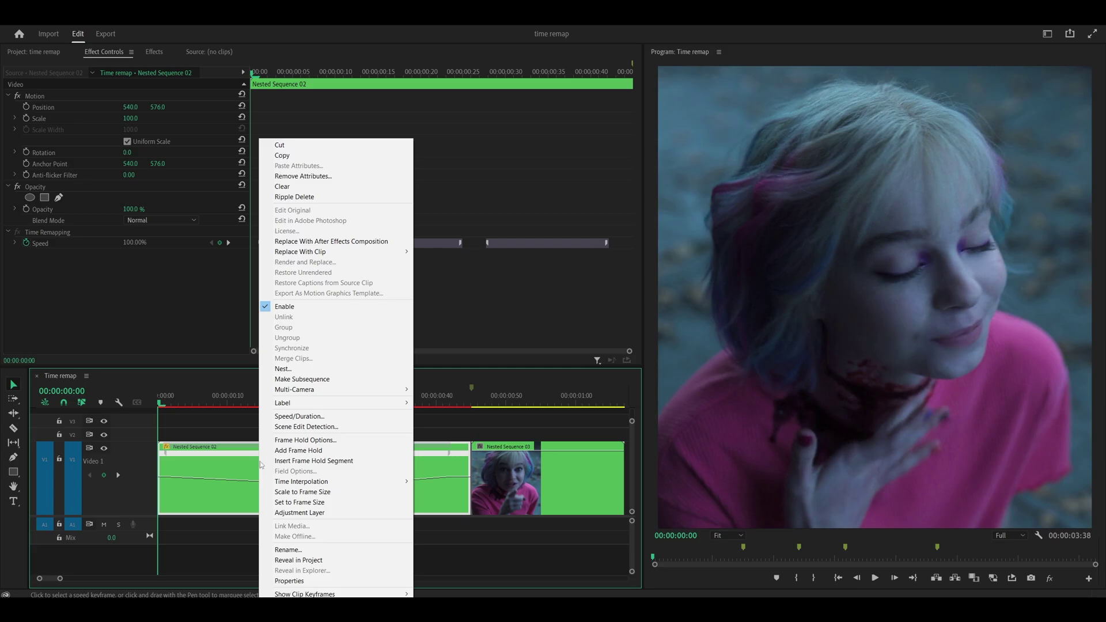
left_click(294, 418)
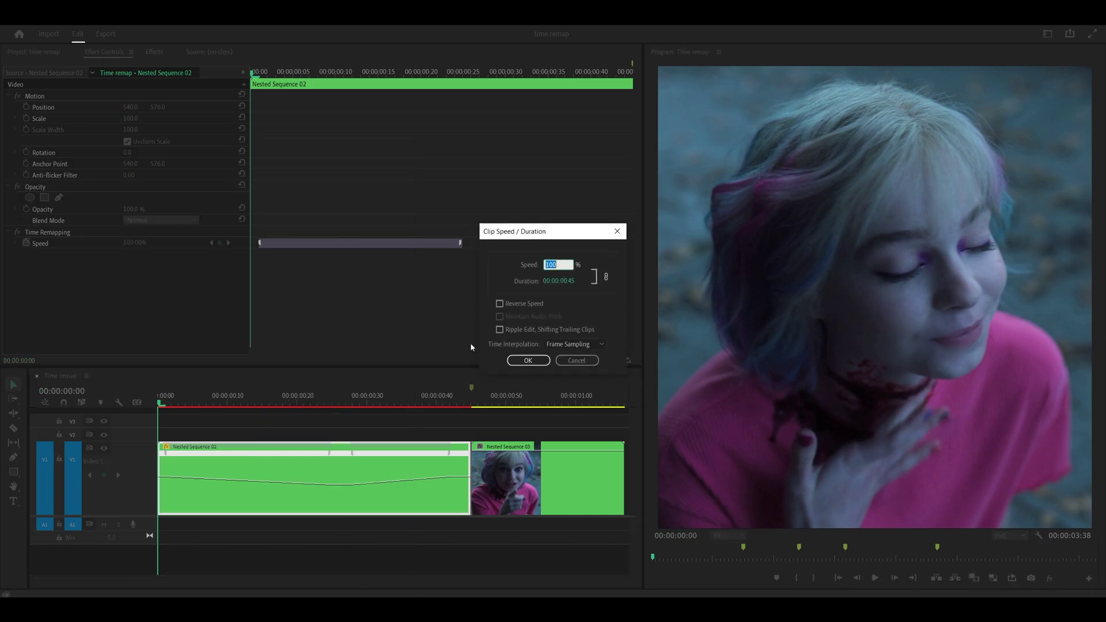
left_click(564, 345)
left_click(571, 380)
left_click(526, 361)
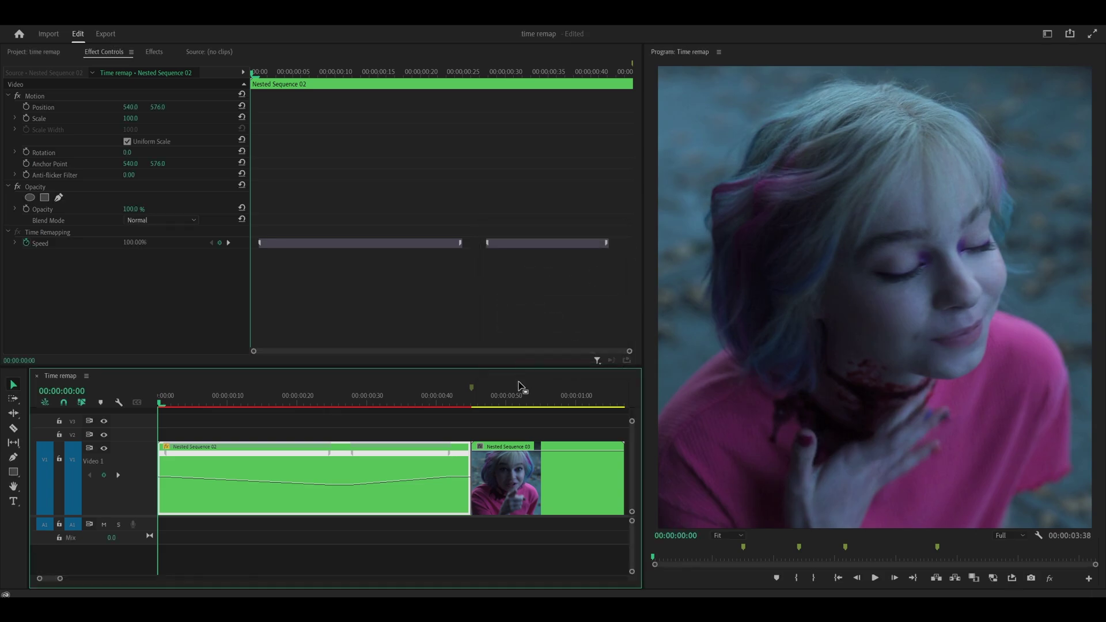
Mark Nested Sequence 02 as the in-to-out range, from 00:00:00:00 to 00:00:00:44.
left_click_drag(187, 401, 162, 408)
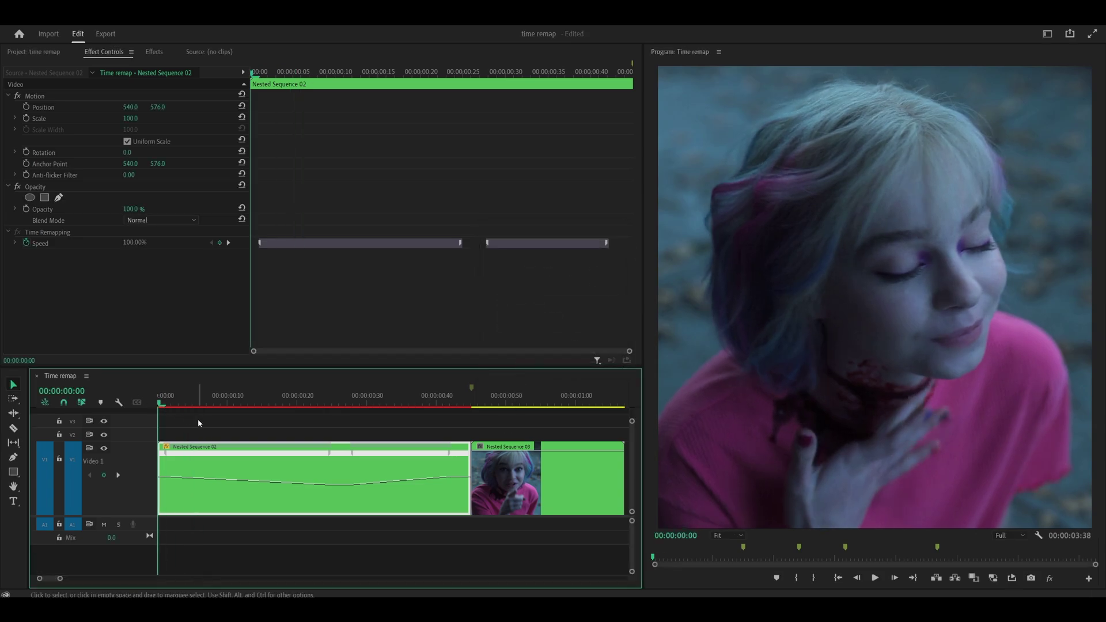
key("i")
scroll(478, 422, "up", 3)
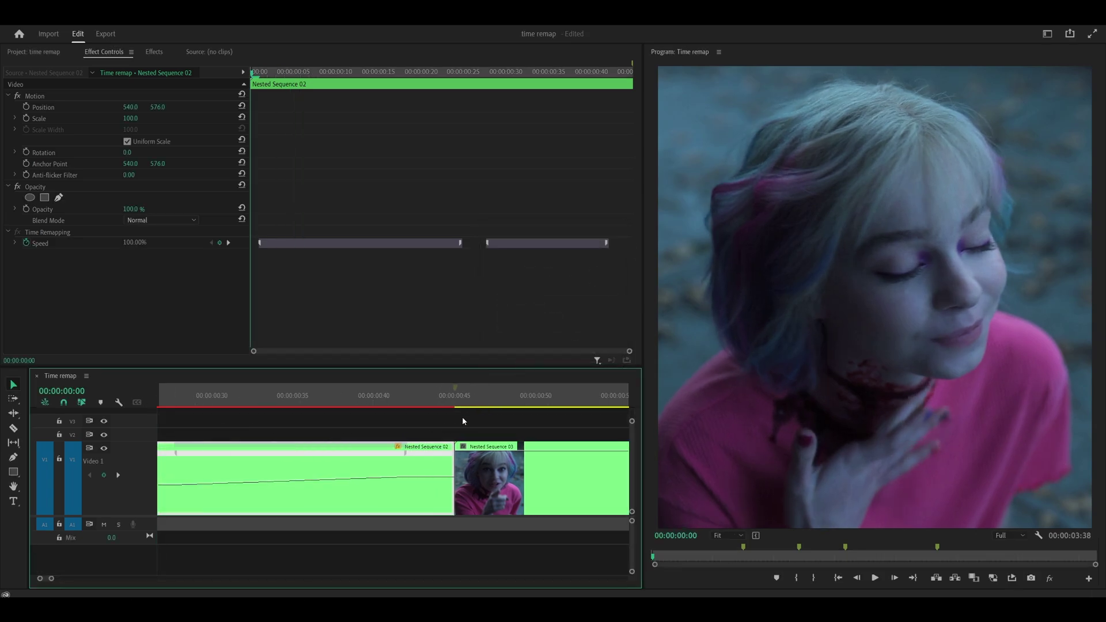
left_click_drag(447, 407, 438, 406)
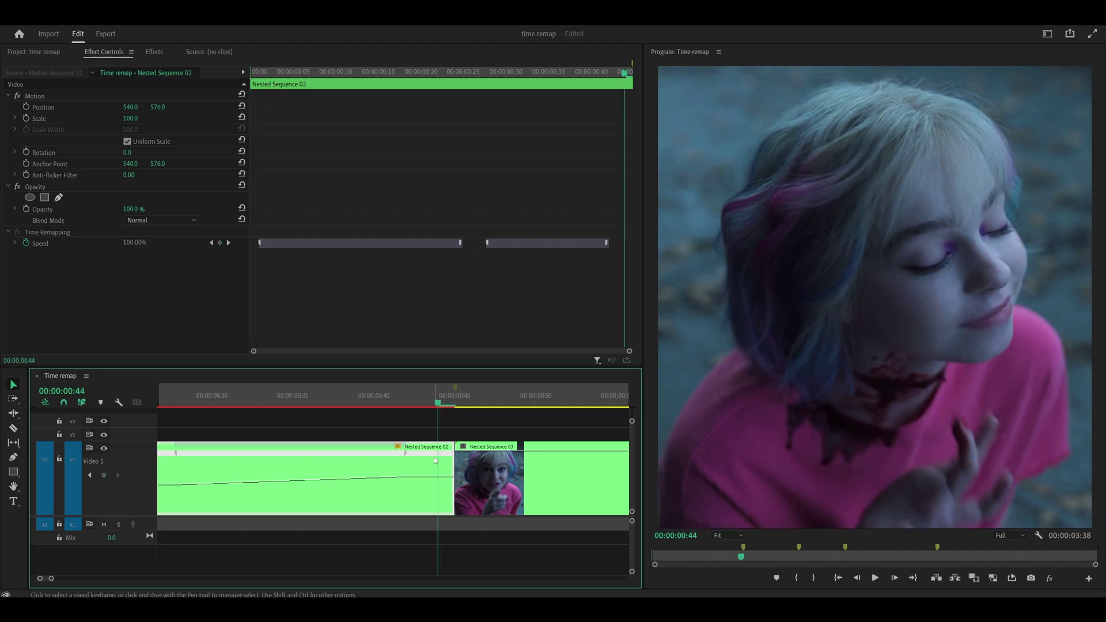
left_click(433, 458)
scroll(417, 447, "down", 3)
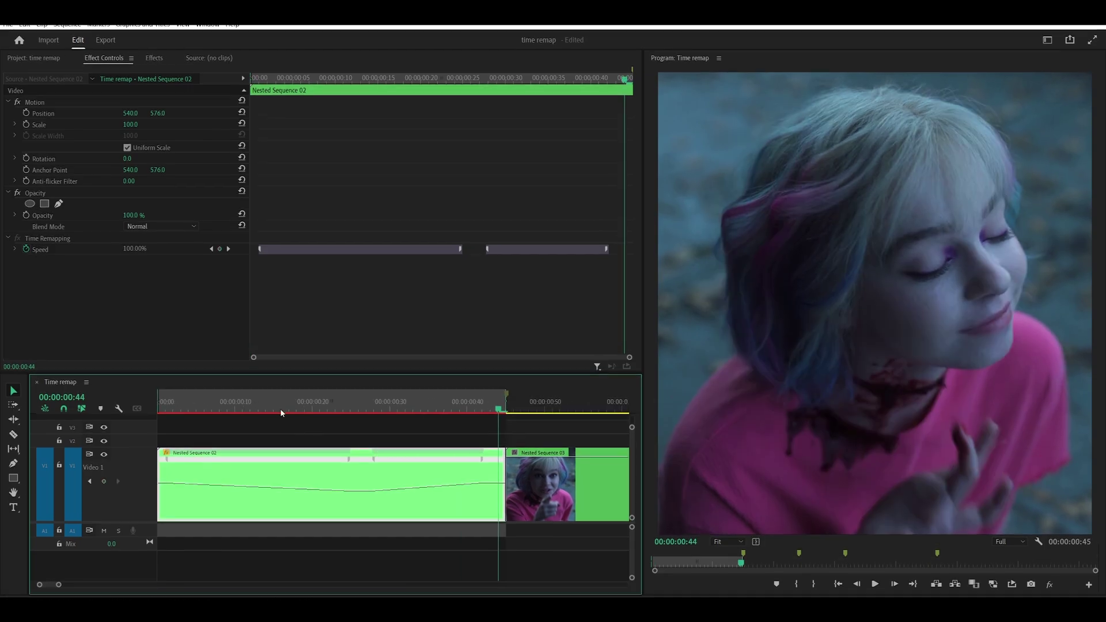
Use QuickTime with Apple ProRes 422 for the sequence's video previews and reset the preview size to 1080 by 1152.
left_click(67, 31)
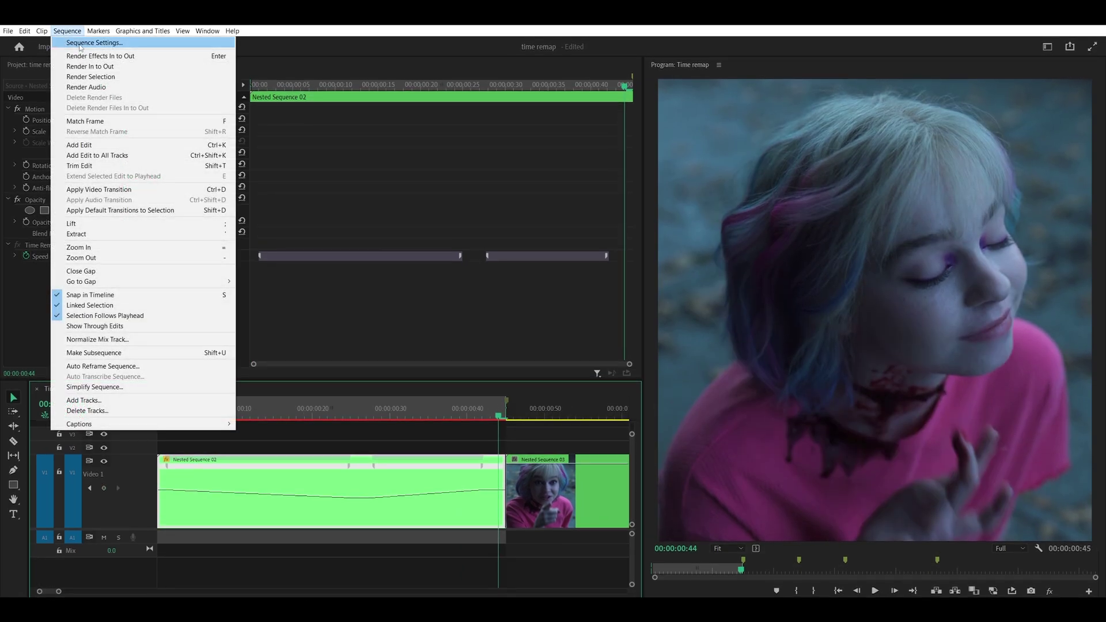
left_click(80, 45)
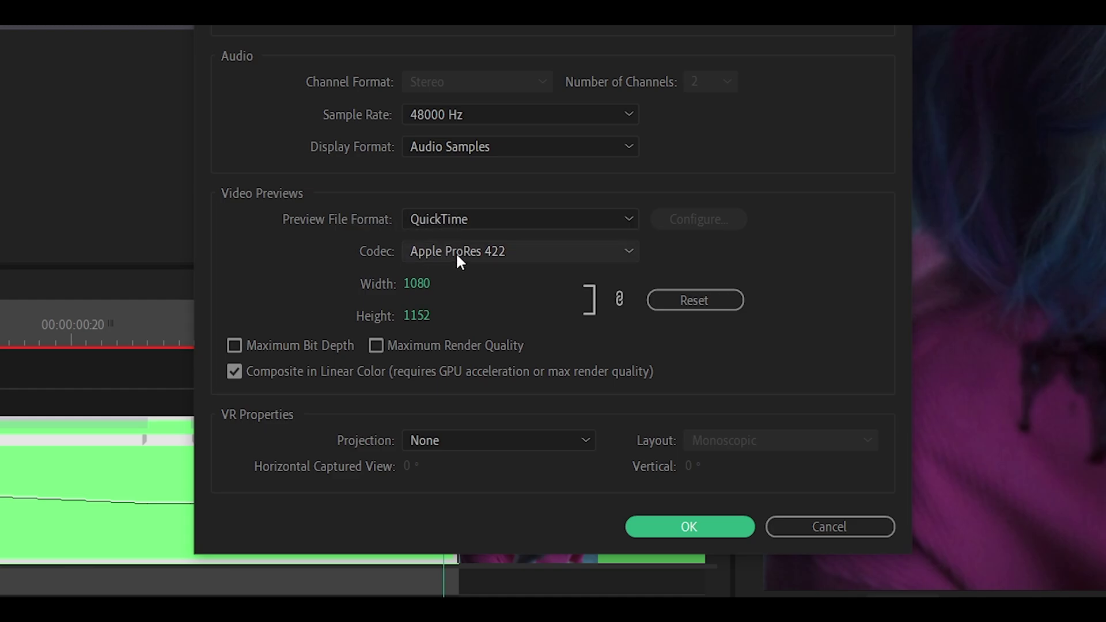
left_click(707, 300)
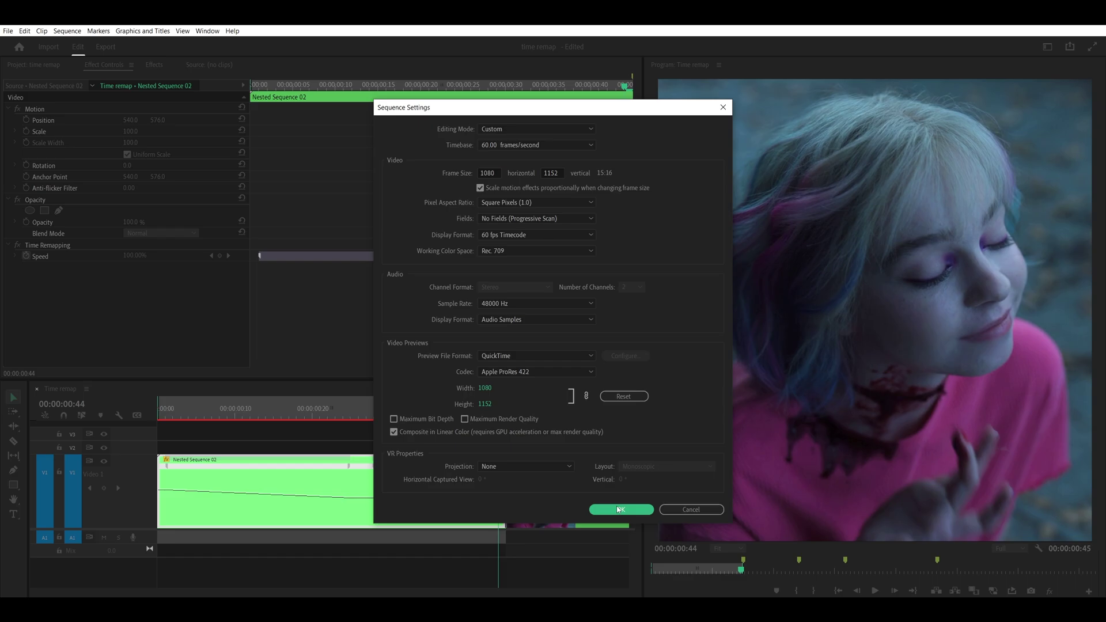
left_click(618, 509)
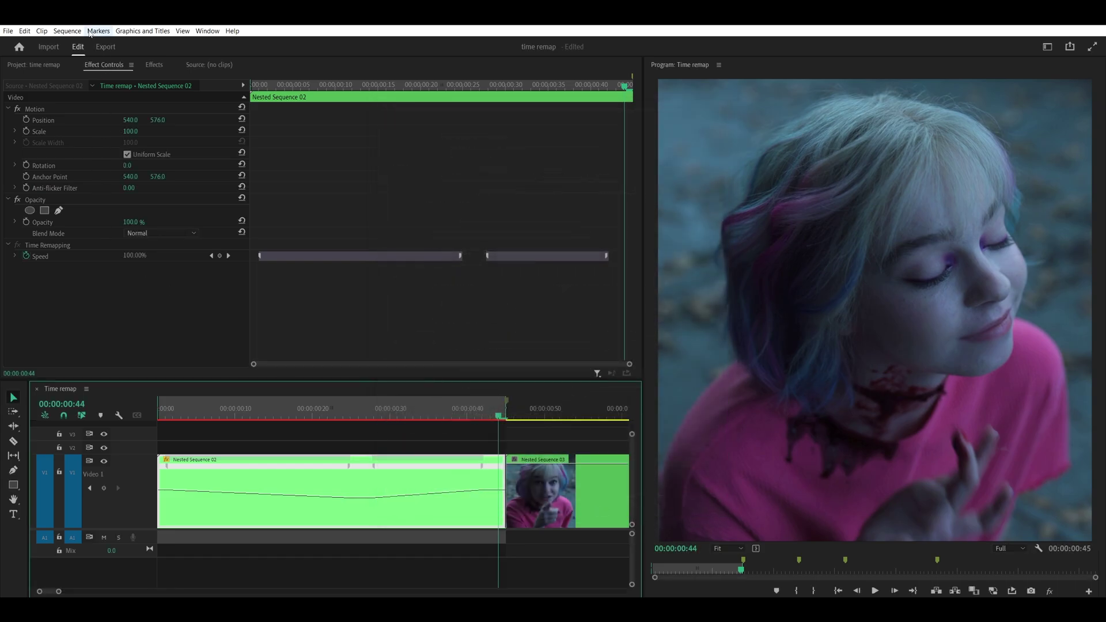
Return the playhead to 00:00:00:00 and render the marked in-to-out range of the sequence.
left_click(67, 31)
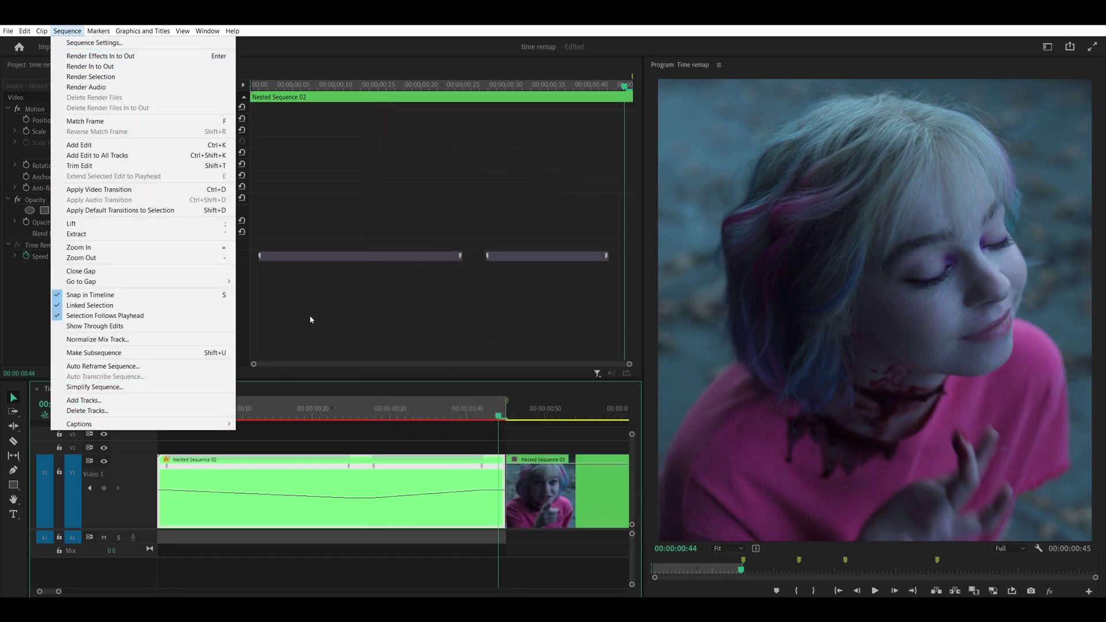
left_click_drag(340, 408, 156, 409)
left_click(68, 32)
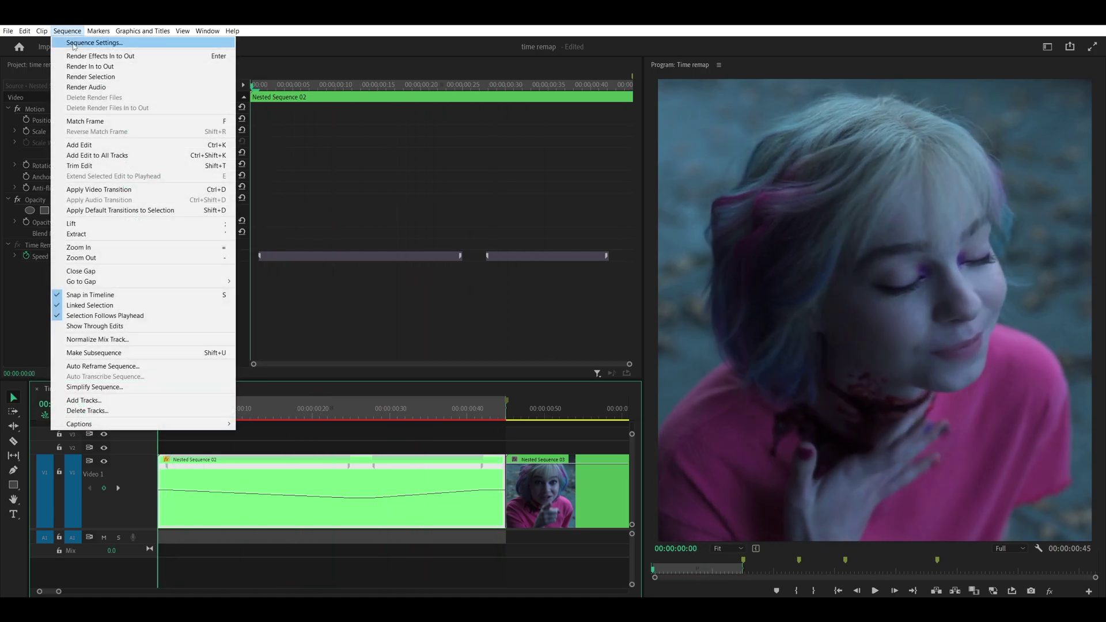
left_click(87, 67)
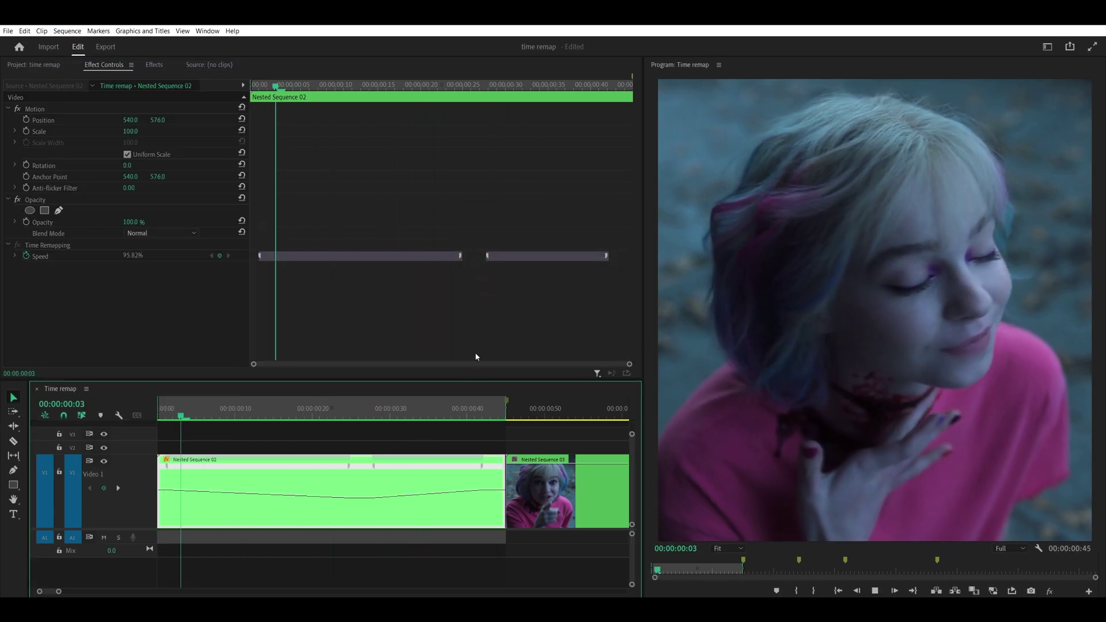
Turn on loop playback, play the rendered Nested Sequence 02 from the start, and save the project.
key("space")
left_click_drag(196, 416, 157, 414)
key("space")
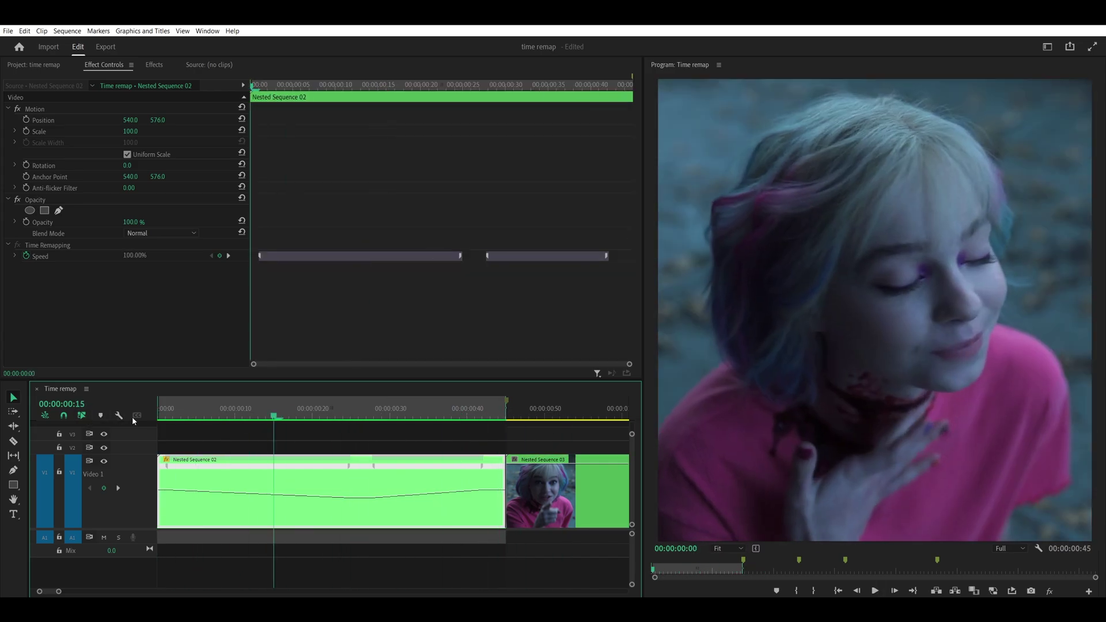
key("space")
left_click(1012, 587)
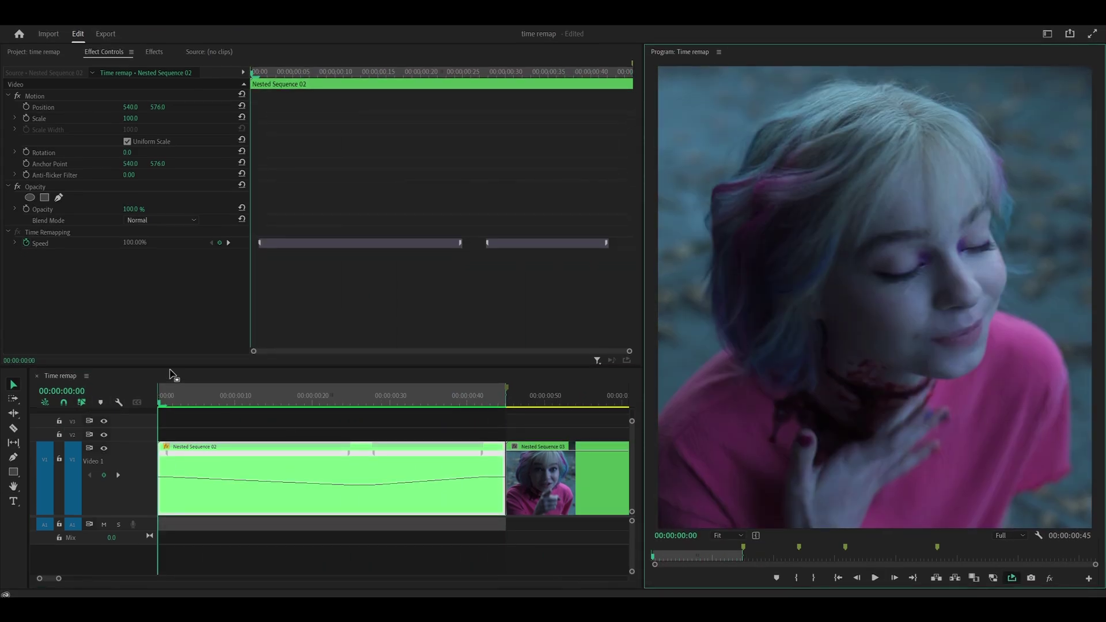
left_click(154, 409)
key("space")
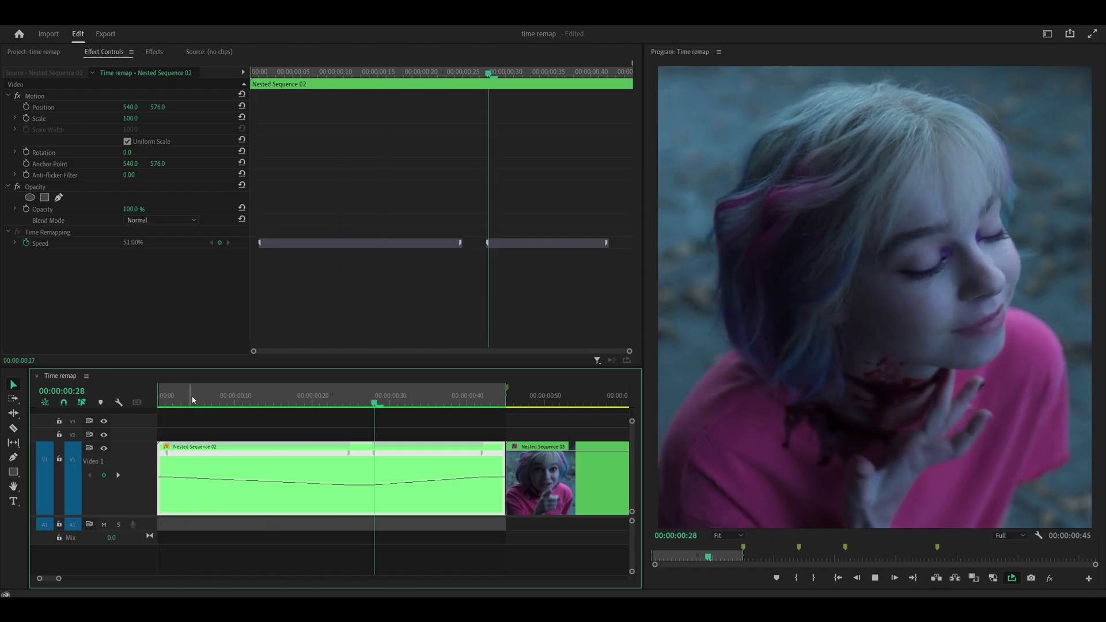
key("ctrl+s")
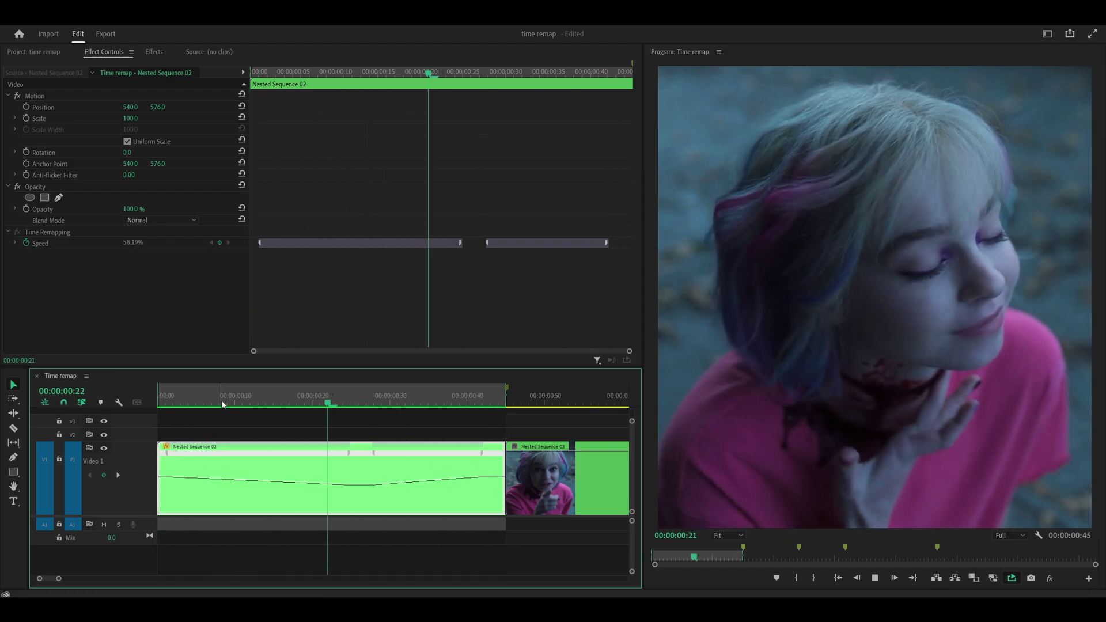
Lower the speed of Nested Sequence 02's middle section around 00:00:00:26 to 10%.
left_click_drag(183, 402, 343, 405)
scroll(422, 453, "up", 2)
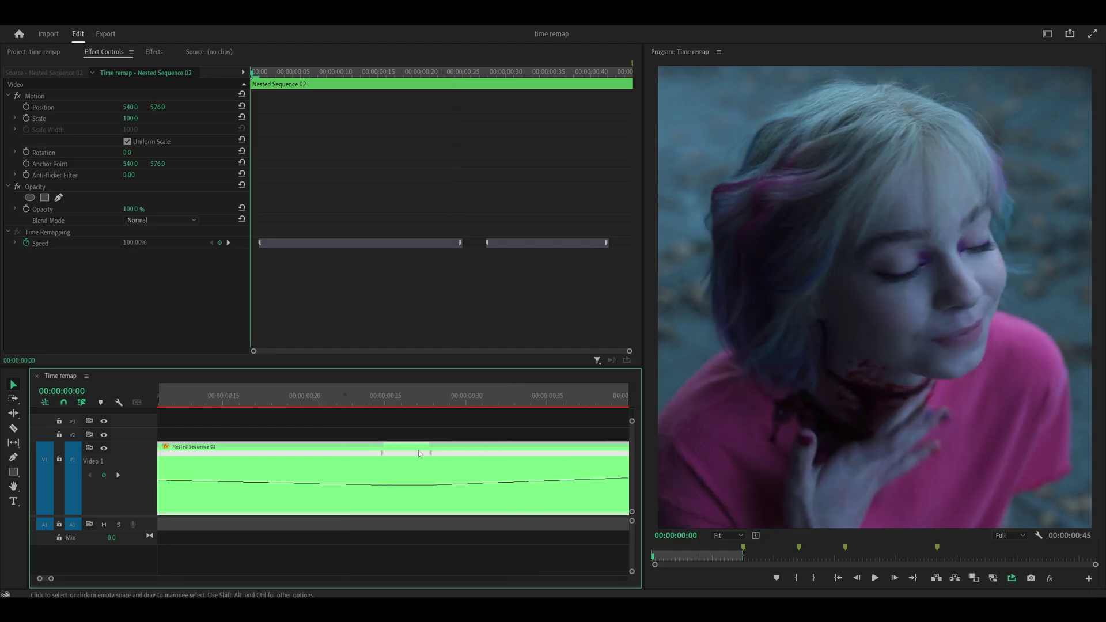
left_click(401, 407)
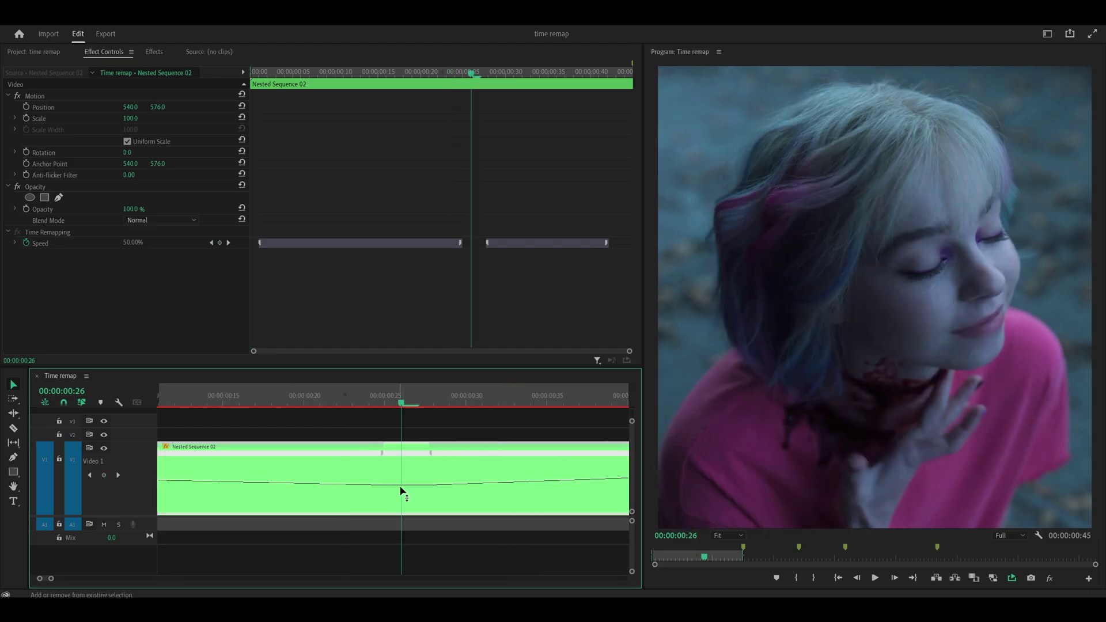
left_click_drag(405, 488, 406, 490)
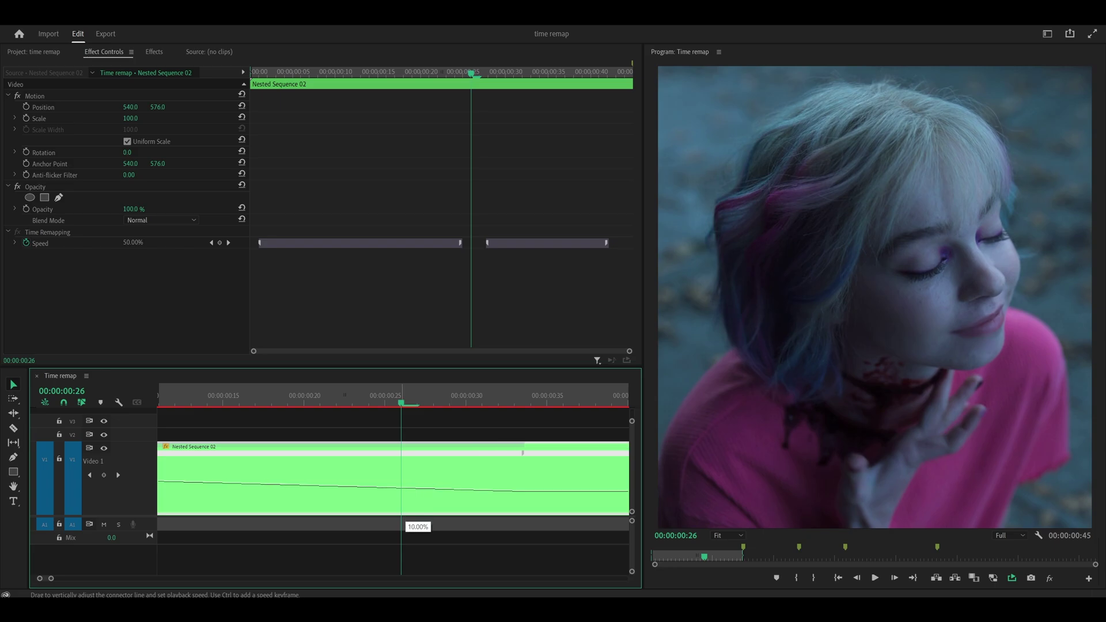
left_click_drag(405, 491, 406, 493)
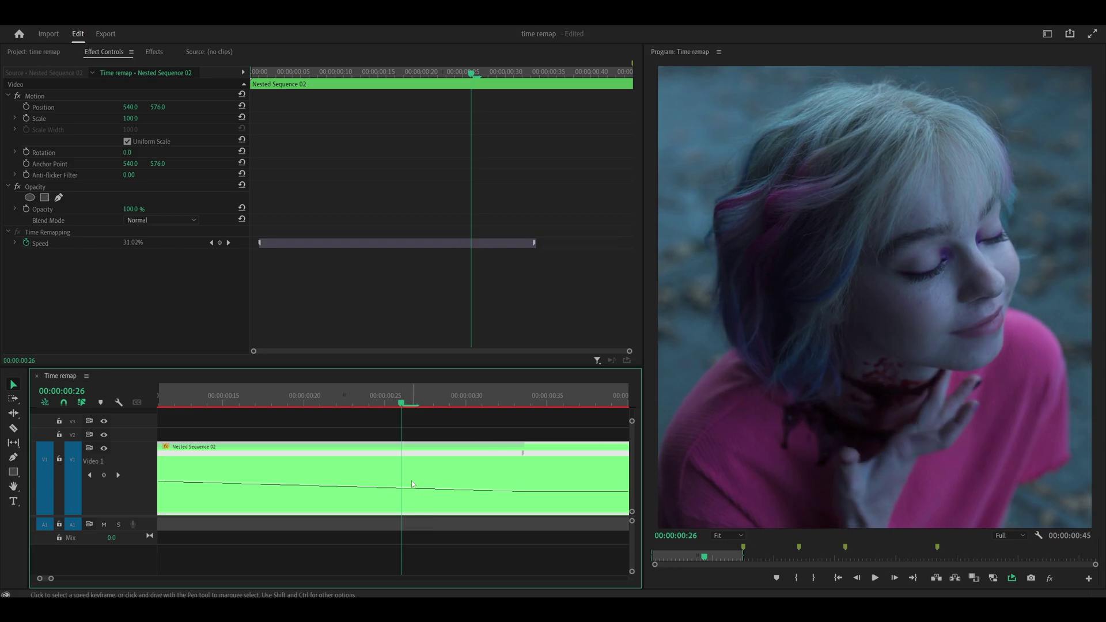
Move Nested Sequence 03 back to the second marker and extend the end of Nested Sequence 02 up to it.
scroll(411, 468, "down", 3)
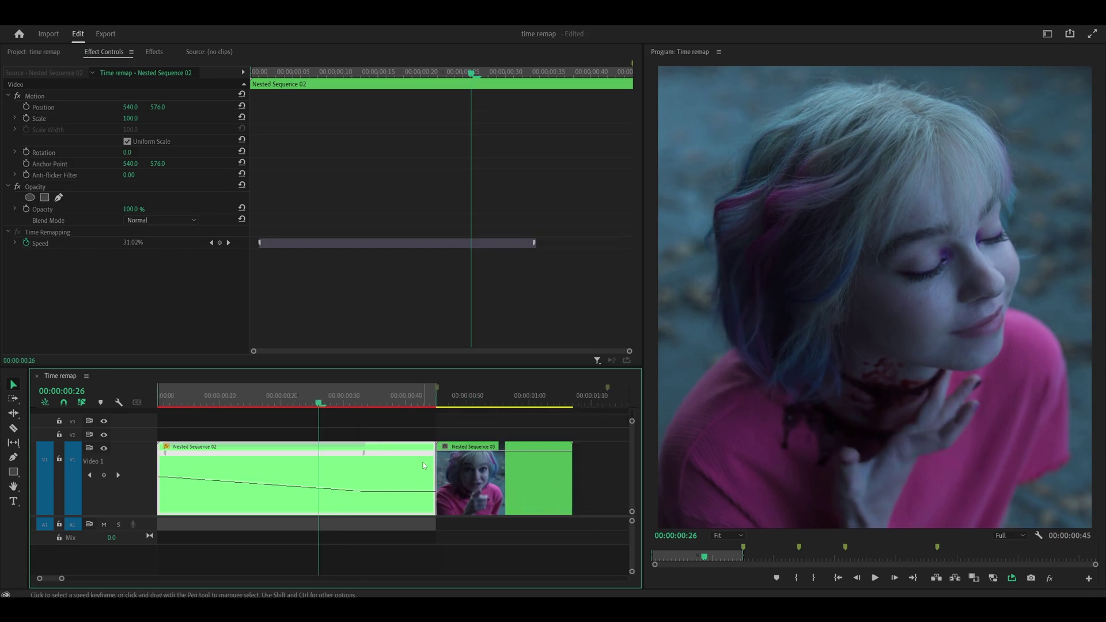
scroll(464, 487, "down", 2)
left_click_drag(348, 485, 441, 485)
left_click_drag(304, 485, 561, 488)
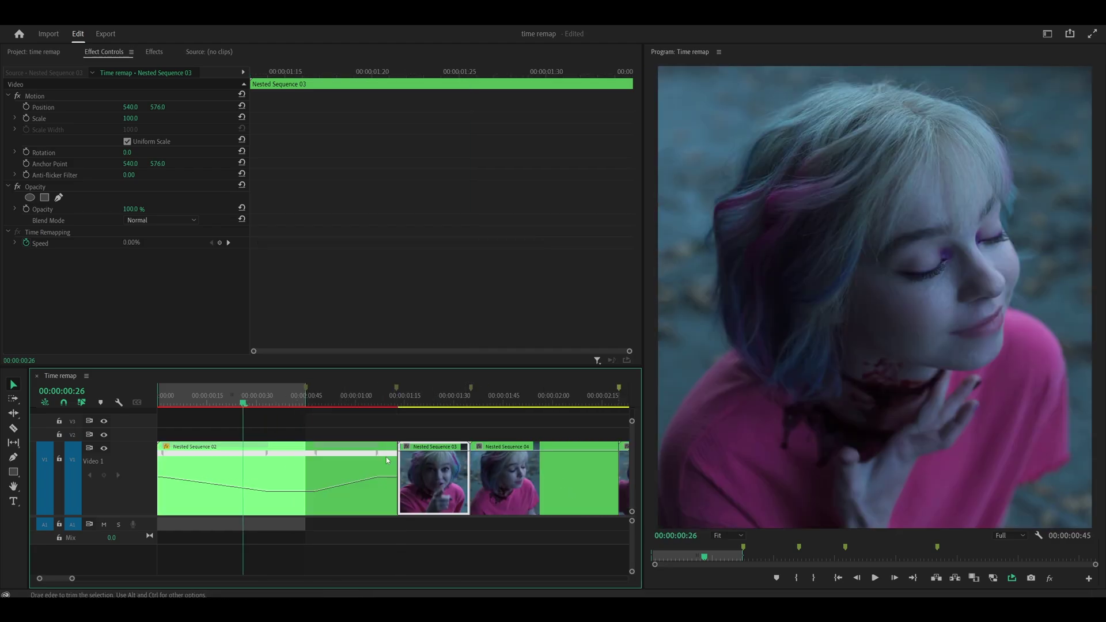
Slide the speed keyframes of Nested Sequence 02 closer together so the clip ends near the 00:00:00:45 marker.
scroll(249, 451, "up", 3)
left_click_drag(348, 459, 257, 459)
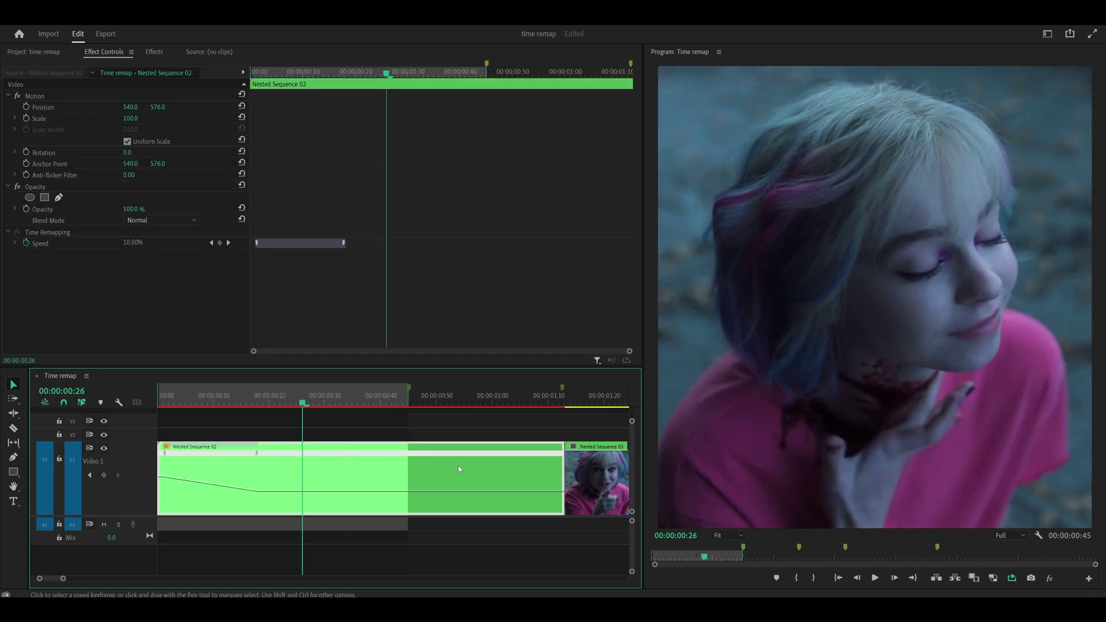
key("ctrl+z")
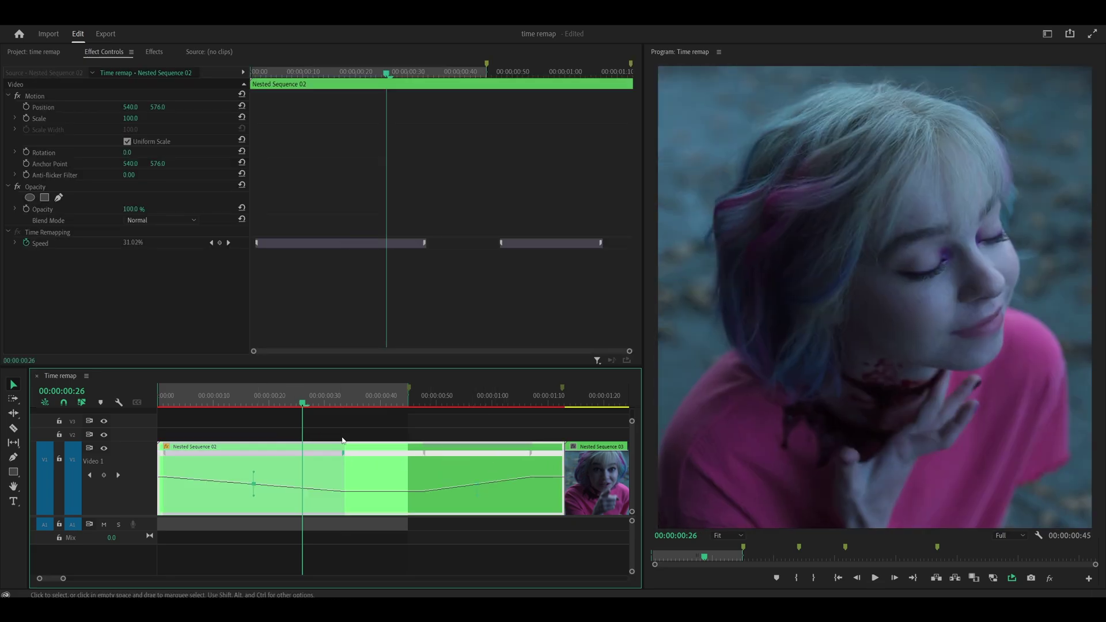
left_click_drag(457, 454, 319, 453)
left_click_drag(493, 452, 274, 453)
left_click_drag(360, 452, 321, 452)
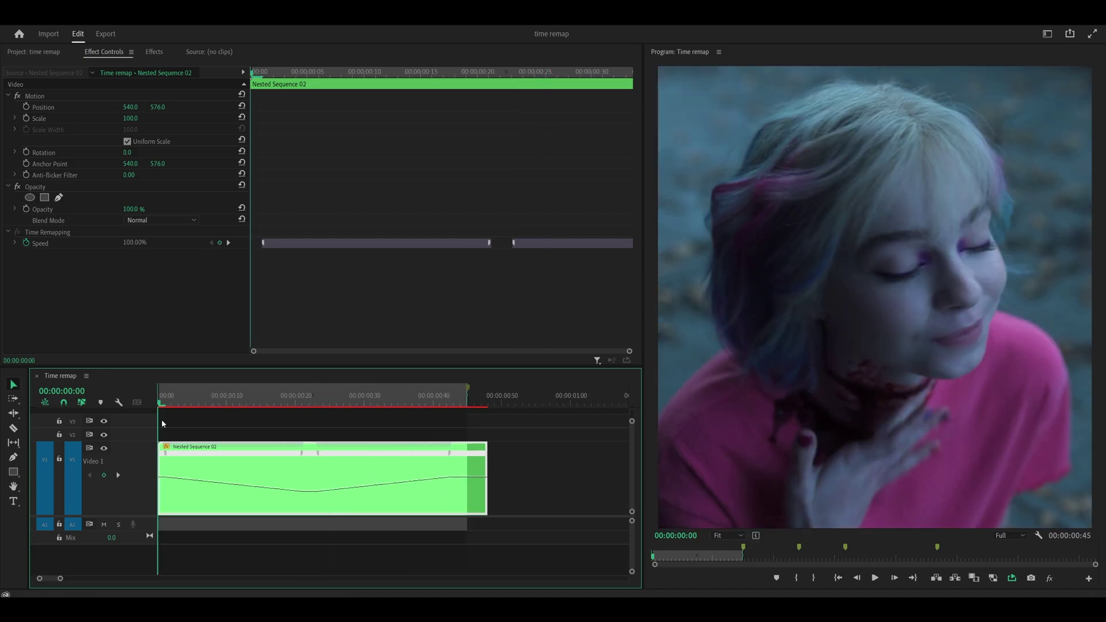
Scrub through the reshaped ramp of Nested Sequence 02 and clear the sequence's in and out points.
left_click_drag(161, 420, 325, 444)
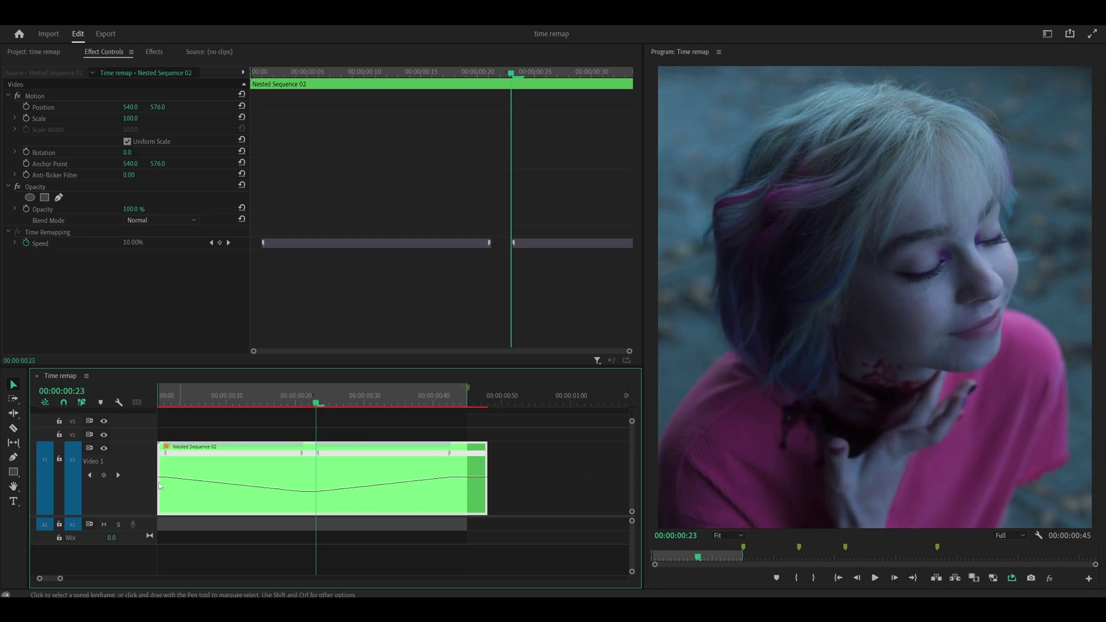
scroll(484, 473, "up", 3)
scroll(479, 470, "down", 3)
scroll(500, 474, "up", 2)
scroll(496, 471, "down", 2)
right_click(242, 399)
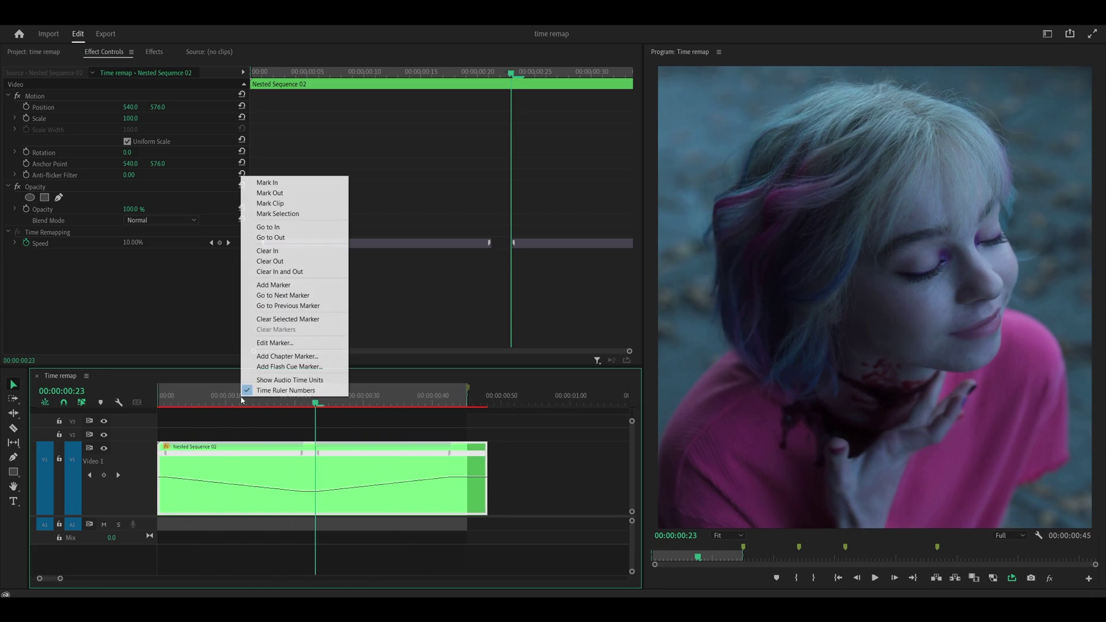
left_click(266, 271)
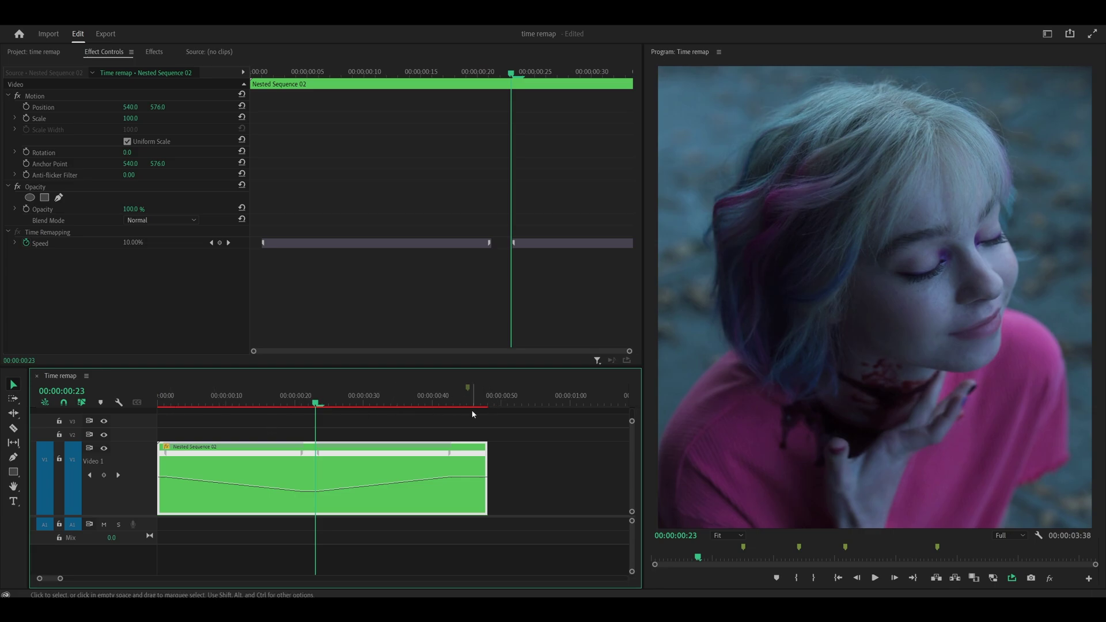
Raise the speed of Nested Sequence 02's closing section, after its last keyframe, to 200%.
scroll(524, 432, "up", 4)
left_click(382, 406)
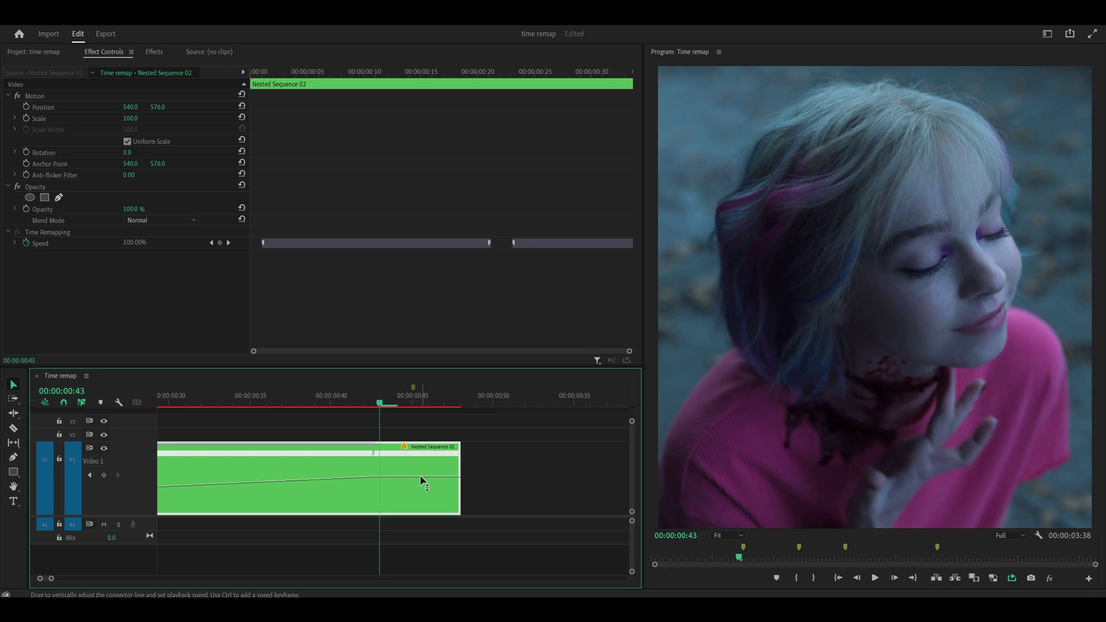
mouse_move(418, 481)
left_mouse_down()
mouse_move(418, 460)
mouse_move(508, 466)
left_mouse_up()
scroll(379, 468, "down", 2)
scroll(392, 468, "up", 2)
Raise the speed of Nested Sequence 02's opening section, before its first keyframe, to 200%.
left_click_drag(204, 398, 158, 399)
scroll(172, 442, "up", 2)
scroll(174, 444, "up", 3)
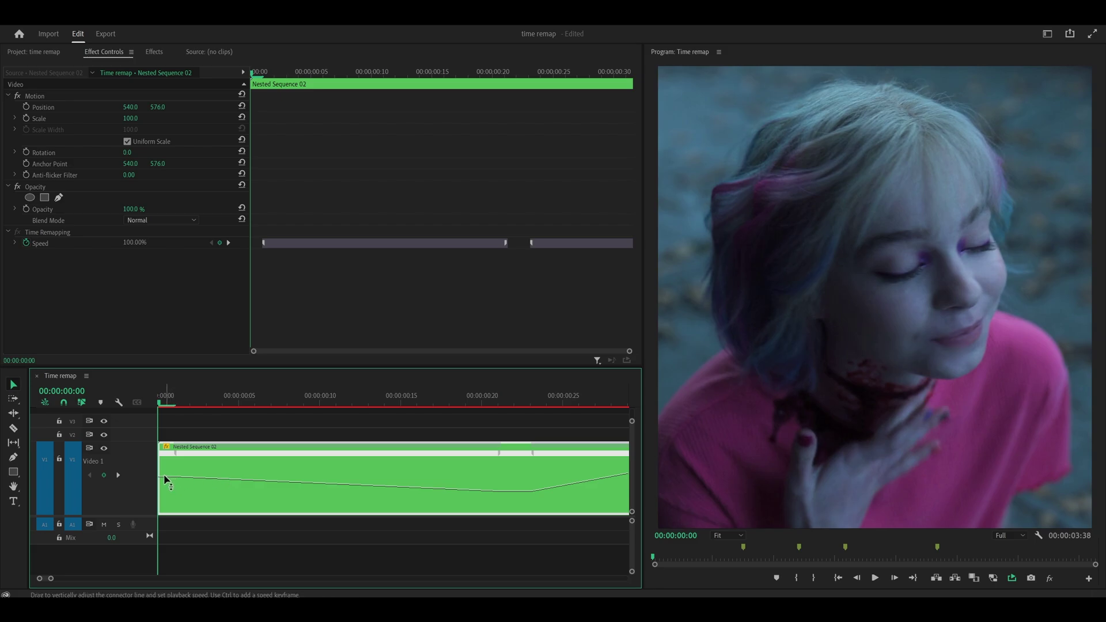
left_click_drag(164, 477, 163, 460)
key("minus")
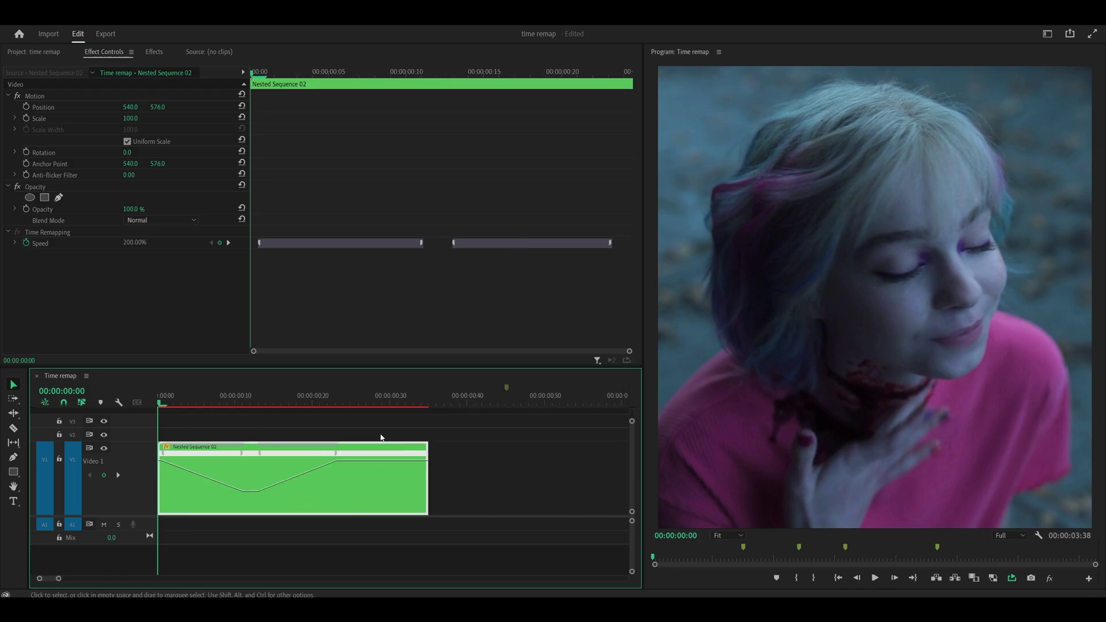
Slide the speed keyframes of Nested Sequence 02 to lengthen both ramps of the 10% slow section.
left_click_drag(243, 453, 238, 453)
mouse_move(384, 452)
left_mouse_down()
mouse_move(454, 453)
mouse_move(387, 453)
left_mouse_up()
left_click_drag(242, 453, 249, 453)
left_click_drag(363, 450, 461, 451)
left_click_drag(245, 451, 250, 451)
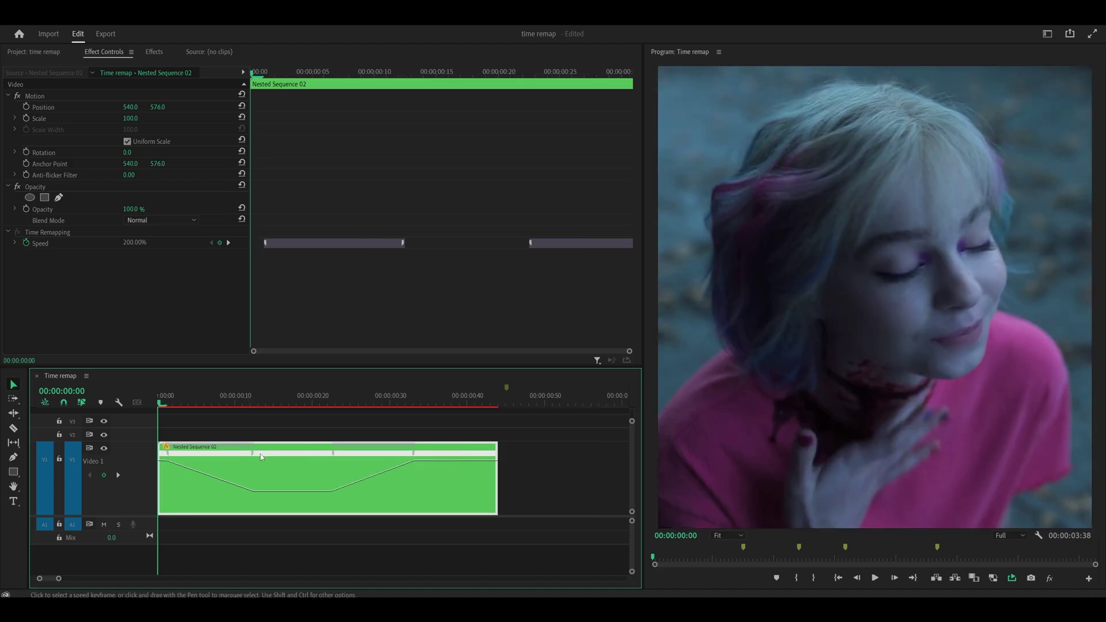
left_click_drag(368, 452, 567, 460)
left_click_drag(253, 453, 358, 455)
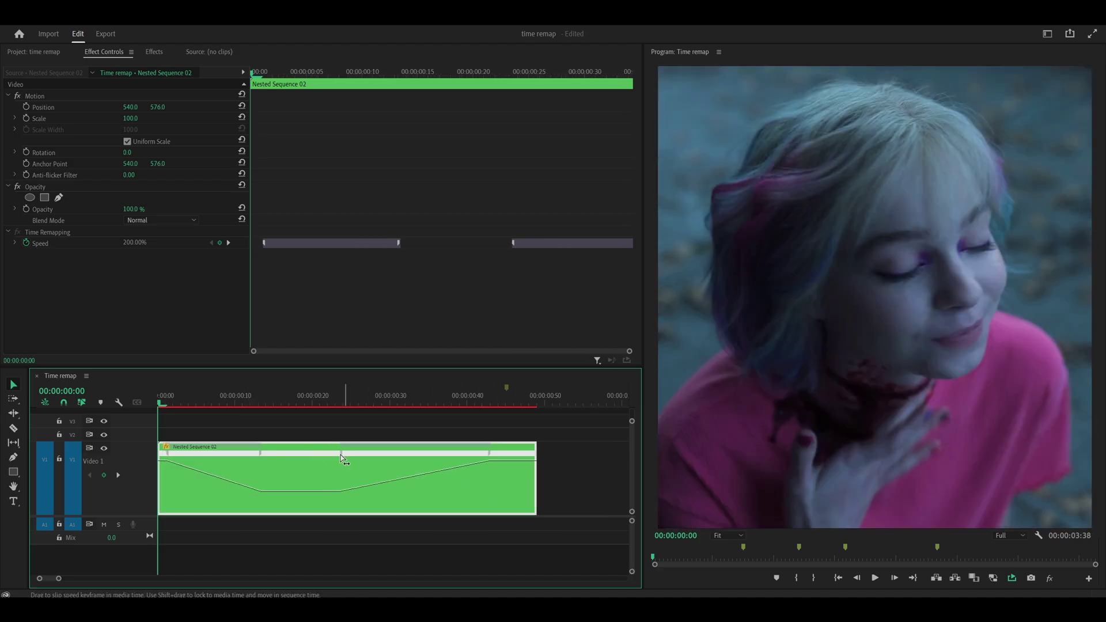
Refine both ramps of Nested Sequence 02 so the clip ends at the 00:00:00:45 marker, and save the project.
left_click_drag(237, 454, 301, 458)
key("ctrl+z")
key("minus")
key("equal")
key("equal")
left_click_drag(379, 457, 552, 458)
left_click_drag(273, 454, 329, 458)
key("minus")
key("ctrl+s")
Mark the refitted Nested Sequence 02 as the in-to-out range, from 00:00:00:00 to 00:00:00:44.
key("space")
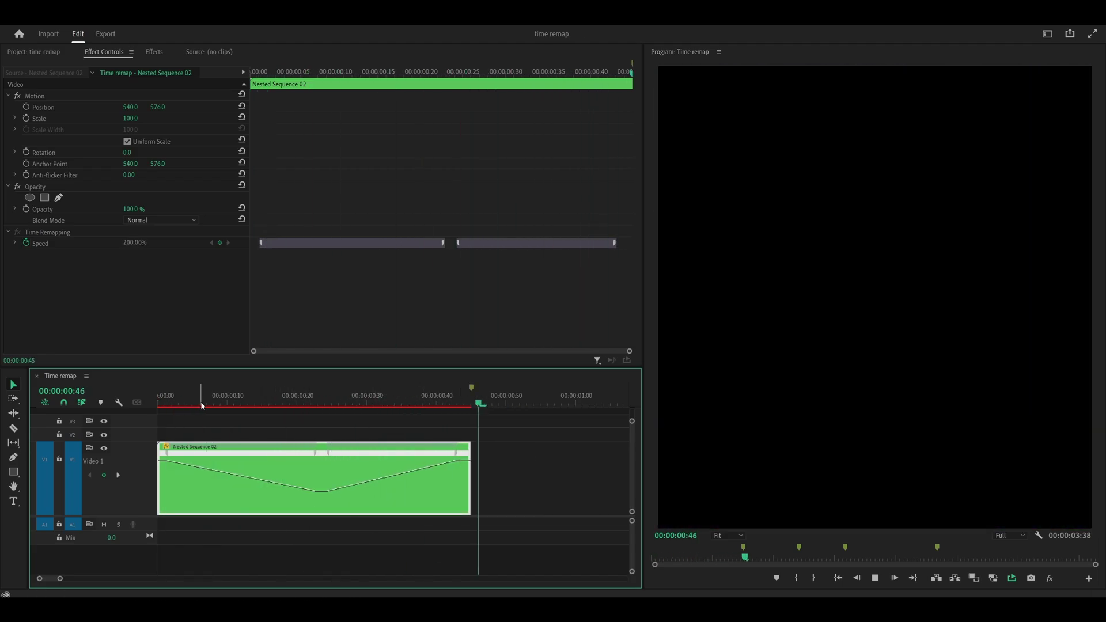
key("Home")
key("i")
scroll(467, 418, "up", 2)
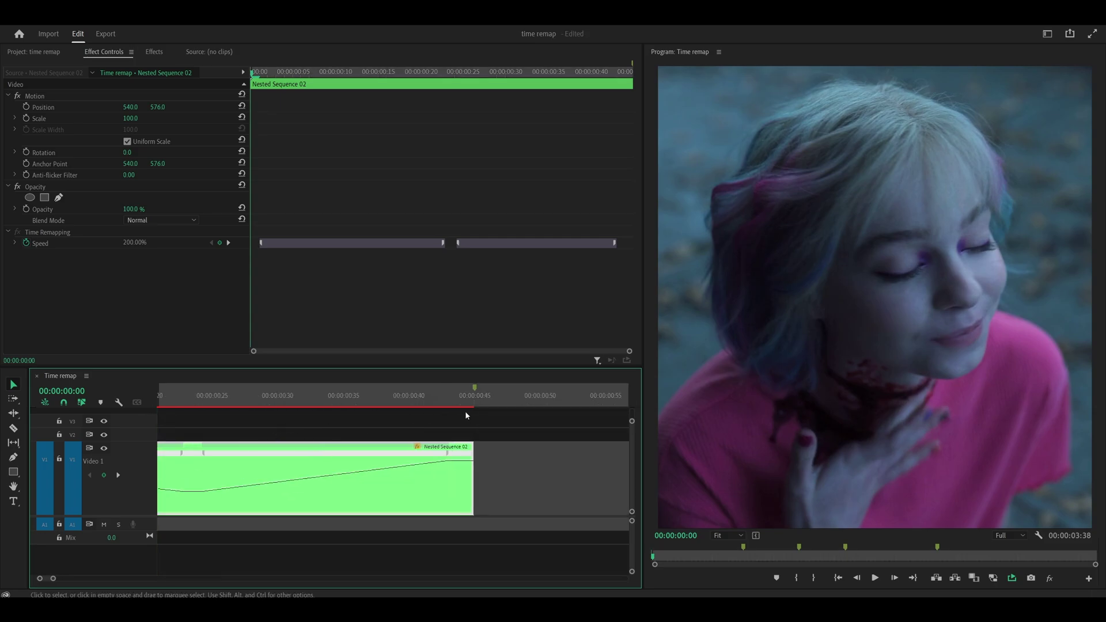
left_click(472, 402)
left_click(465, 405)
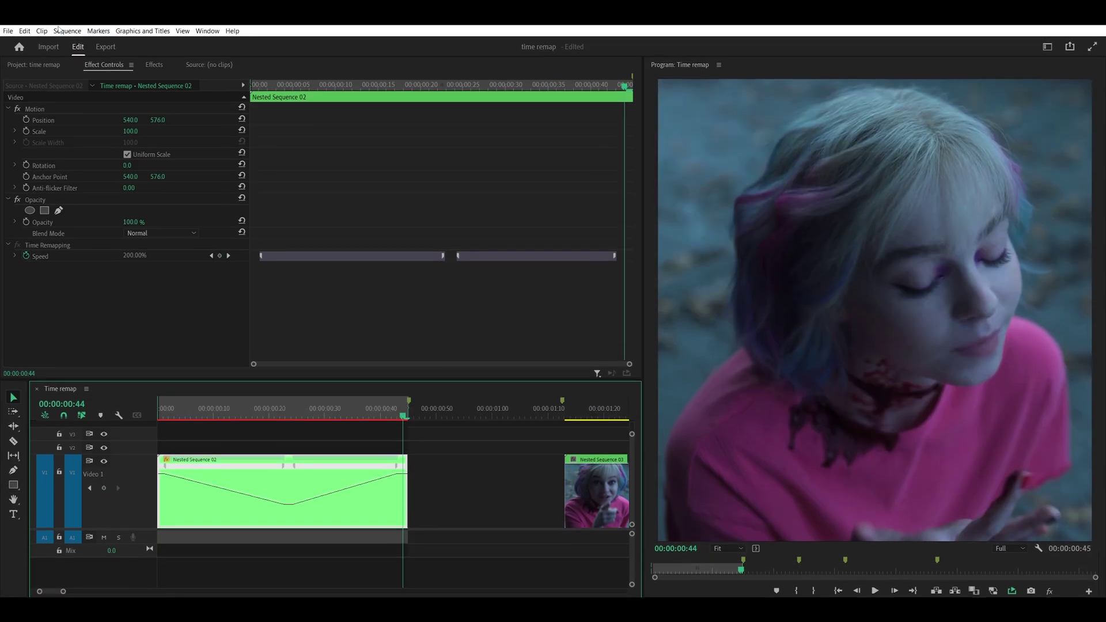
Render the in-to-out range and play back the rendered speed ramp.
left_click(59, 30)
left_click(75, 76)
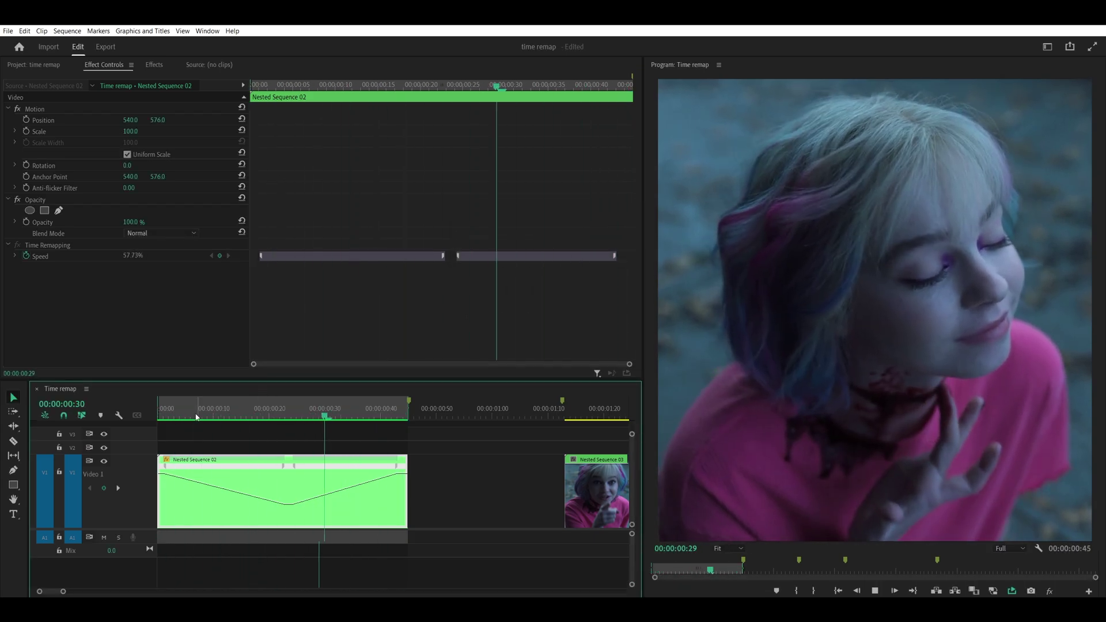
key("space")
Return the playhead to 00:00:00:00 and clear the in and out points around the rendered clip.
key("minus")
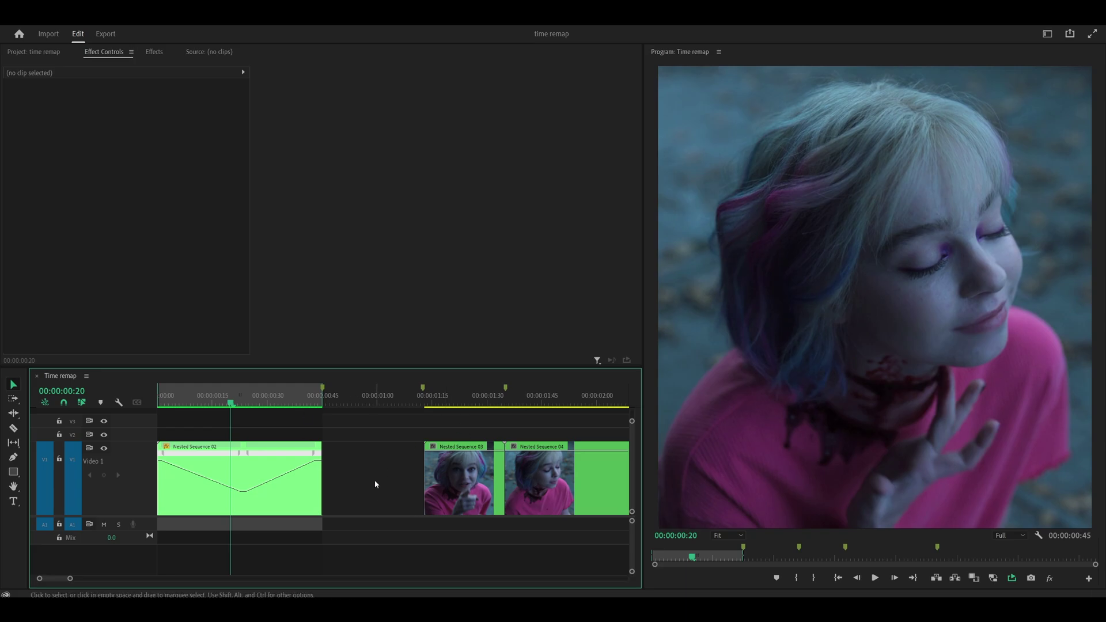
key("minus")
key("minus")
left_click(259, 462)
left_click_drag(206, 402, 157, 402)
key("equal")
key("equal")
right_click(385, 397)
left_click(423, 274)
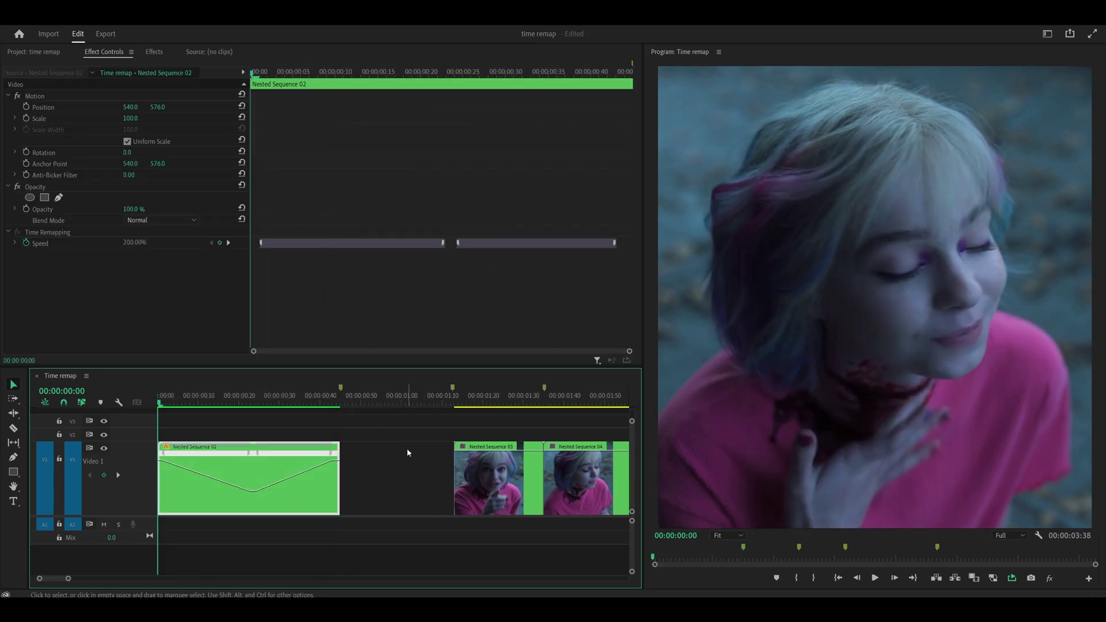
Move Nested Sequence 03 against the end of Nested Sequence 02 at the 00:00:00:45 marker.
left_click(407, 449)
left_click_drag(479, 461, 367, 429)
key("Down")
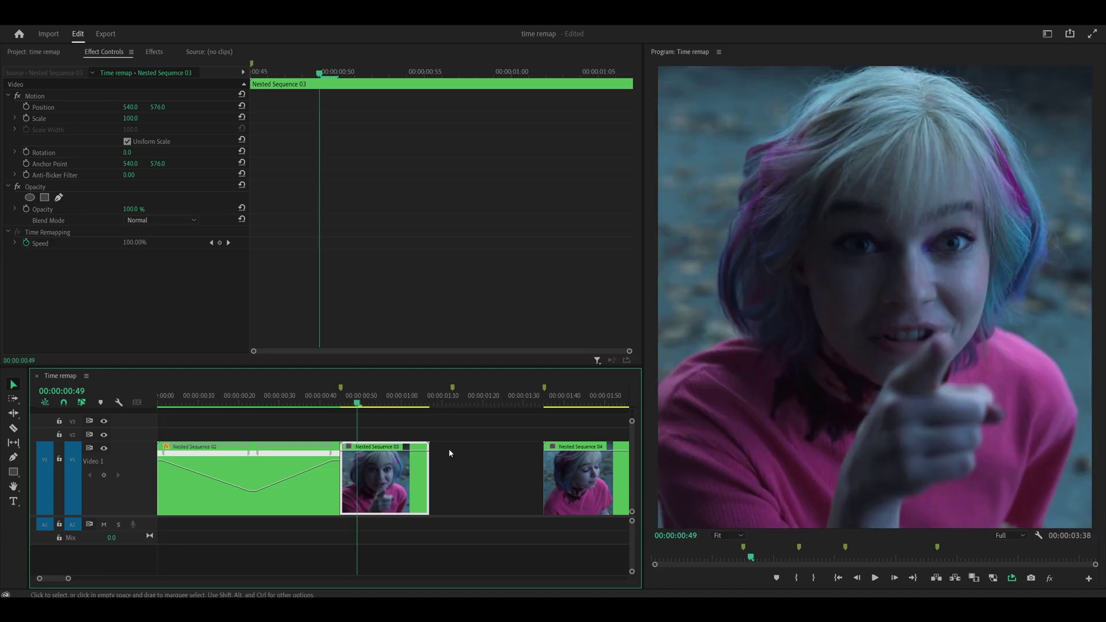
Show the time remapping speed line on Nested Sequence 03 and add a speed keyframe at 00:00:00:46.
key("equal")
left_click(247, 448)
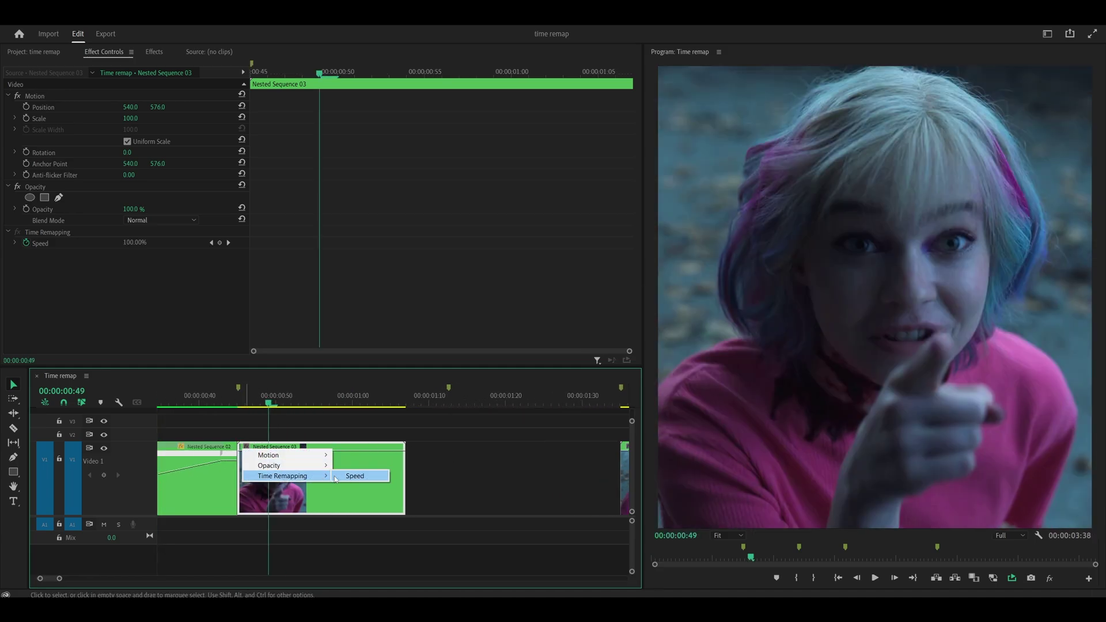
left_click(352, 478)
key("equal")
left_click(217, 405)
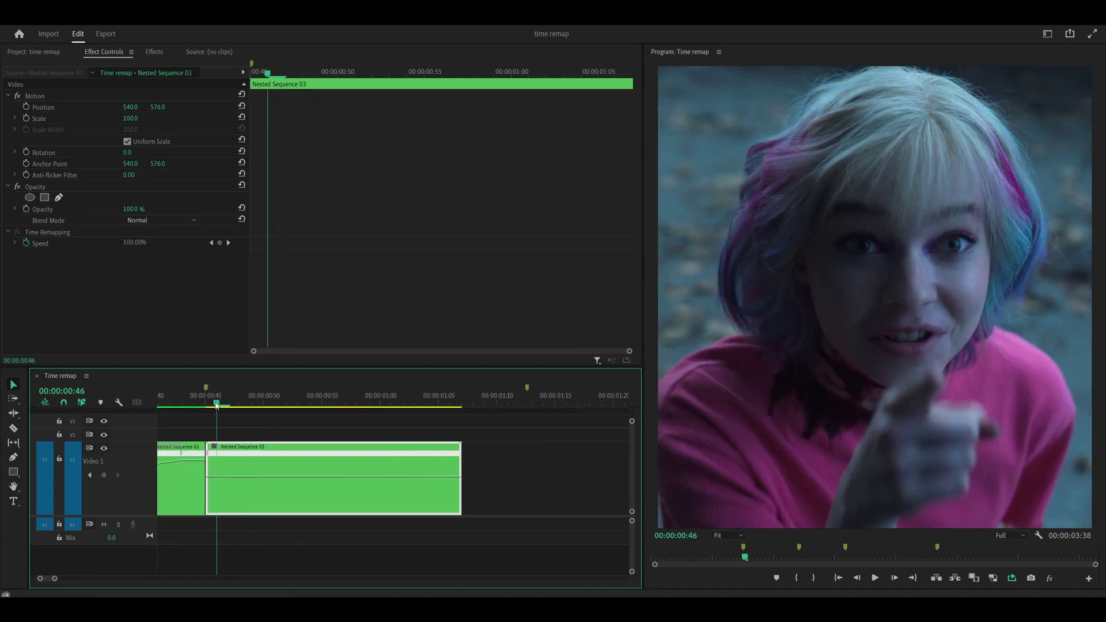
left_click(219, 480, "ctrl")
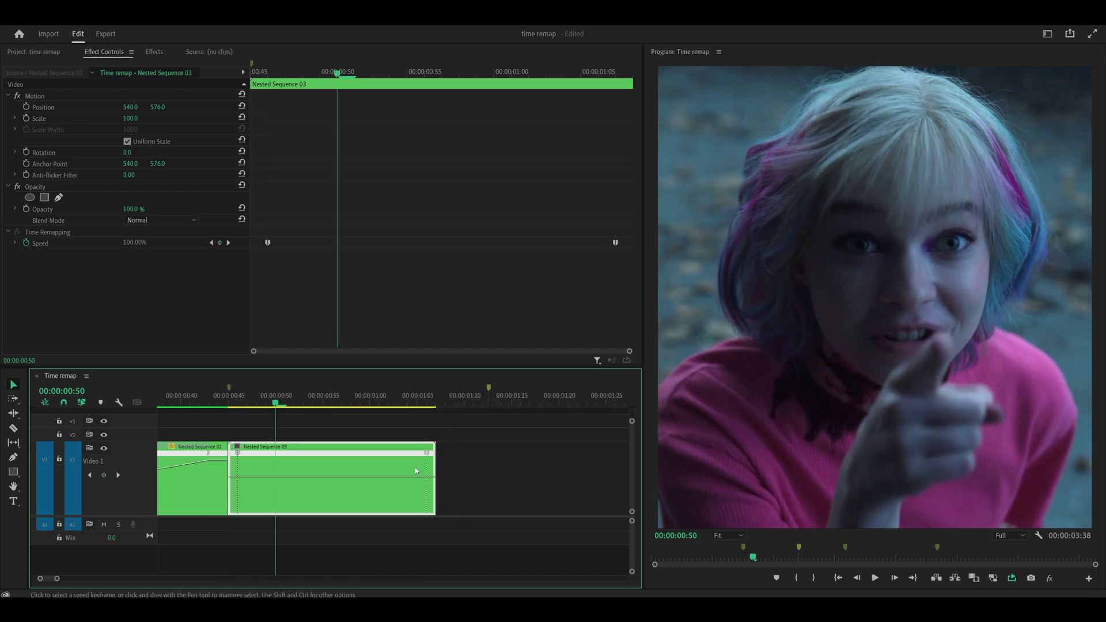
Undo the closing speed keyframe of Nested Sequence 03 and add a new one at 00:00:01:05.
key("minus")
key("equal")
key("equal")
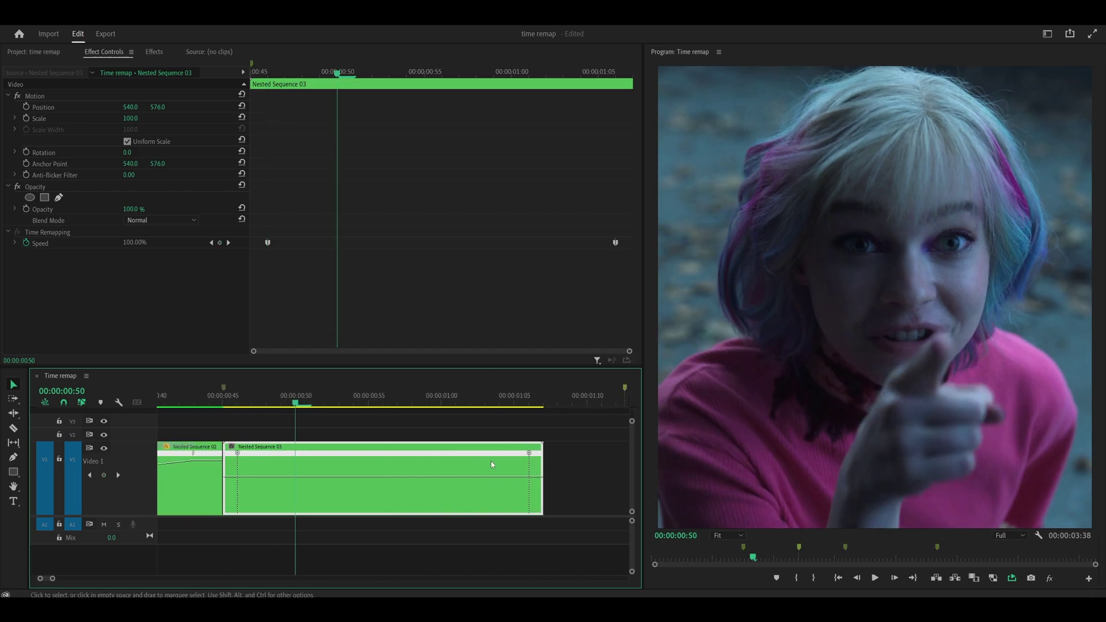
key("ctrl+z")
left_click(531, 403)
scroll(543, 481, "up", 1)
left_click(526, 478, "ctrl")
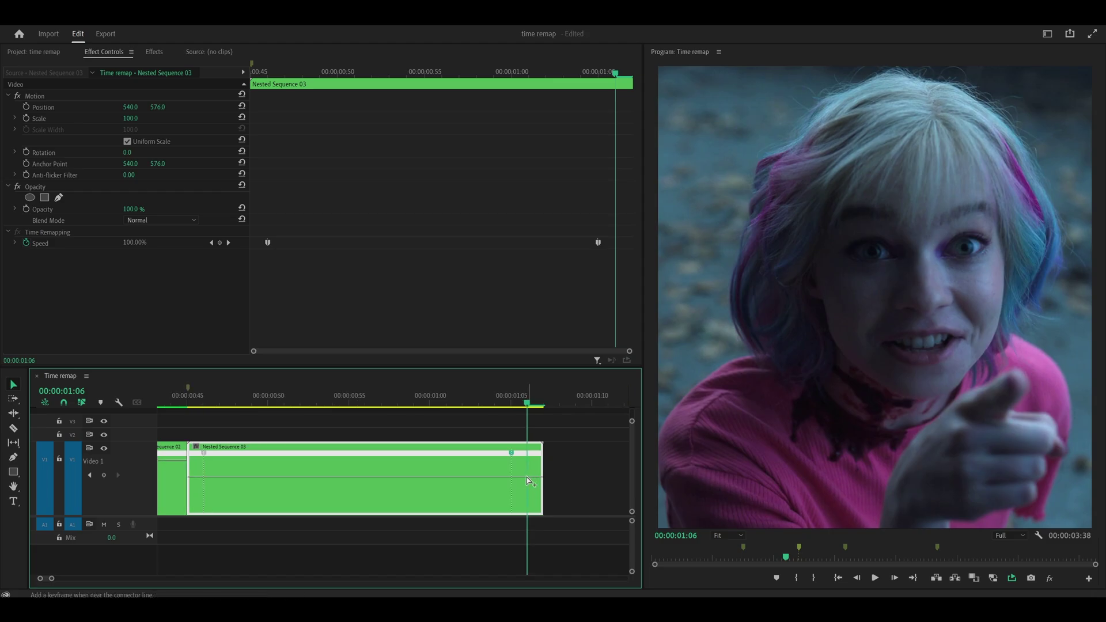
Split the opening and closing speed keyframes of Nested Sequence 03 inward into two ramps.
scroll(442, 465, "down", 2)
left_click_drag(339, 453, 388, 459)
left_click_drag(536, 454, 480, 459)
scroll(464, 449, "up", 1)
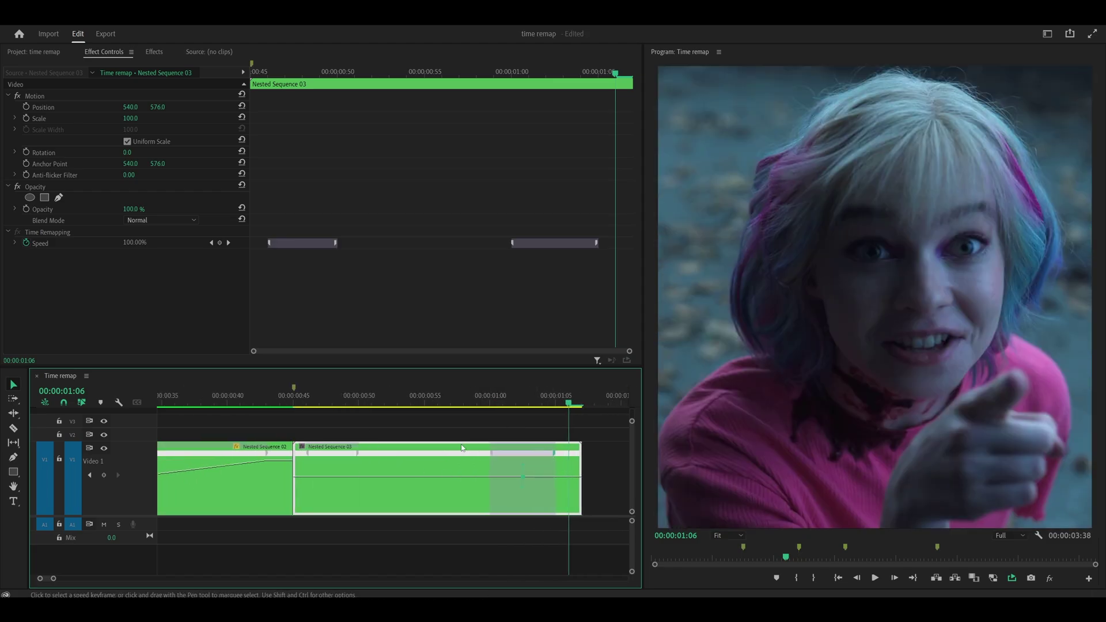
Lower the speed of Nested Sequence 03's middle section between the two ramps.
left_click(419, 405)
scroll(386, 432, "down", 1)
left_click_drag(343, 480, 343, 489)
Pull the closing ramp of Nested Sequence 03 earlier to shorten its slow section, and save the project.
scroll(364, 468, "down", 2)
scroll(365, 468, "down", 2)
scroll(364, 468, "down", 1)
left_click_drag(570, 450, 382, 458)
scroll(297, 441, "up", 2)
key("ctrl+s")
Lengthen both speed ramps of Nested Sequence 03 so they nearly meet at the slow section.
left_click(312, 454)
left_click_drag(313, 455, 335, 460)
left_click_drag(408, 452, 426, 455)
left_click_drag(333, 454, 358, 455)
left_click_drag(453, 453, 461, 453)
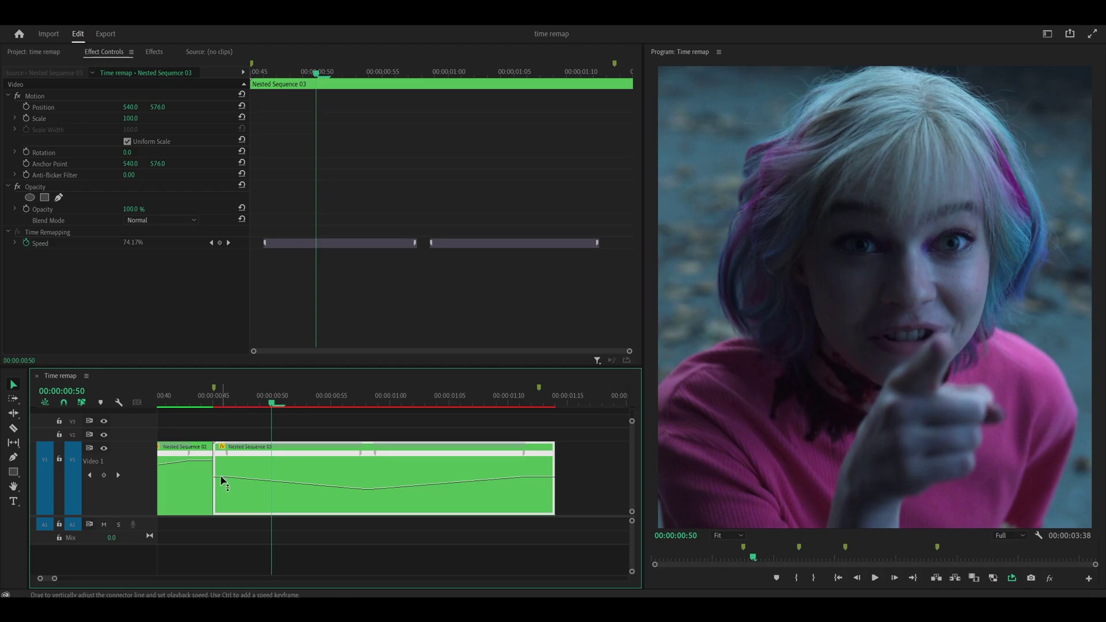
Raise the opening and closing speeds of Nested Sequence 03 above 100% and adjust the closing ramp's keyframes.
left_click_drag(223, 476, 236, 461)
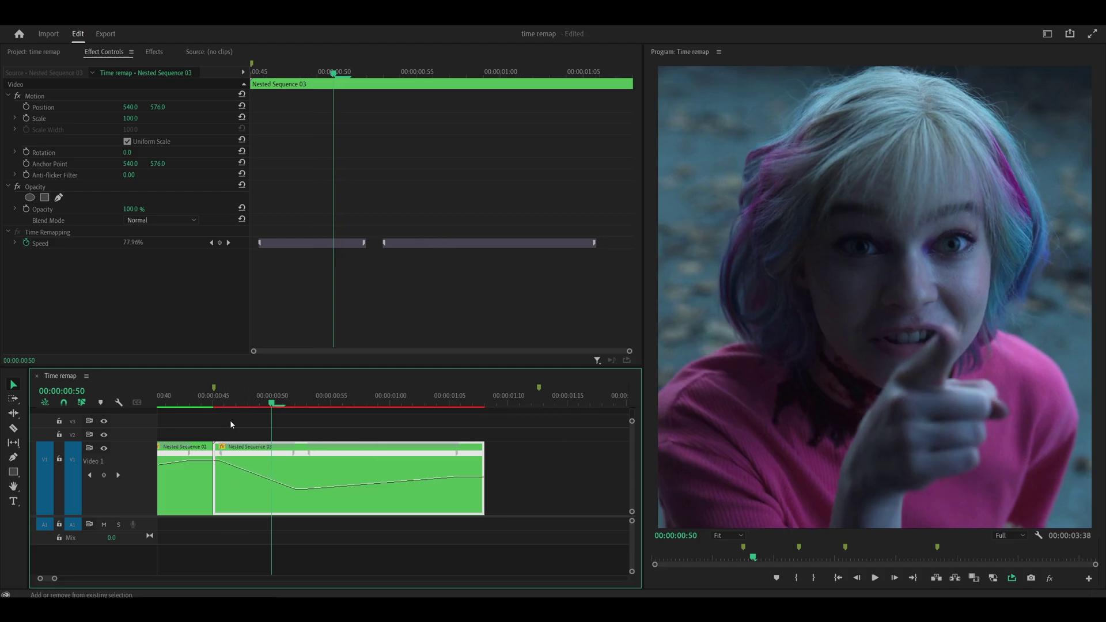
left_click_drag(476, 480, 476, 461)
left_click_drag(398, 466, 518, 461)
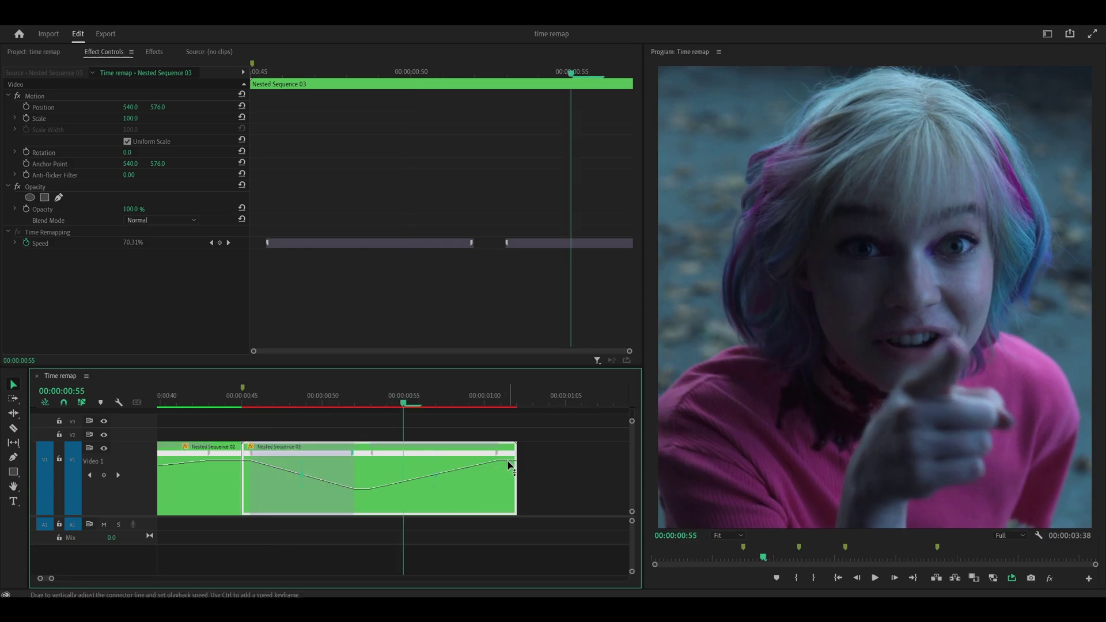
left_click(512, 466)
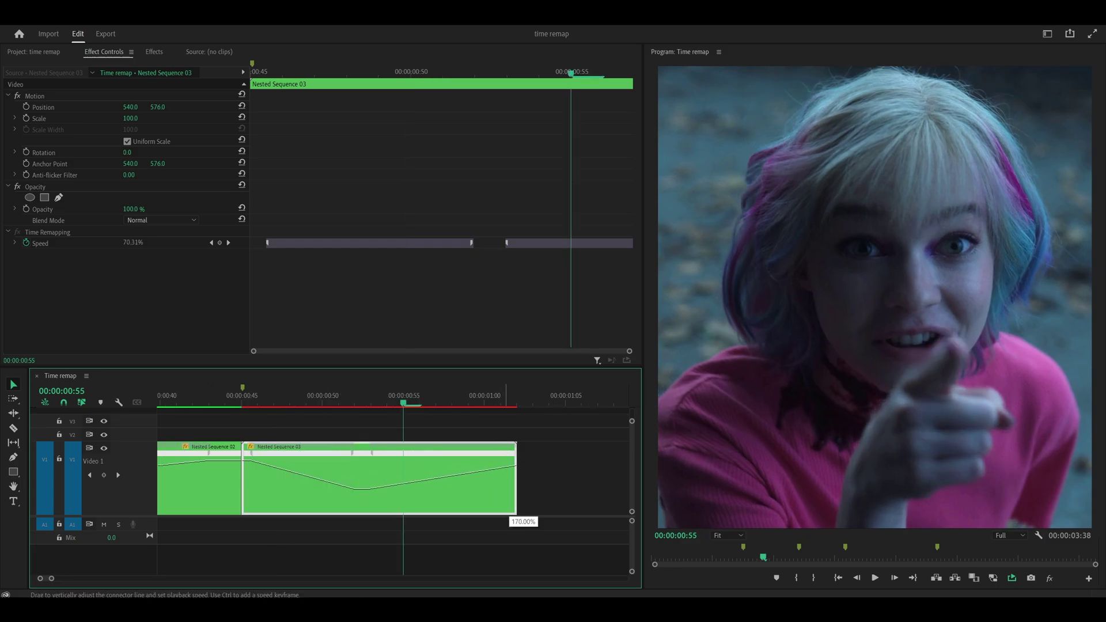
left_click_drag(504, 506, 505, 507)
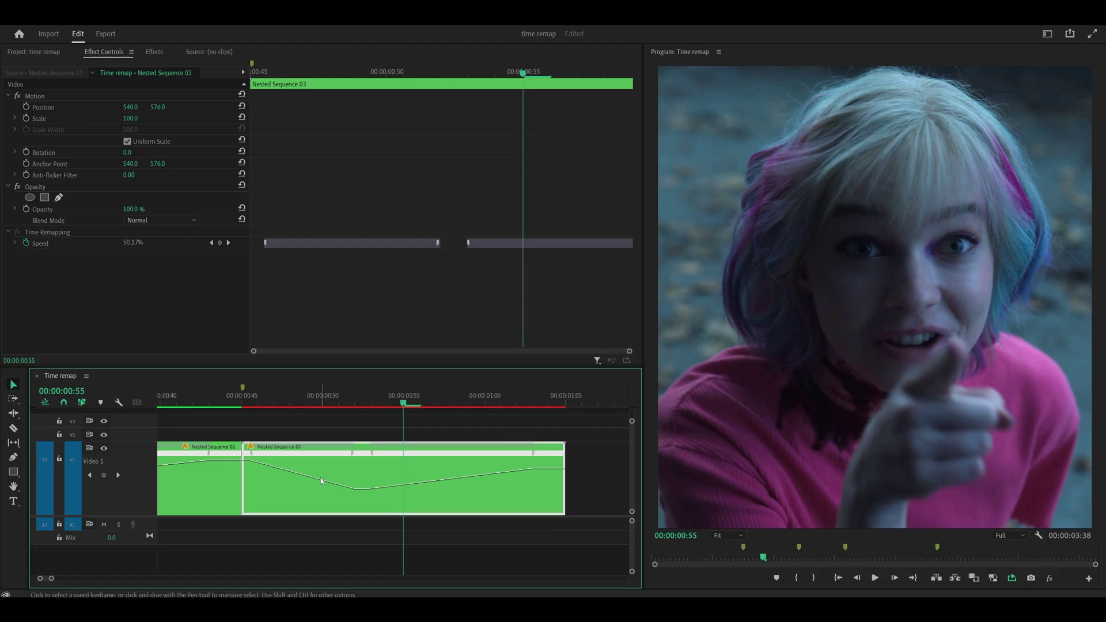
Lower Nested Sequence 03's opening speed to 150% and lengthen its closing ramp slightly, undoing a 15% trial of the slow section.
left_click_drag(247, 463, 249, 487)
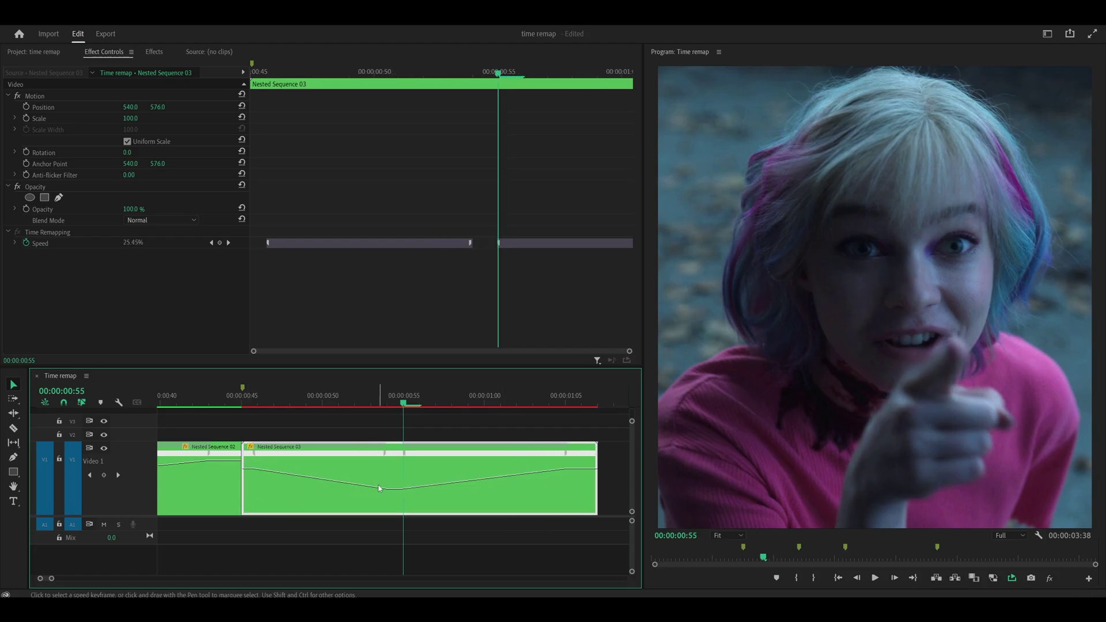
key("minus")
key("minus")
mouse_move(458, 476)
left_mouse_down()
mouse_move(476, 472)
mouse_move(445, 470)
left_mouse_up()
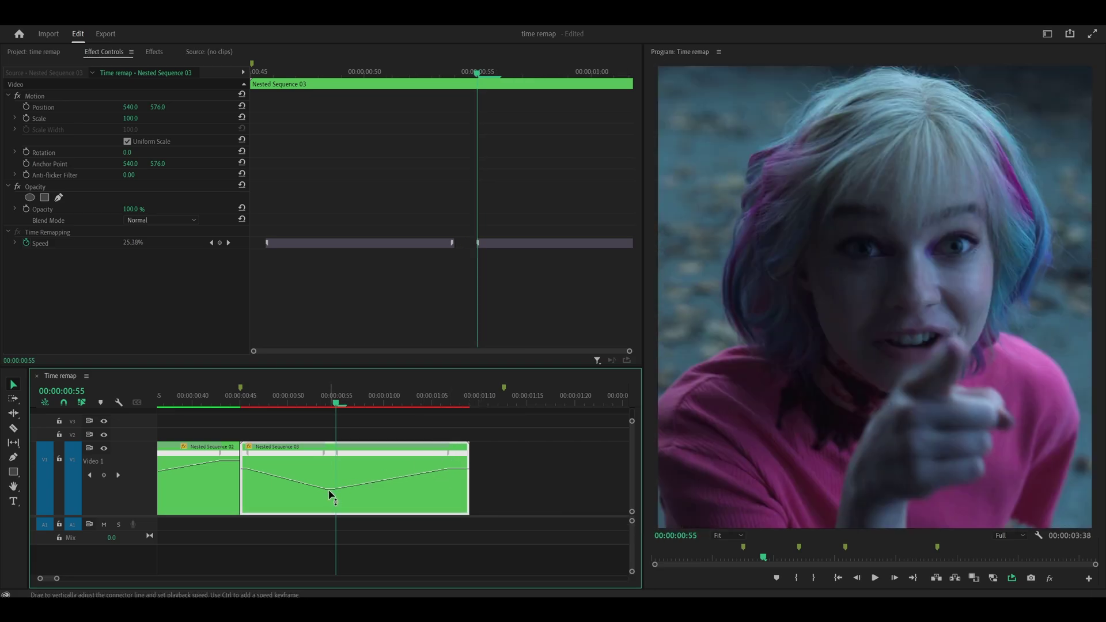
left_click_drag(332, 490, 332, 492)
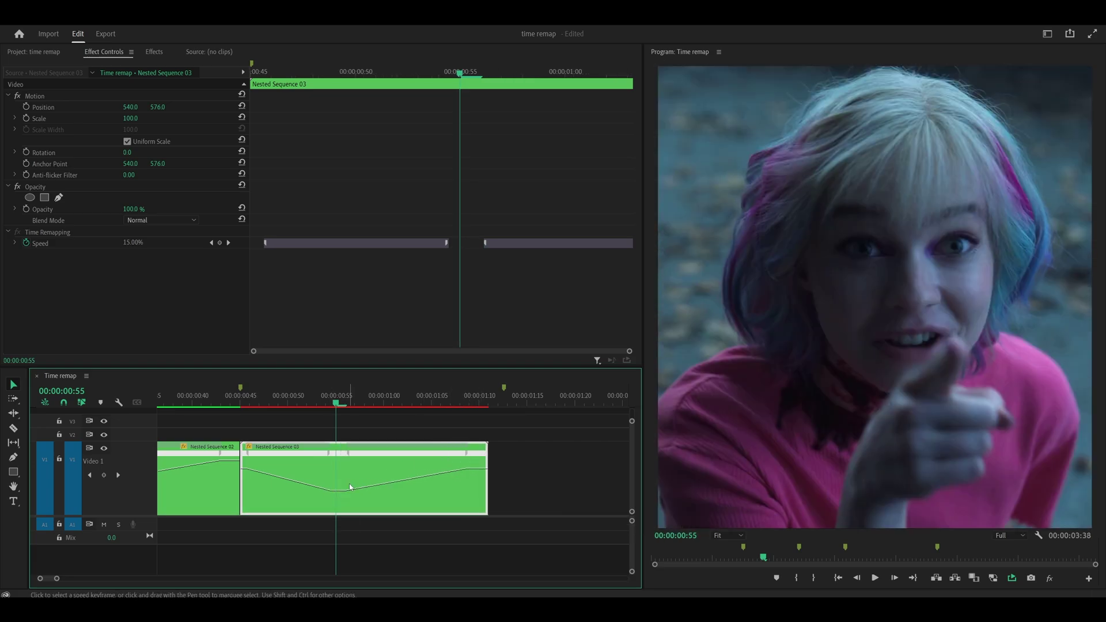
key("ctrl+z")
Try adding a speed keyframe near the end of Nested Sequence 03 to stretch the clip to its marker.
double_click(406, 496)
left_click_drag(223, 483, 342, 485)
left_click(97, 376)
scroll(342, 486, "up", 2)
scroll(495, 495, "down", 3)
scroll(478, 491, "up", 1)
left_click_drag(476, 489, 523, 484)
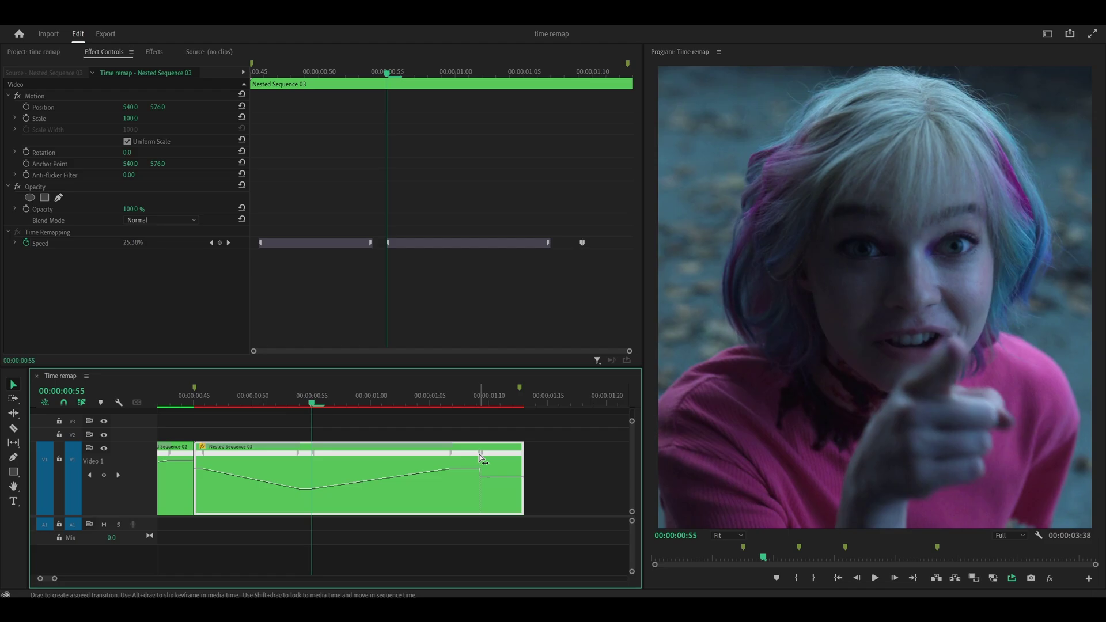
left_click_drag(490, 457, 535, 459)
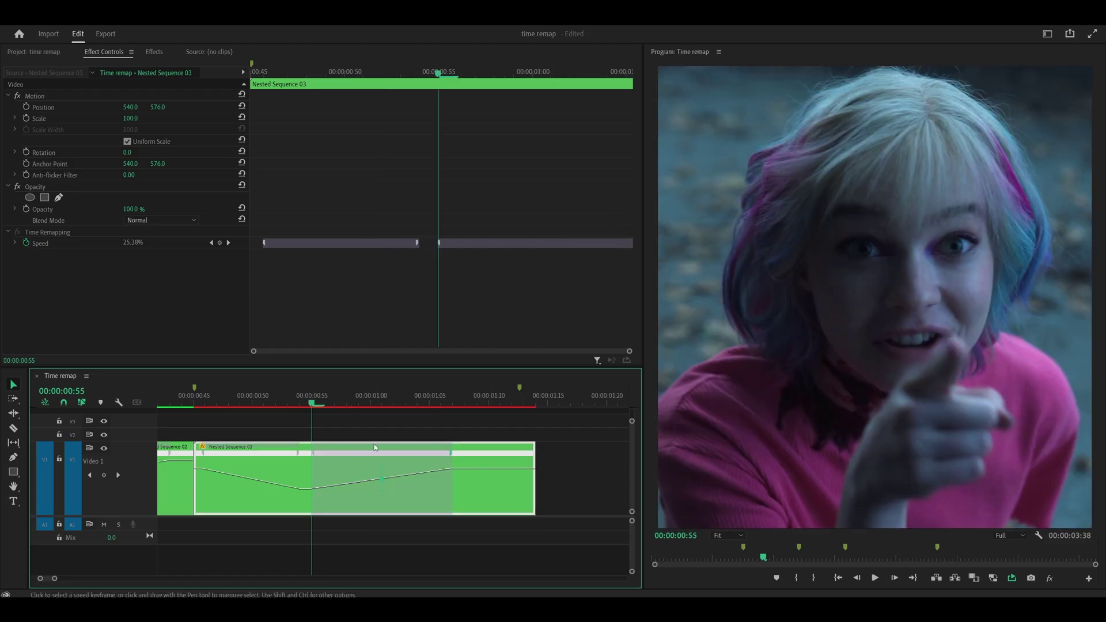
Shift Nested Sequence 03's ramp keyframes to reposition the slow section, and trim the clip's end to its marker.
left_click_drag(350, 451, 411, 452)
left_click_drag(296, 453, 317, 453)
left_click_drag(366, 453, 408, 455)
left_click_drag(532, 454, 501, 459)
left_click_drag(307, 453, 320, 454)
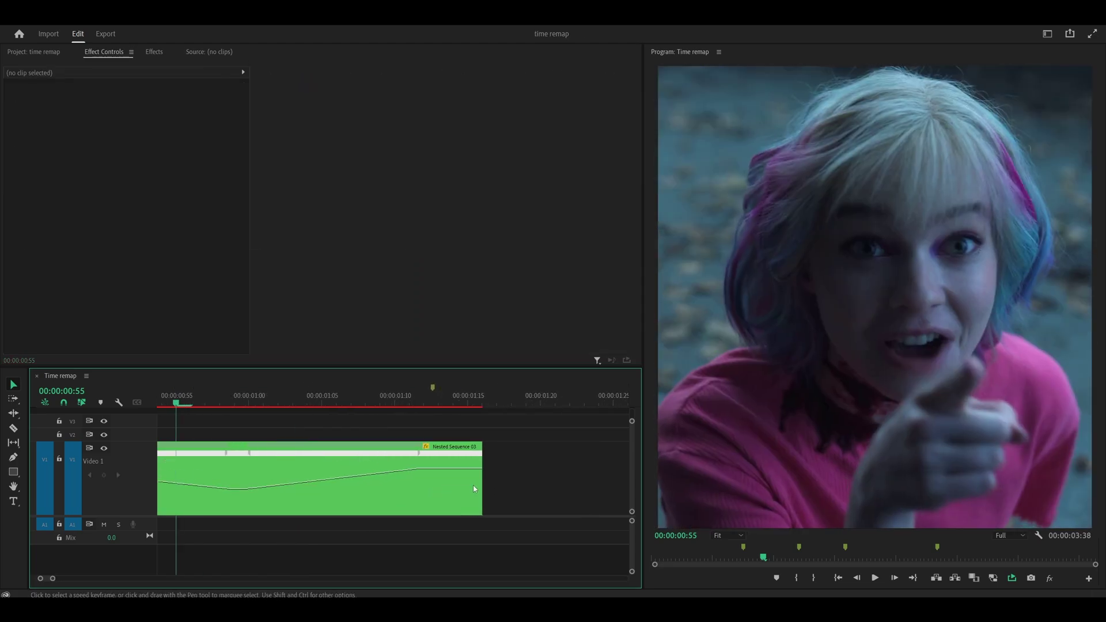
left_click_drag(481, 481, 439, 479)
scroll(488, 473, "down", 2)
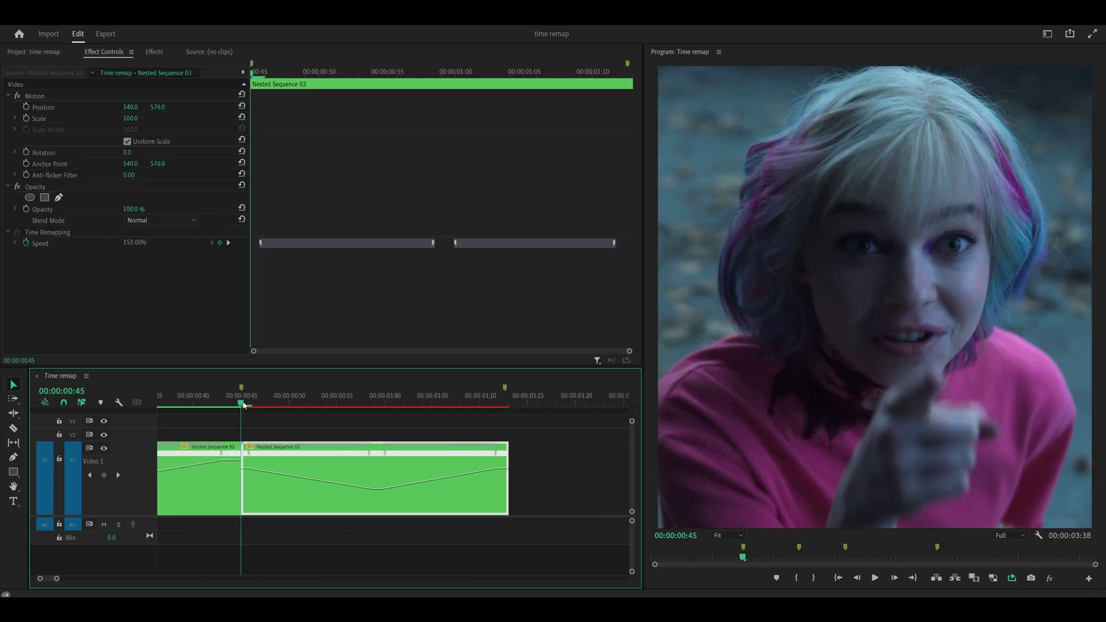
Mark the range from the sequence start to the end of Nested Sequence 03, and render it In to Out.
key("i")
left_click_drag(242, 403, 497, 417)
key("x")
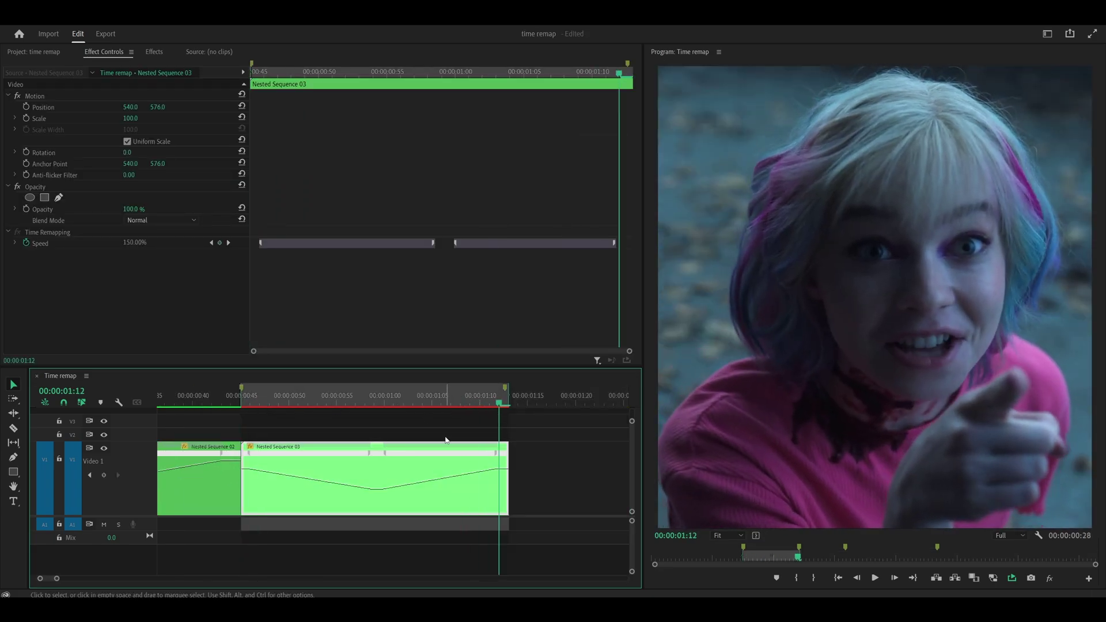
key("minus")
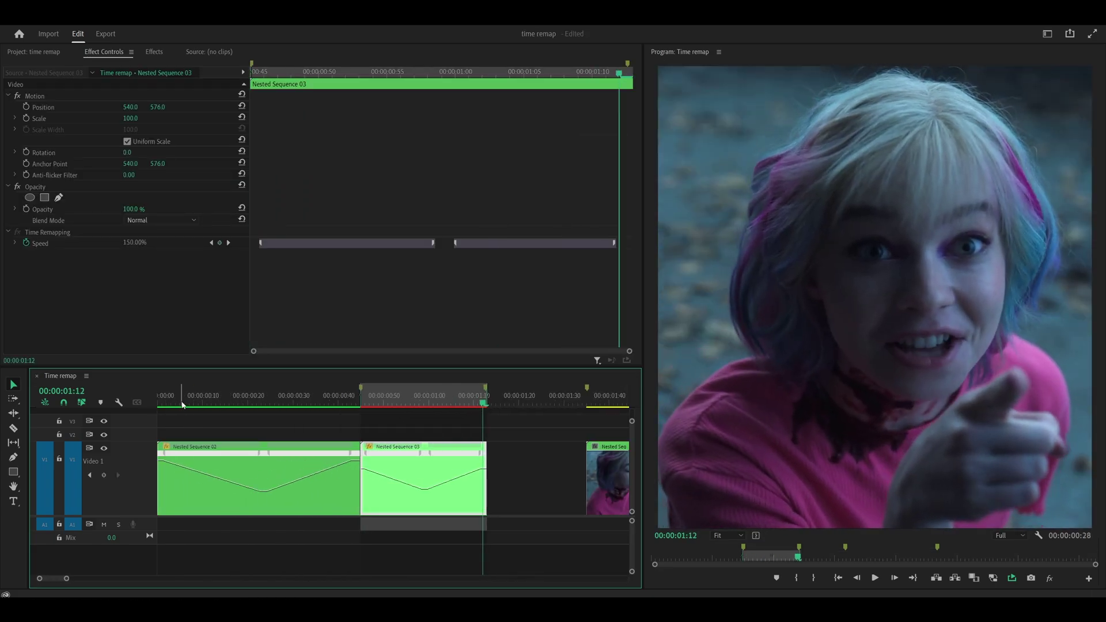
key("Home")
key("i")
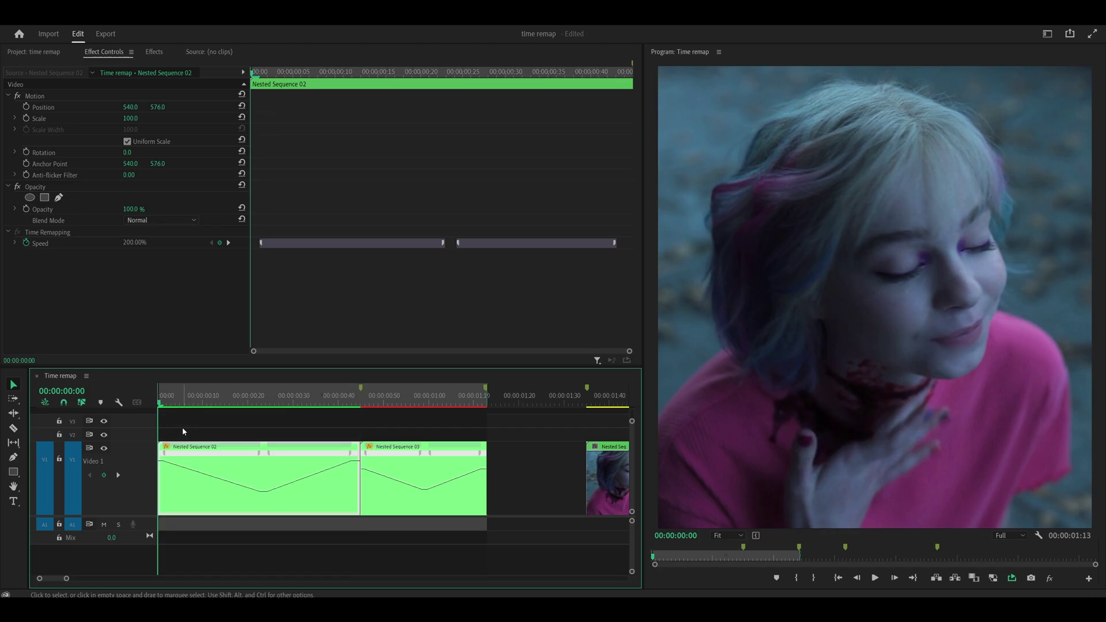
left_click(68, 17)
left_click(144, 53)
key("space")
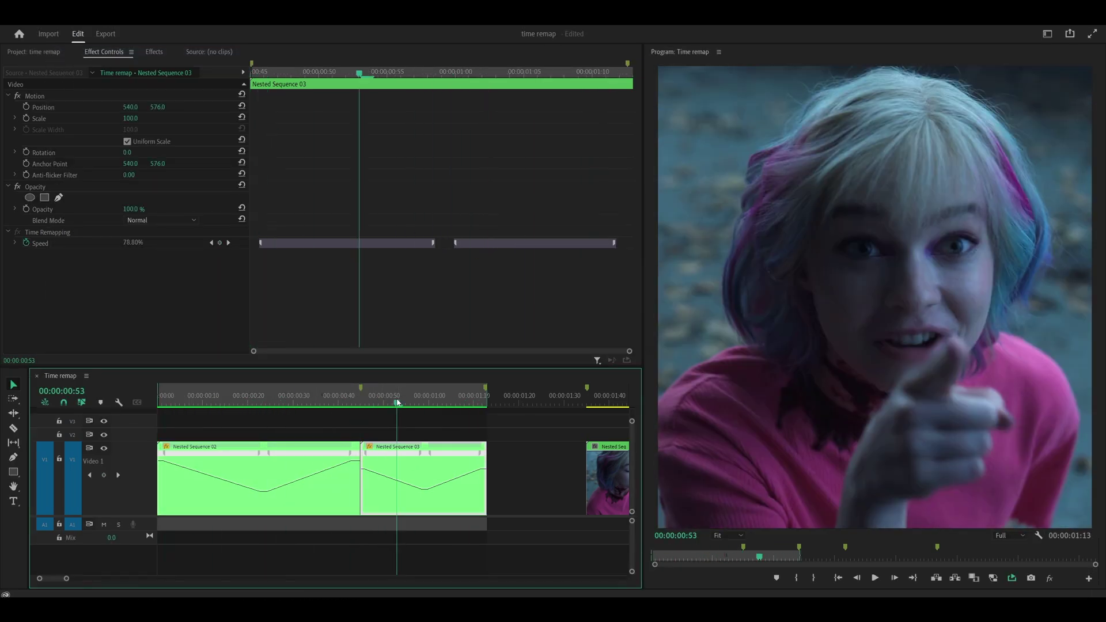
Set Nested Sequence 03's time interpolation to Optical Flow and render the marked range In to Out.
right_click(454, 491)
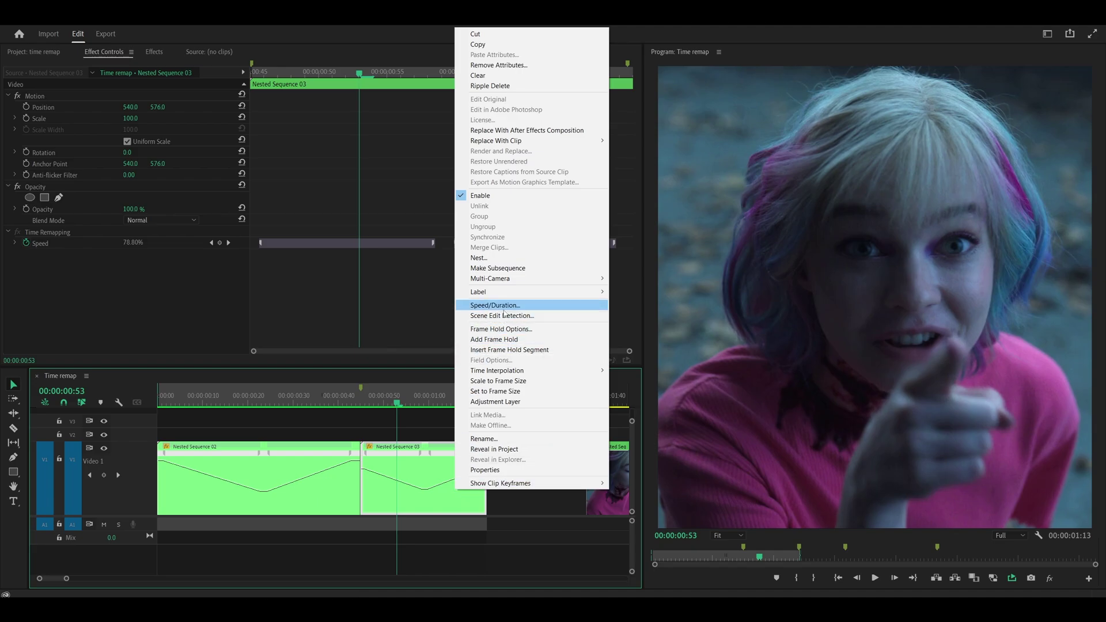
left_click(504, 307)
left_click(564, 345)
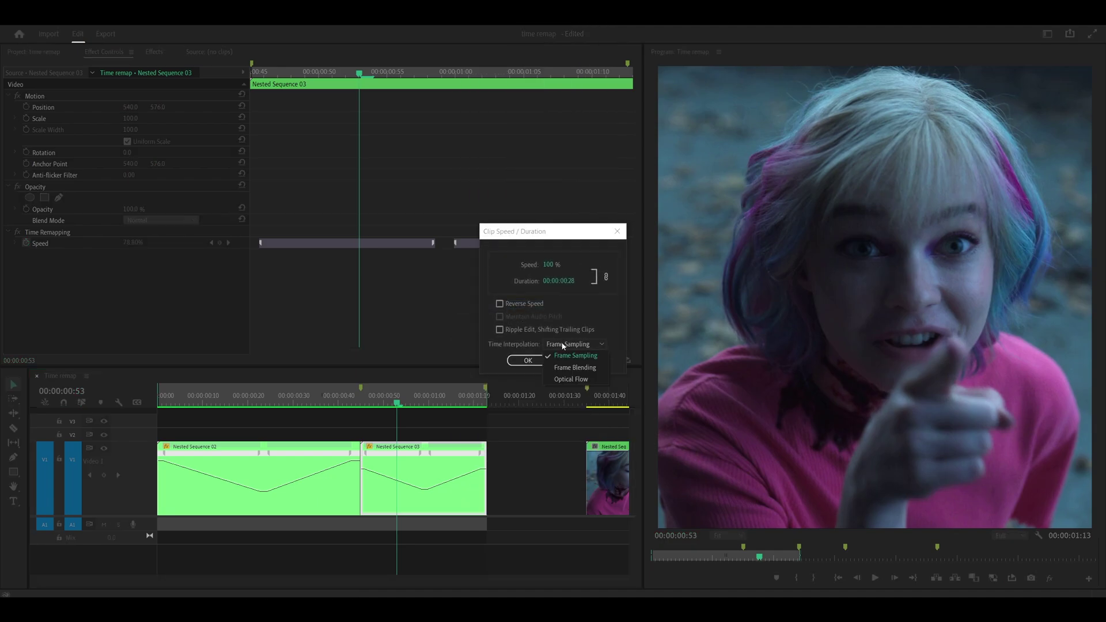
left_click(571, 379)
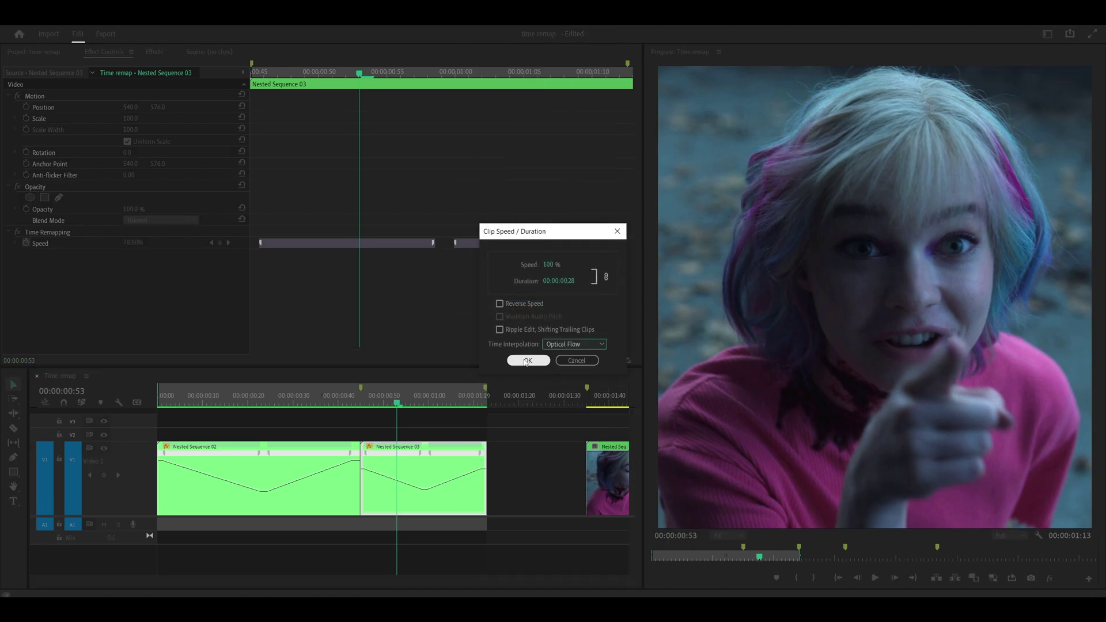
left_click(525, 361)
left_click(86, 16)
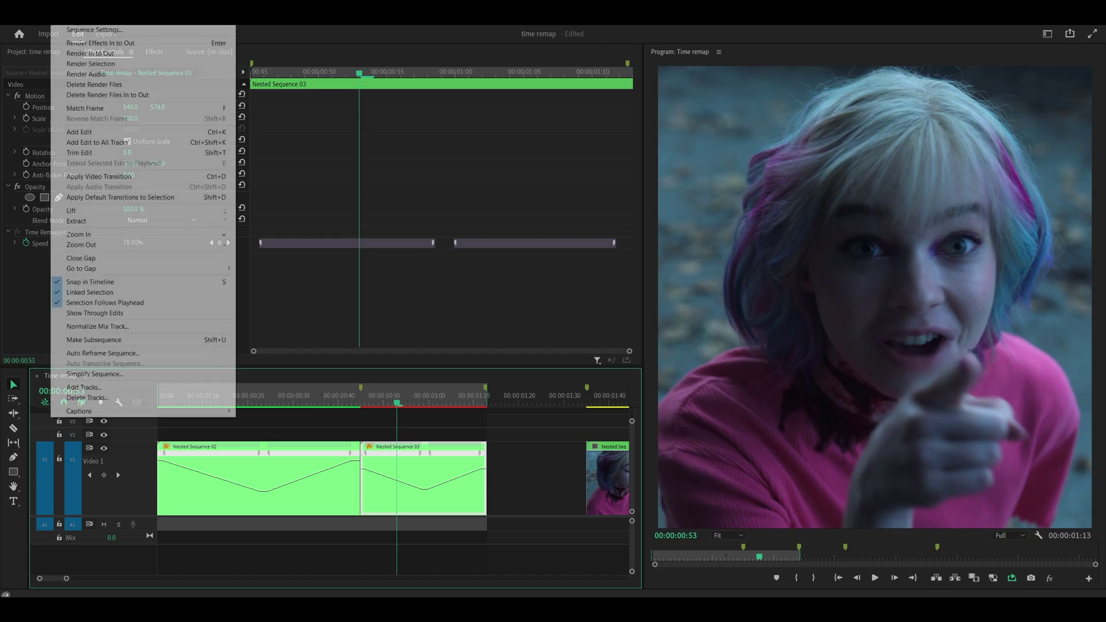
left_click(121, 55)
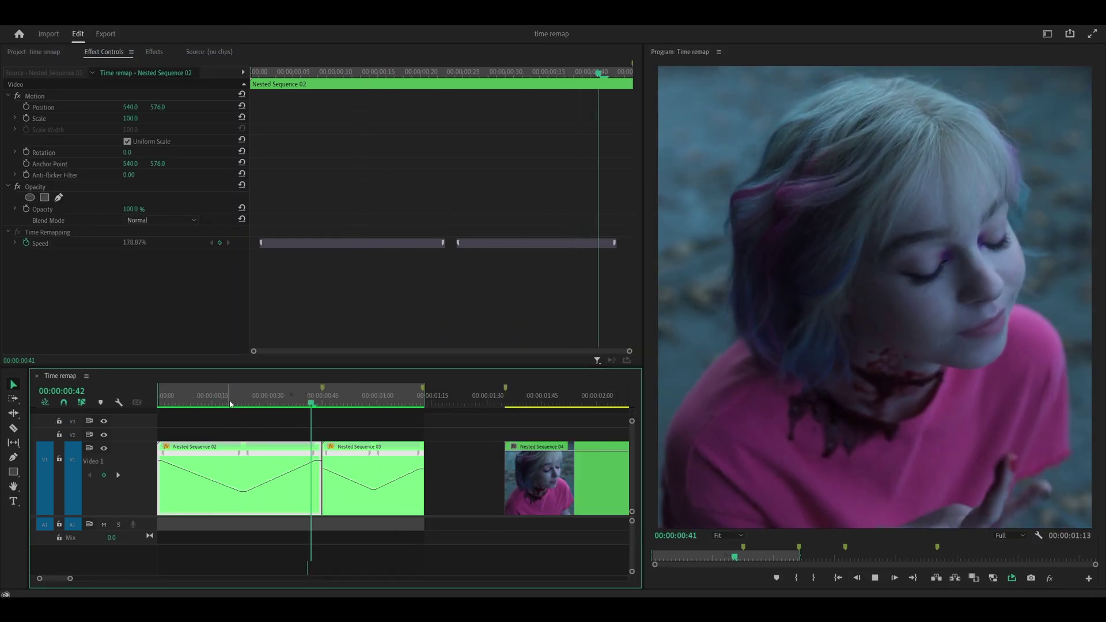
Review the rendered motion across both clips and examine the closing ramp of Nested Sequence 03.
left_click_drag(254, 401, 374, 410)
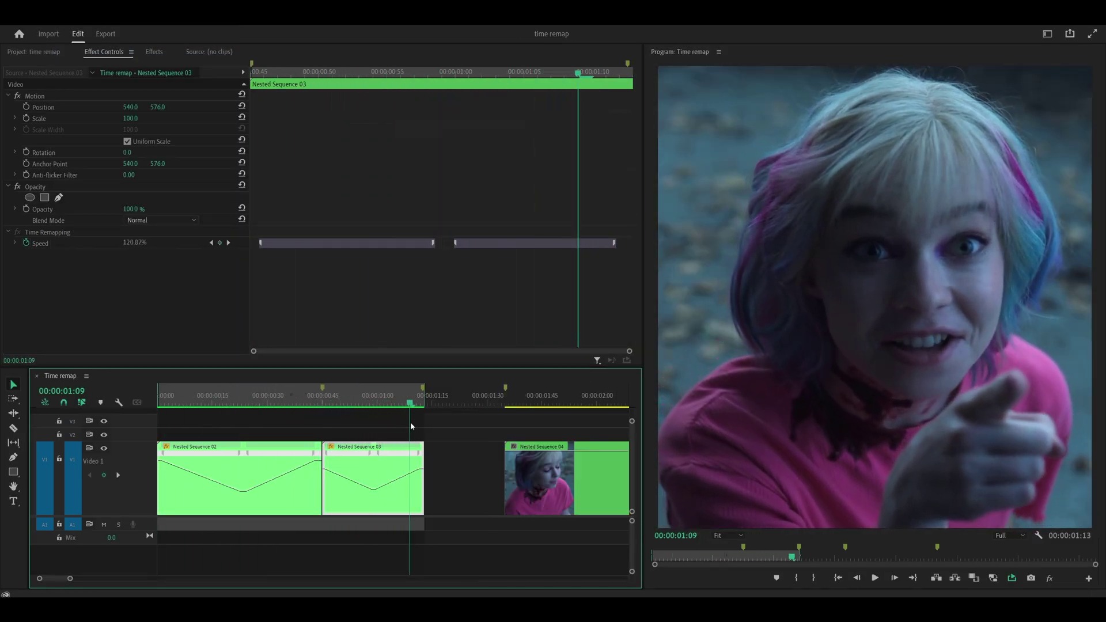
key("equal")
key("equal")
left_click(390, 451)
scroll(390, 449, "down", 3)
scroll(390, 449, "up", 2)
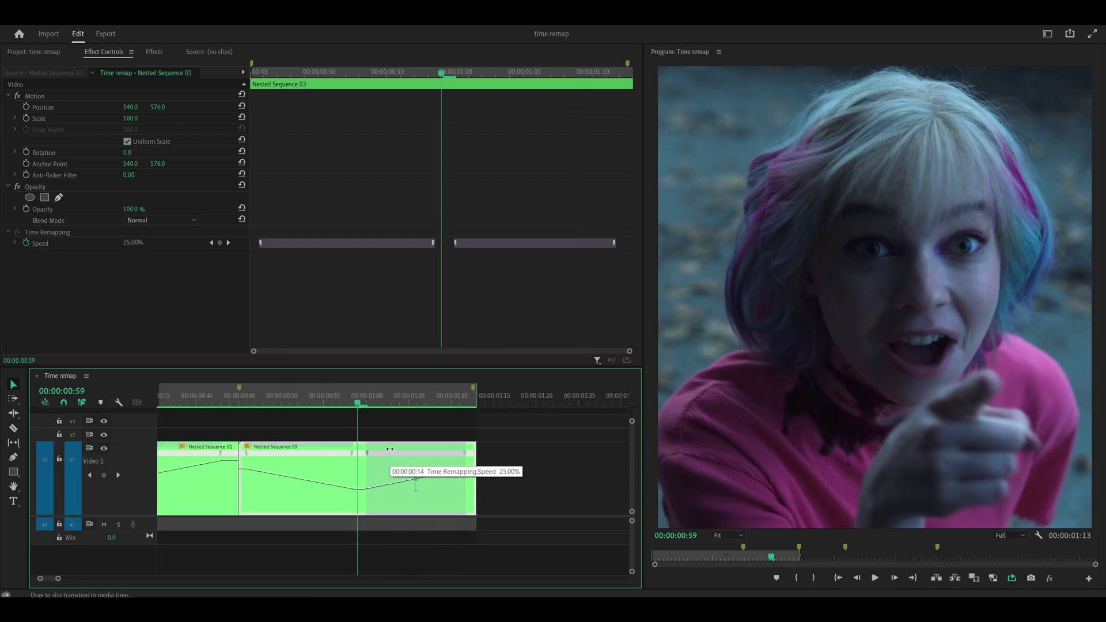
left_click_drag(389, 449, 390, 451)
scroll(392, 451, "up", 1)
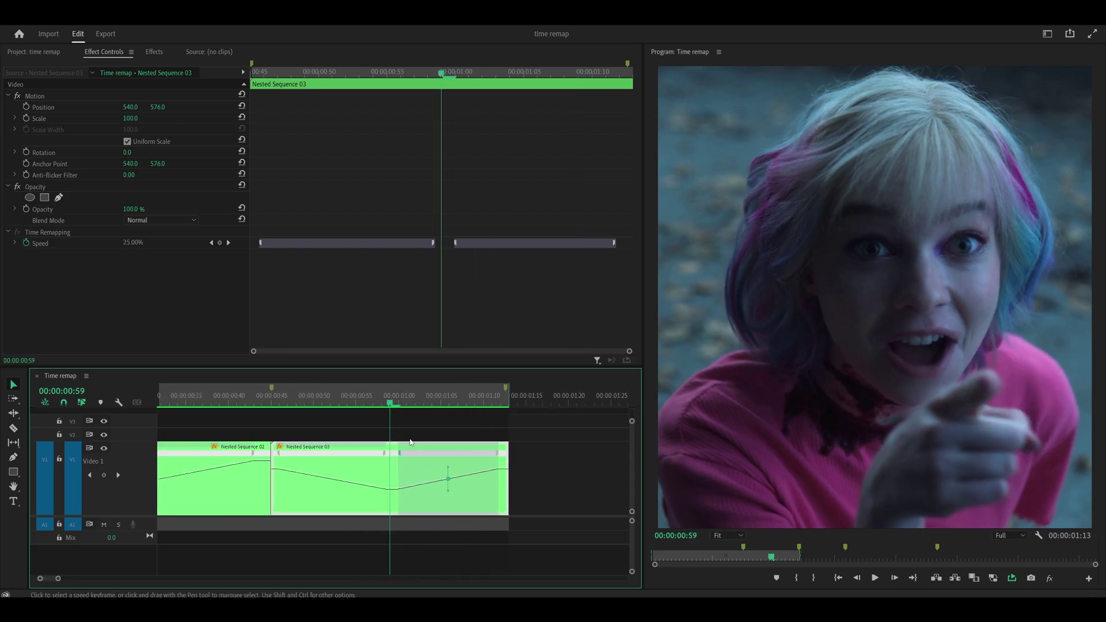
Delete the closing ramp of Nested Sequence 03 and stretch its opening ramp across the clip up to the marker.
mouse_move(382, 399)
left_mouse_down()
mouse_move(419, 401)
mouse_move(399, 404)
left_mouse_up()
left_click_drag(447, 225, 458, 228)
left_click_drag(638, 265, 639, 265)
key("Delete")
scroll(447, 468, "down", 3)
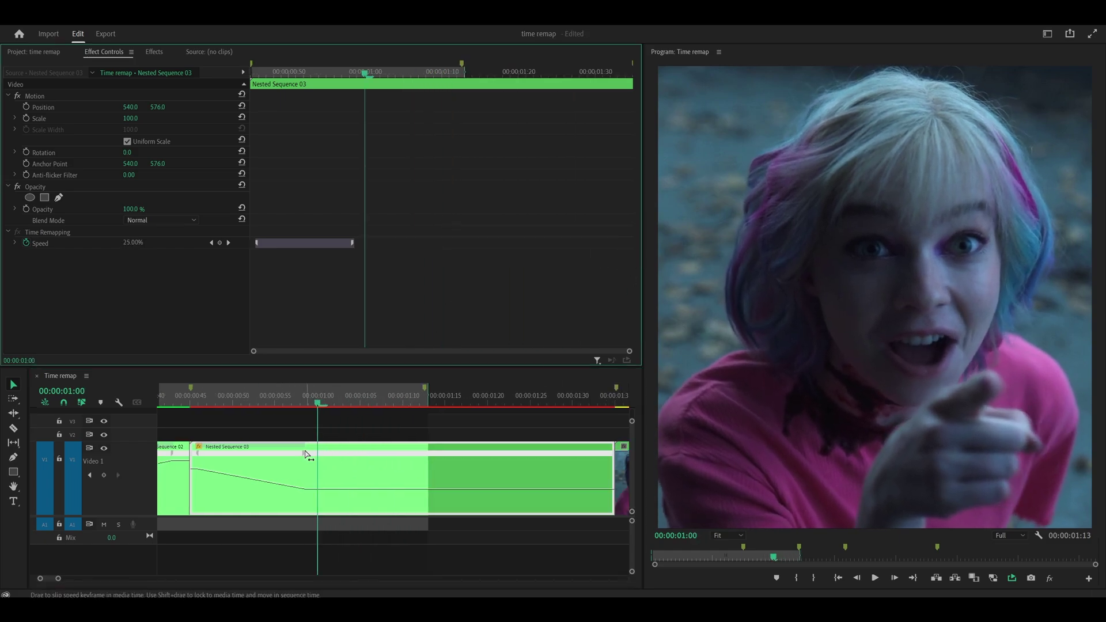
left_click_drag(306, 456, 400, 457)
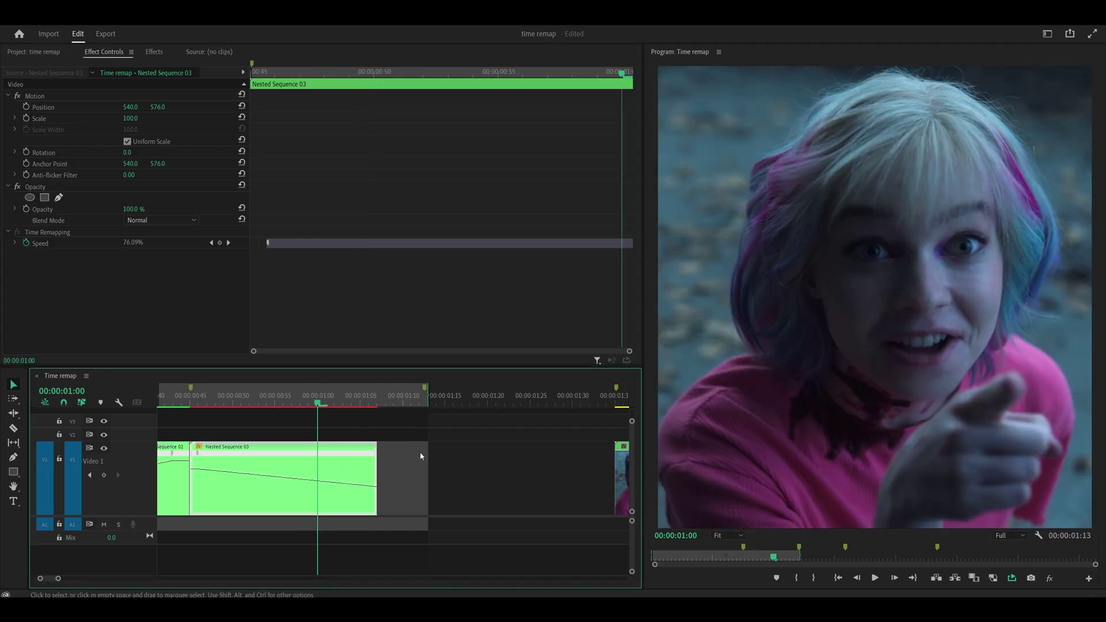
scroll(254, 406, "up", 2)
left_click_drag(257, 407, 314, 427)
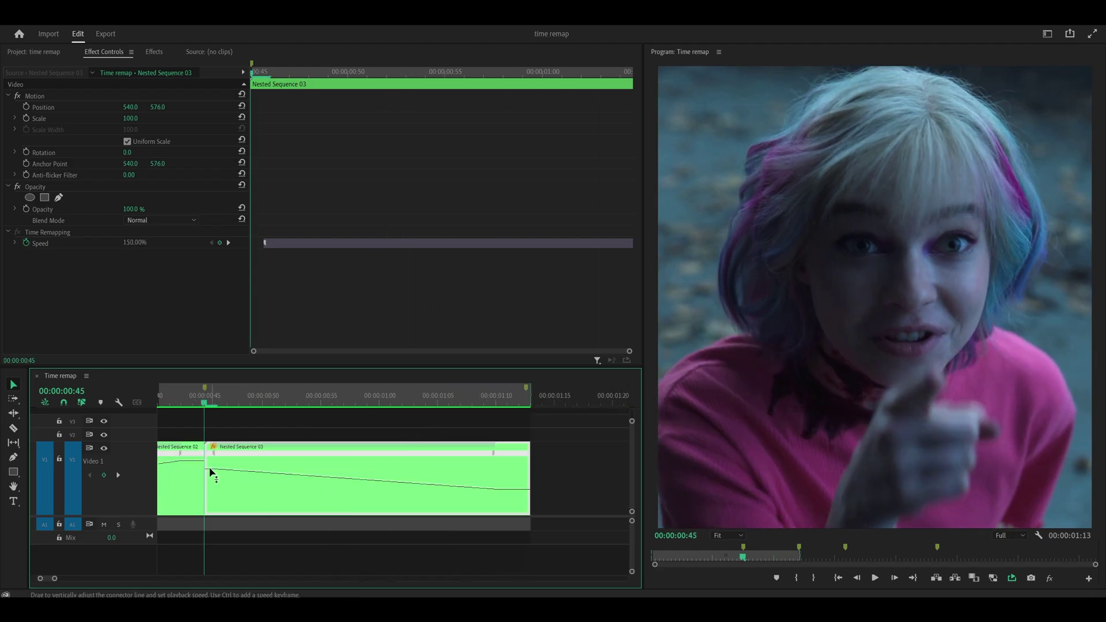
Lower Nested Sequence 03's opening speed, refit its single ramp to the marker, and render the marked range In to Out.
left_click_drag(210, 474, 211, 483)
scroll(330, 484, "down", 3)
left_click_drag(463, 459, 416, 462)
left_click(463, 456)
scroll(461, 457, "down", 3)
left_click(66, 20)
left_click(106, 53)
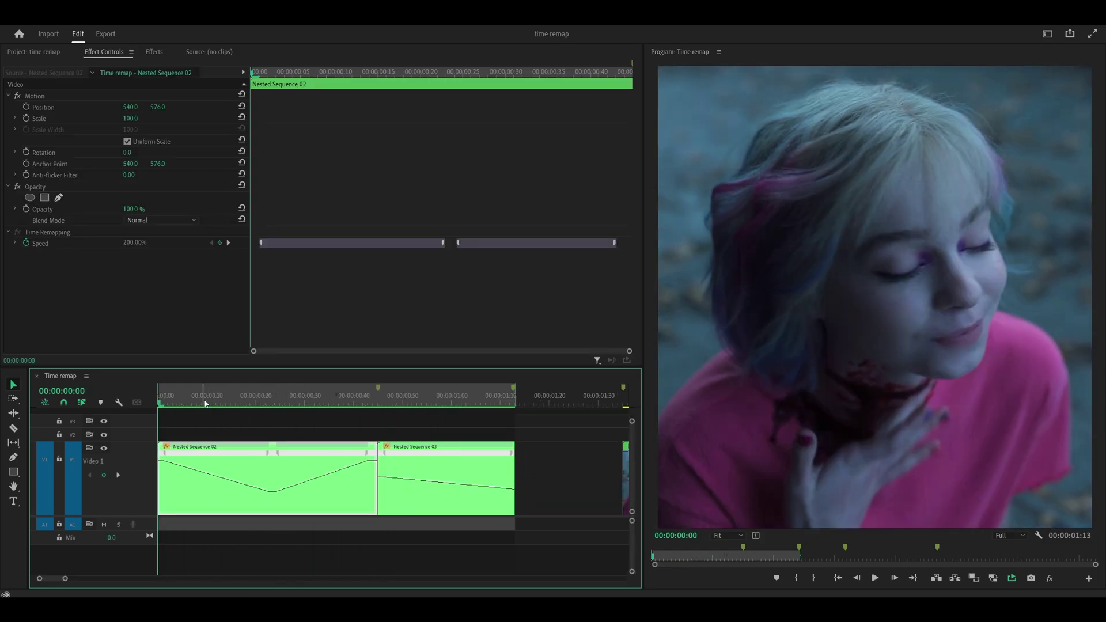
left_click_drag(200, 405, 225, 405)
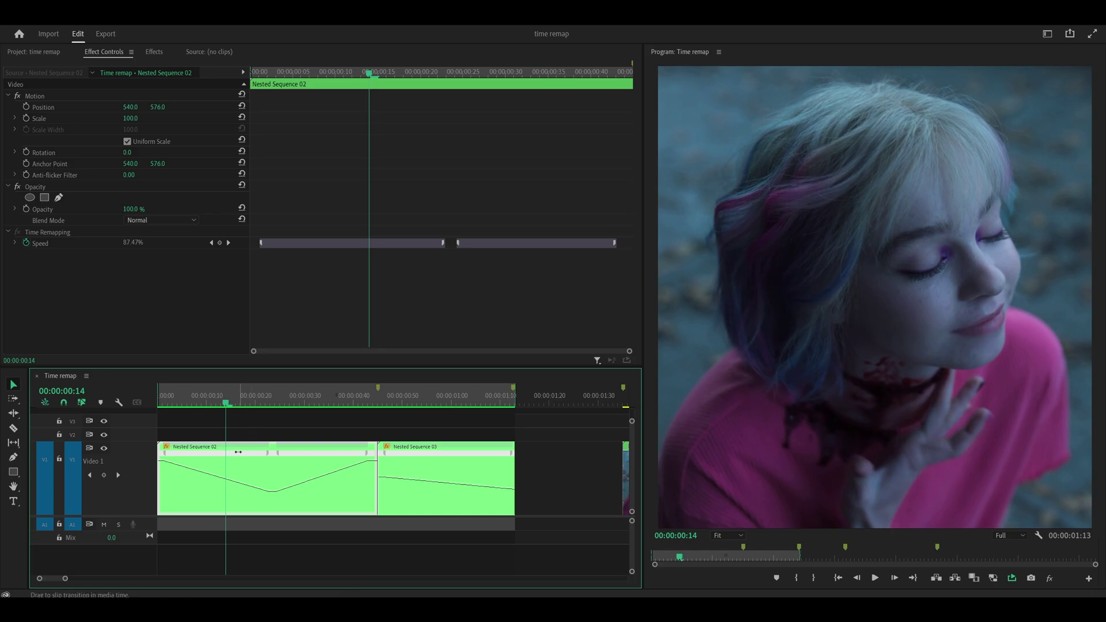
Nest the clips Nested Sequence 02 and Nested Sequence 03 each into its own new sequence, keeping the default names.
key("minus")
key("minus")
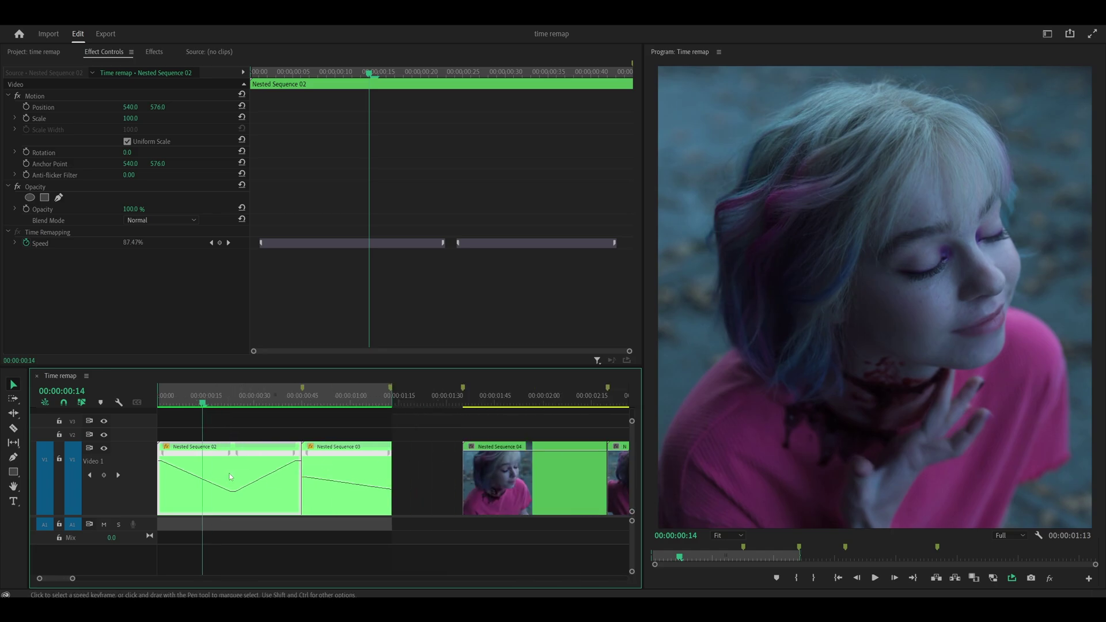
right_click(229, 453)
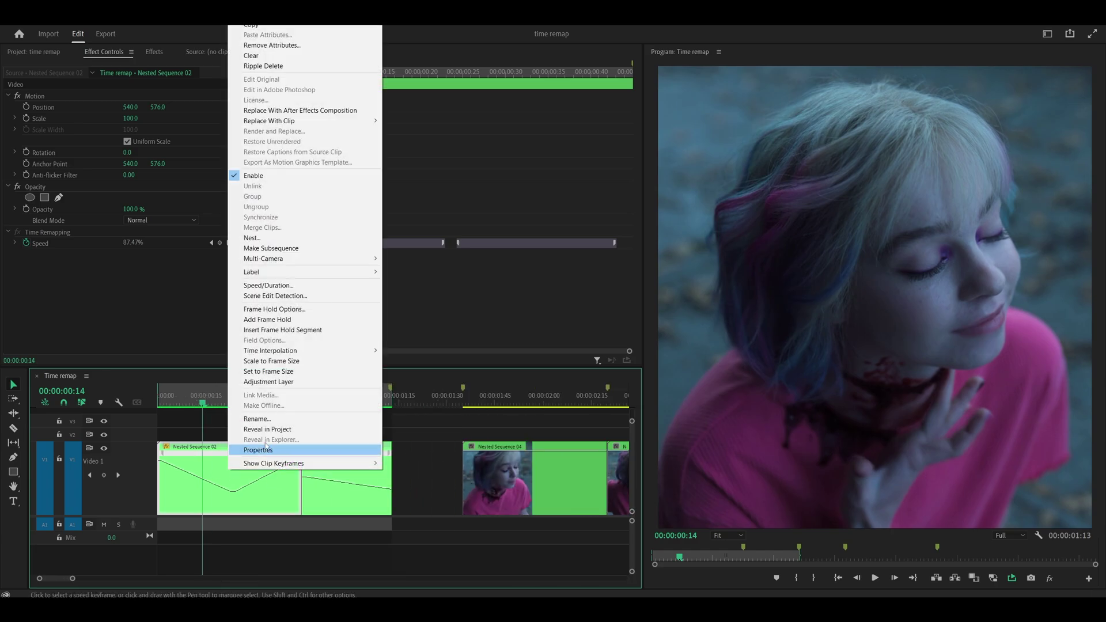
left_click(197, 402)
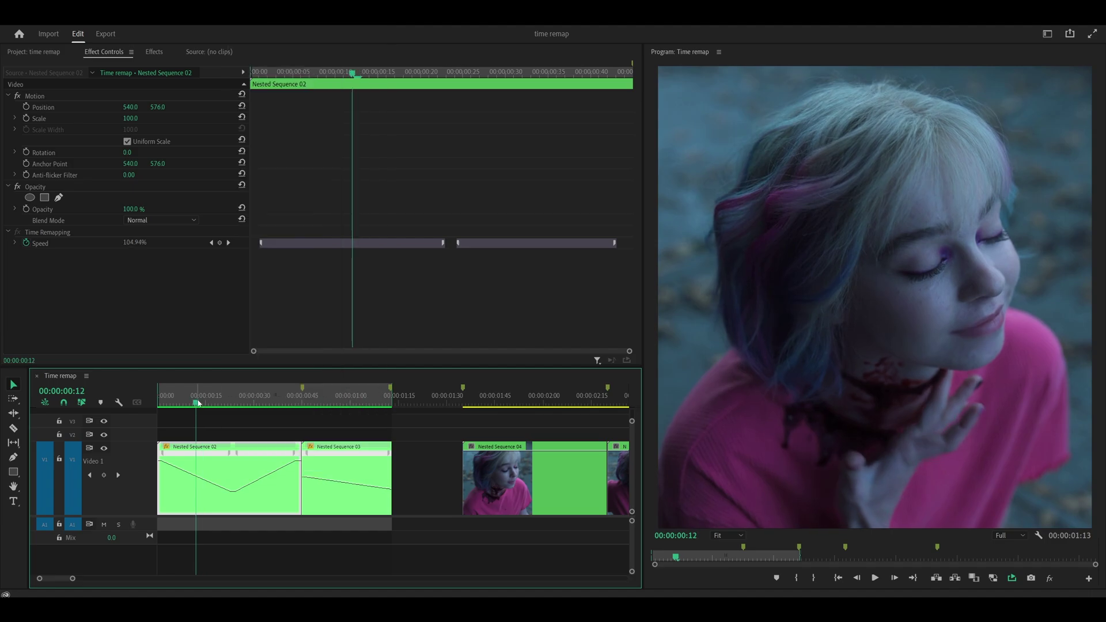
right_click(232, 473)
left_click(265, 236)
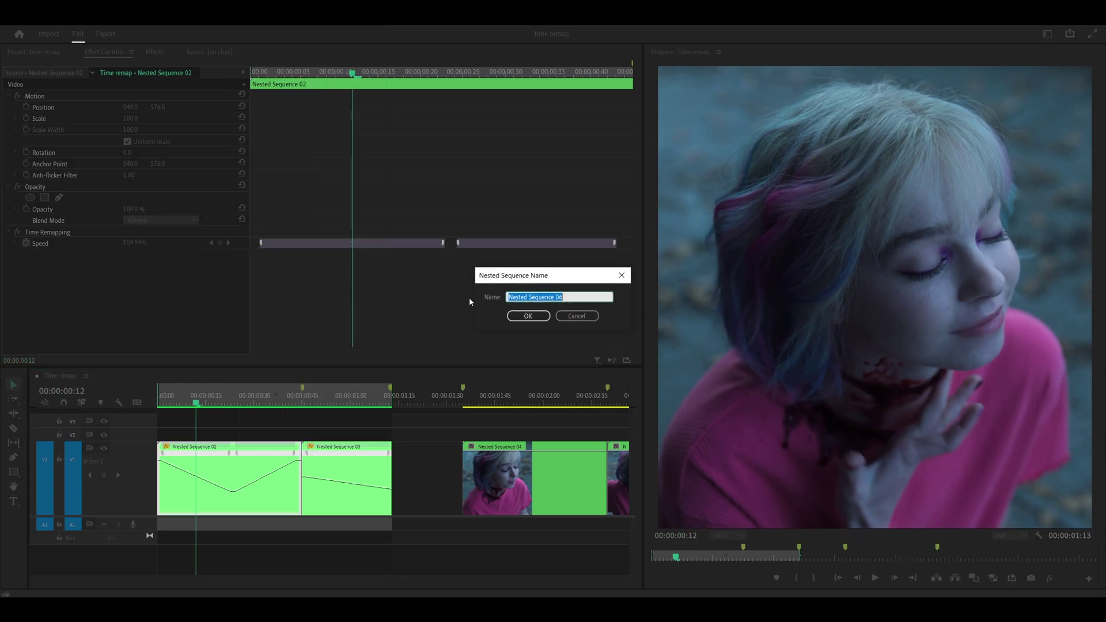
left_click(341, 394)
key("shift+n")
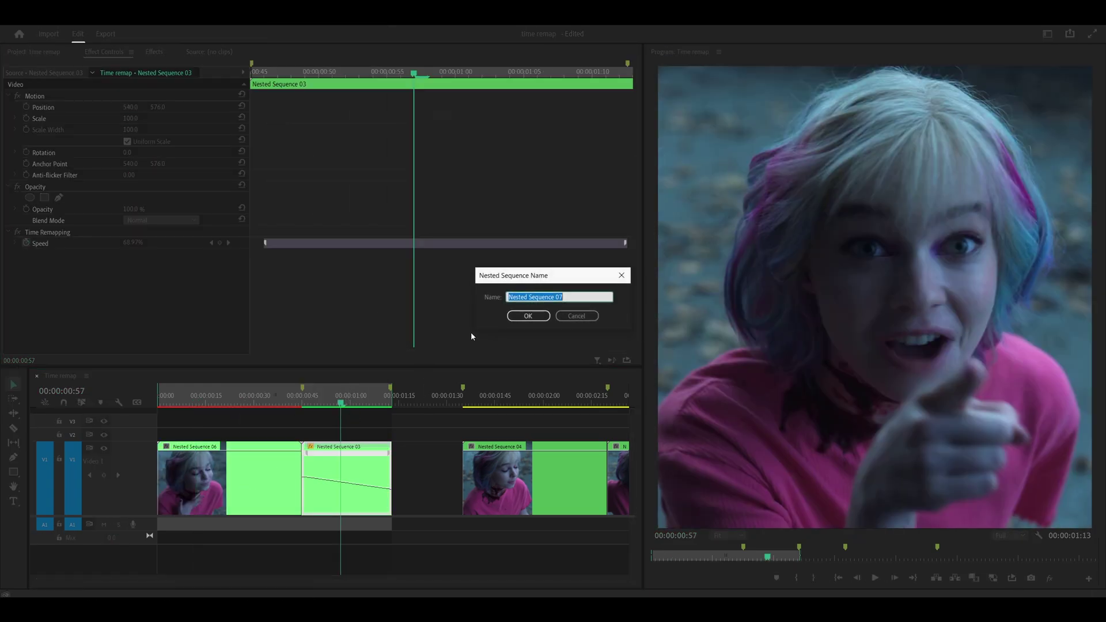
left_click(529, 316)
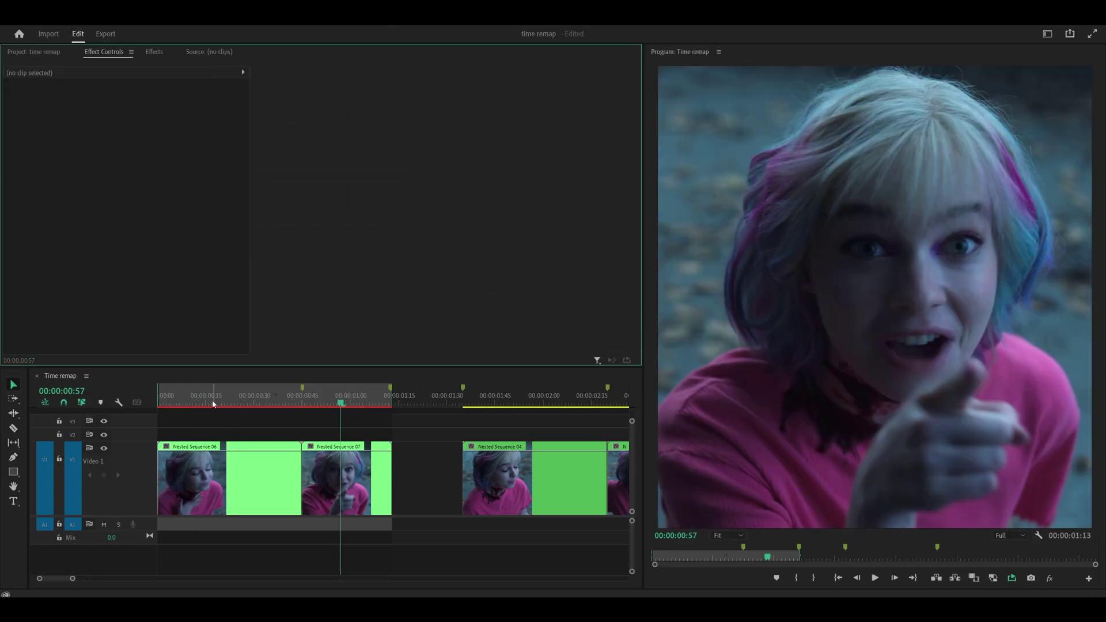